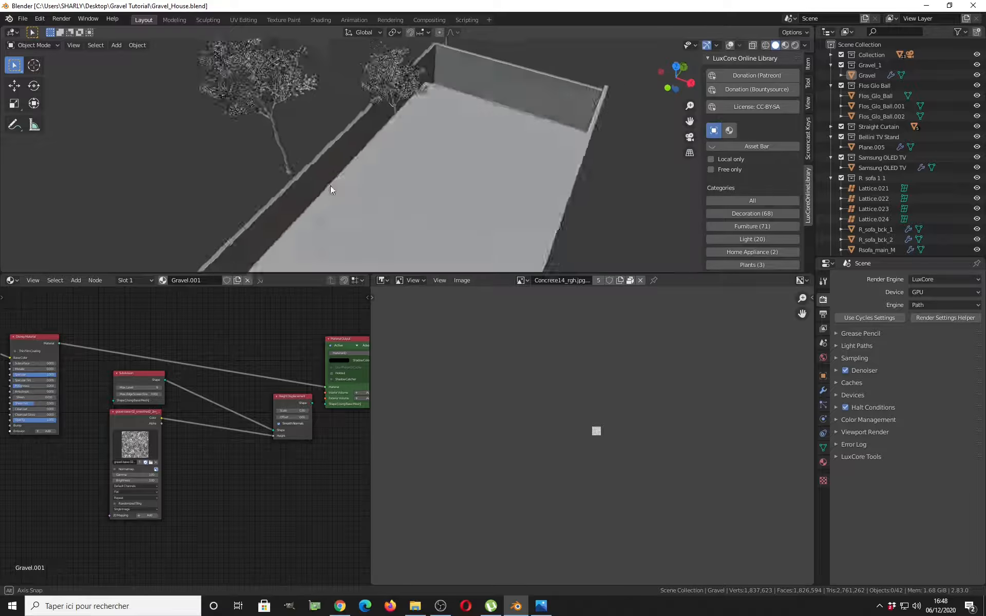
View the scene through the camera and look over the LuxCore Online Library's model thumbnails and categories
scroll(375, 142, up, 4)
key(KP_0)
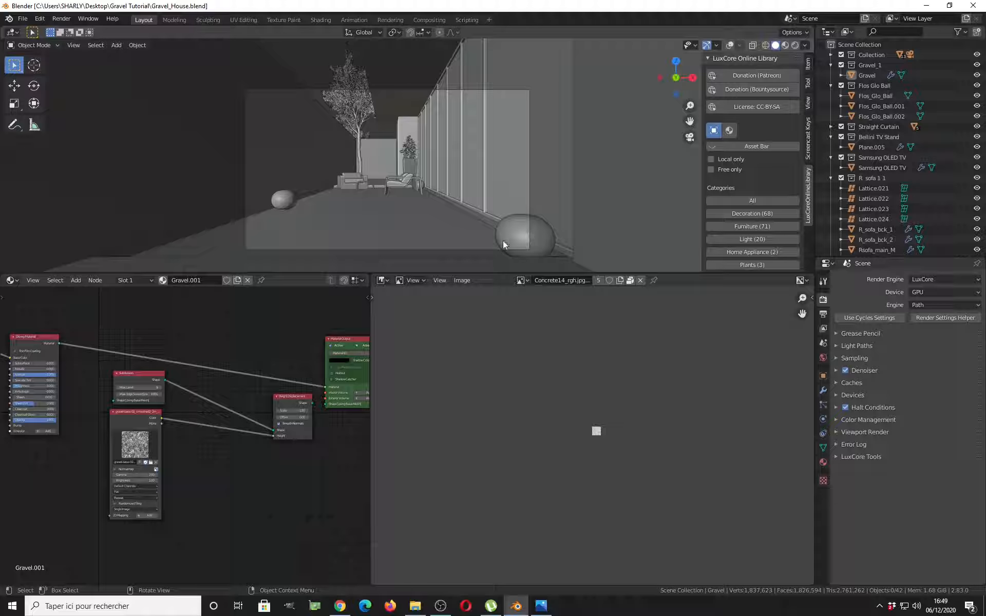
click(716, 144)
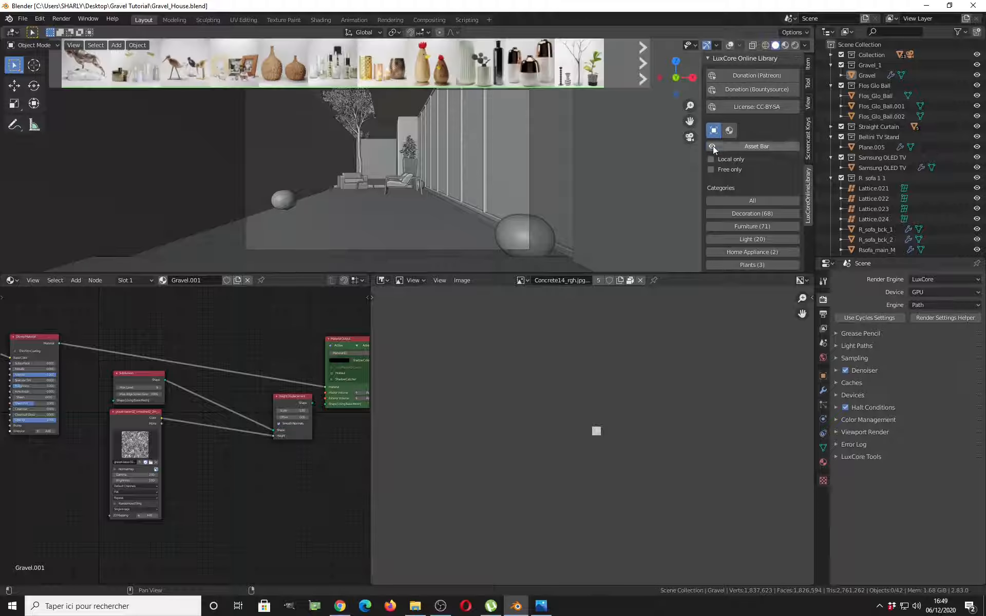
scroll(712, 223, down, 2)
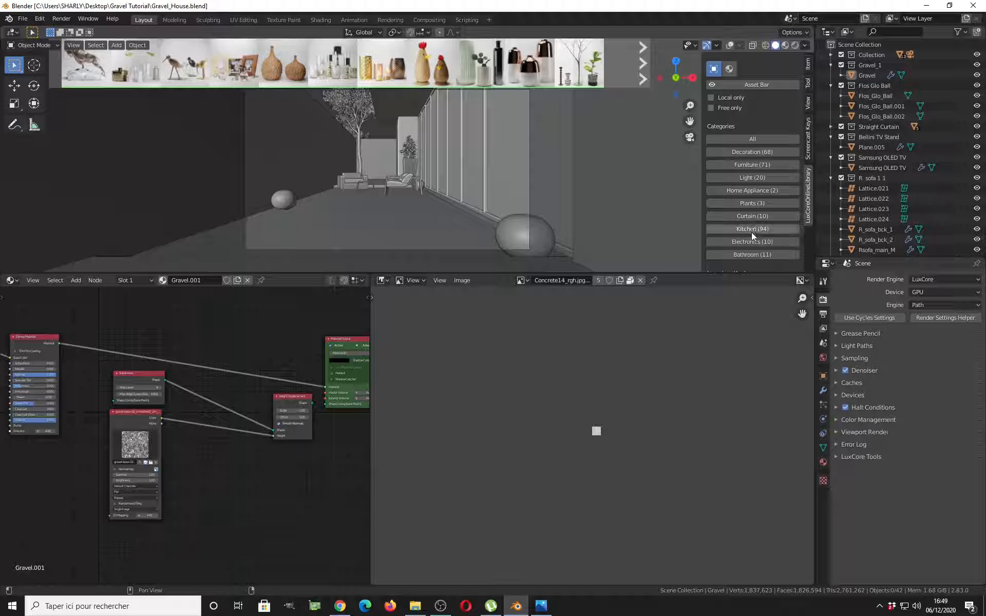
scroll(724, 134, up, 3)
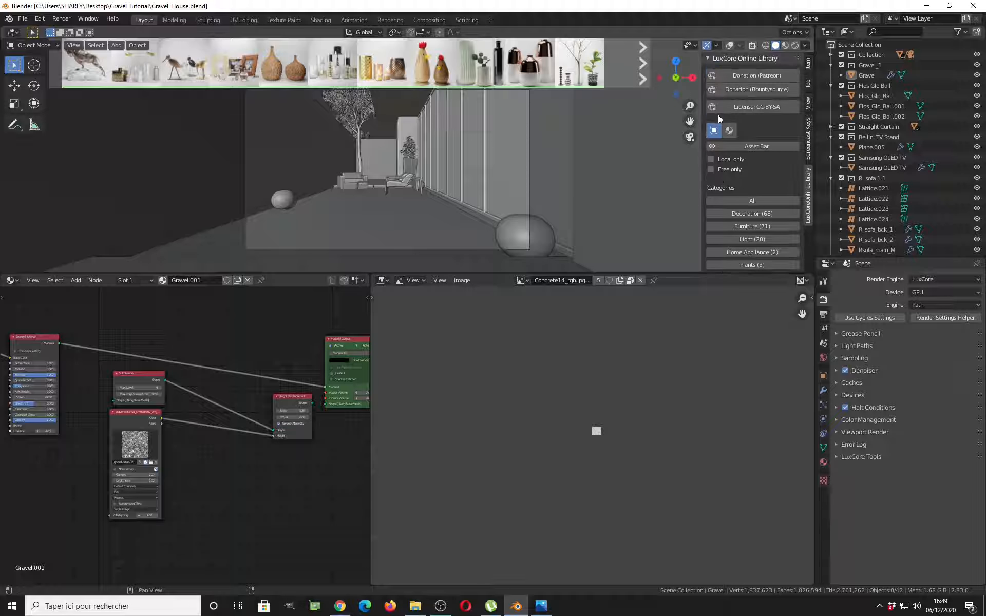
click(716, 145)
Preview the camera view in Rendered shading and compare it with the Flos Glo Ball collection hidden and shown
click(795, 46)
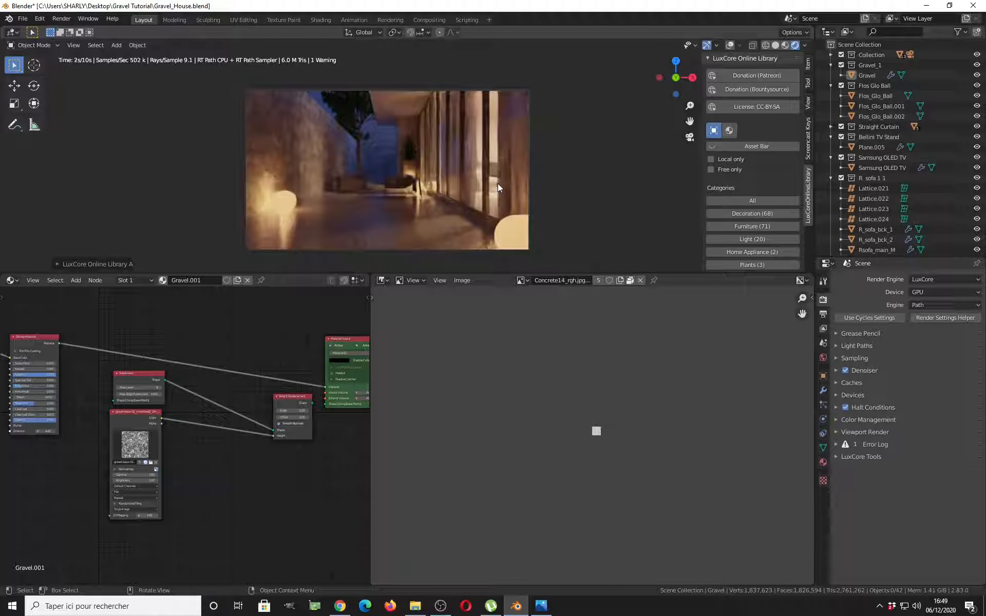
middle_drag(534, 163, 540, 189)
scroll(491, 196, down, 4)
key(KP_0)
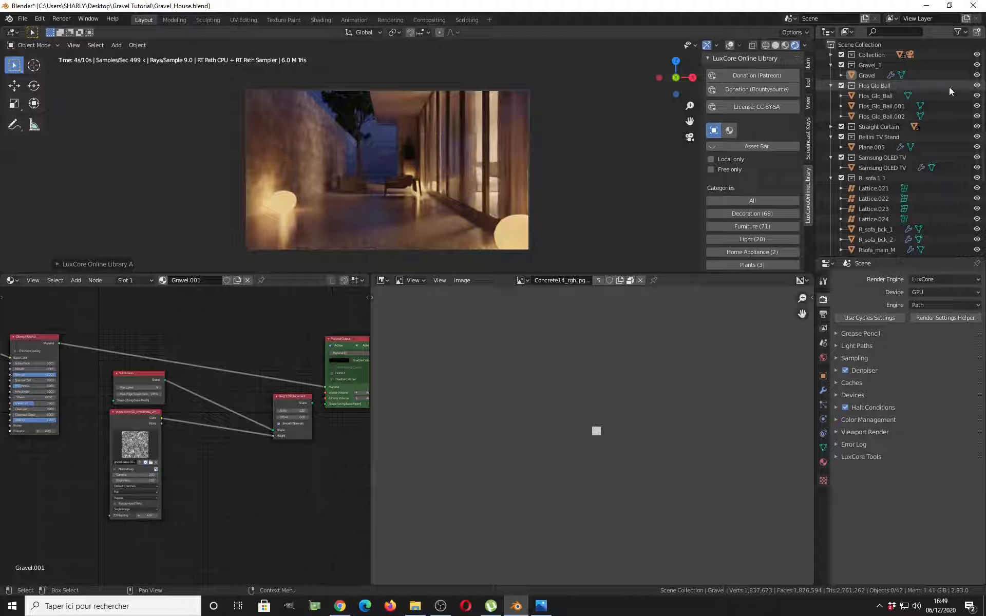
click(977, 85)
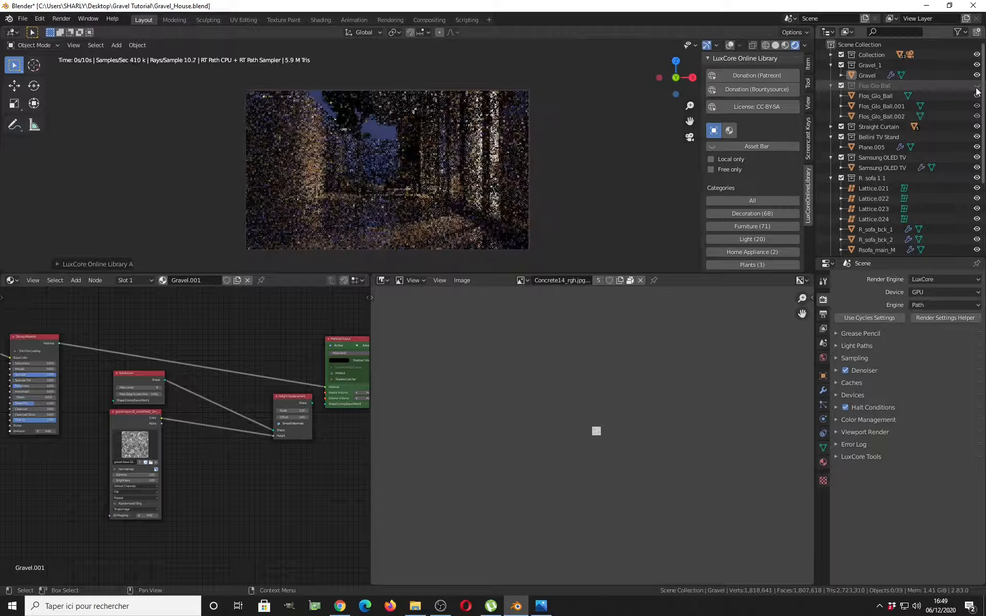
click(977, 87)
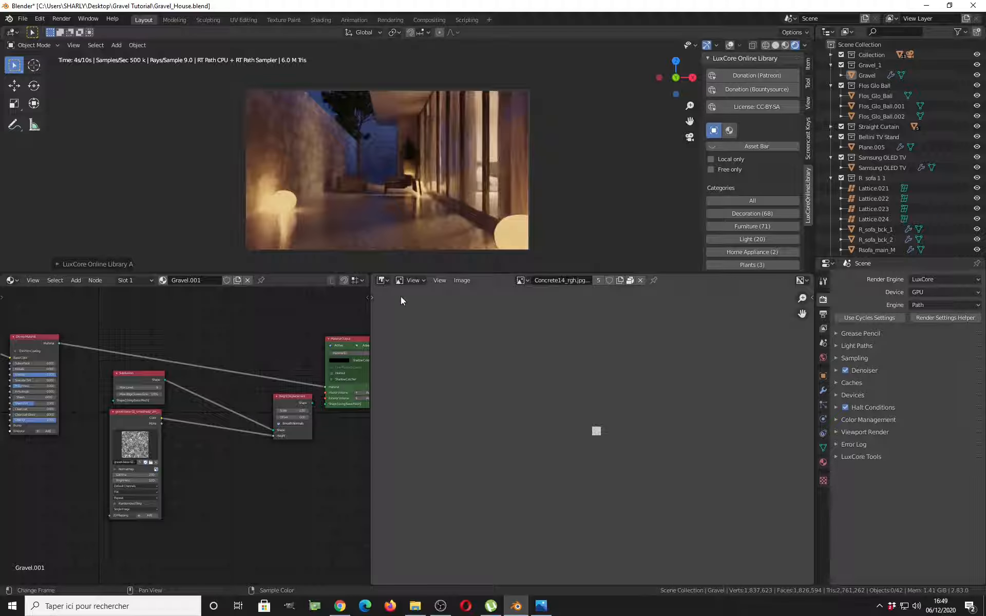
Change the Image Editor area to a 3D Viewport in wireframe shading and select the area light in the top view
click(384, 281)
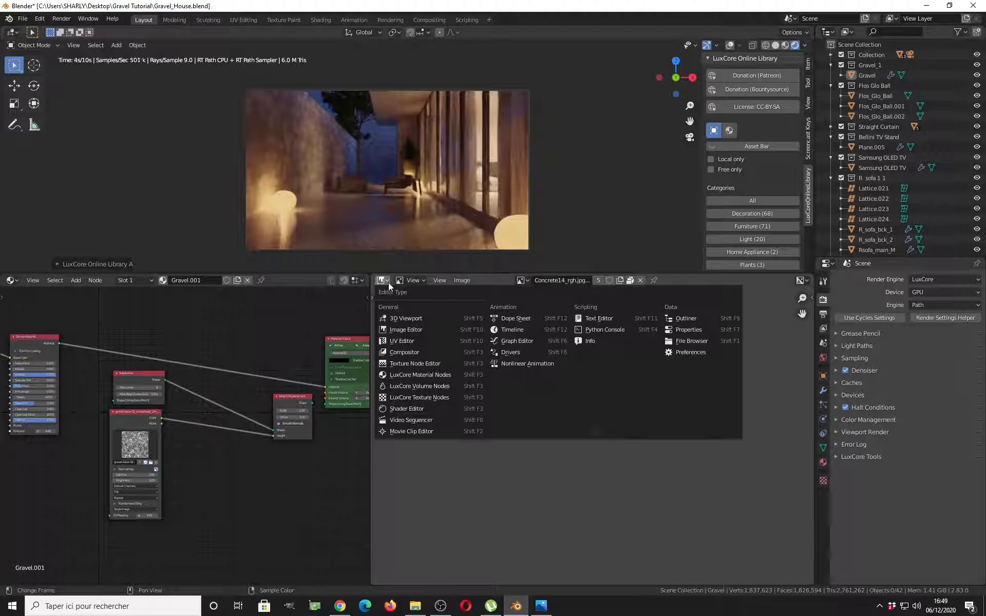
click(414, 320)
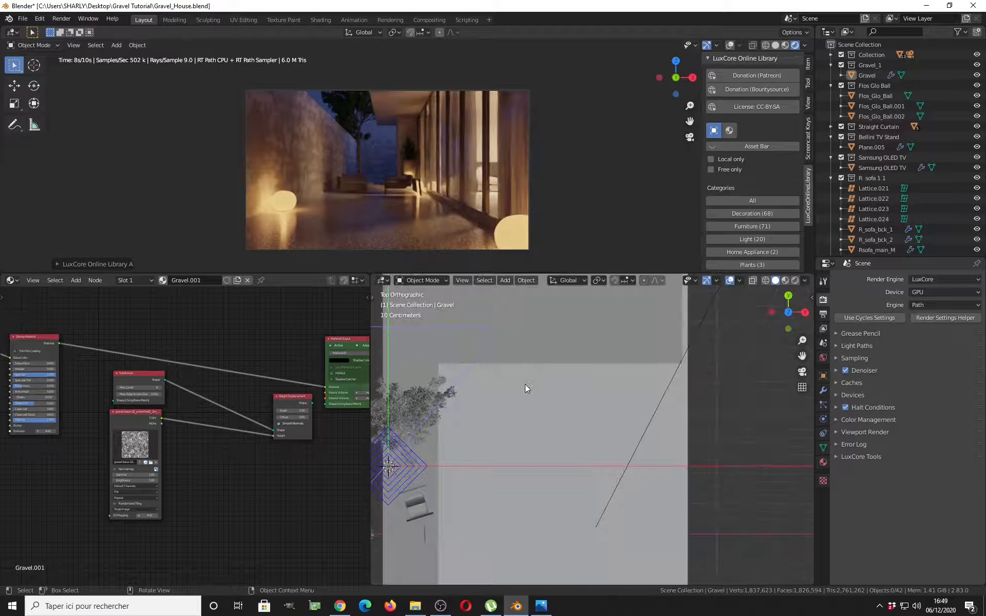
key(z)
scroll(630, 488, down, 2)
shift+middle_drag(630, 488, 636, 403)
scroll(618, 465, up, 4)
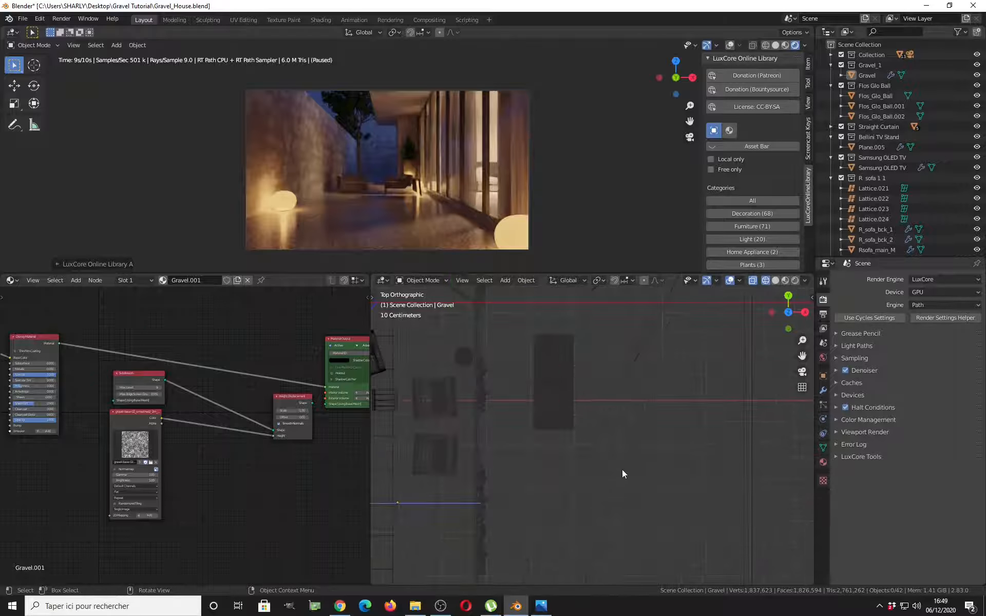
scroll(642, 458, up, 3)
click(676, 425)
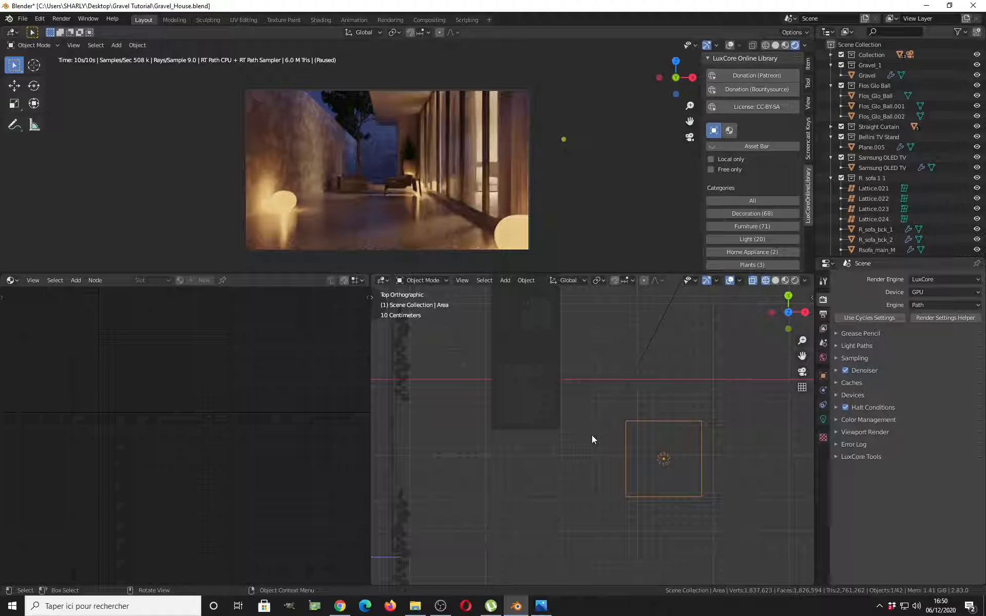
Return the main viewport to Solid shading, leave the camera view to see the whole house, and show the overlays
key(z)
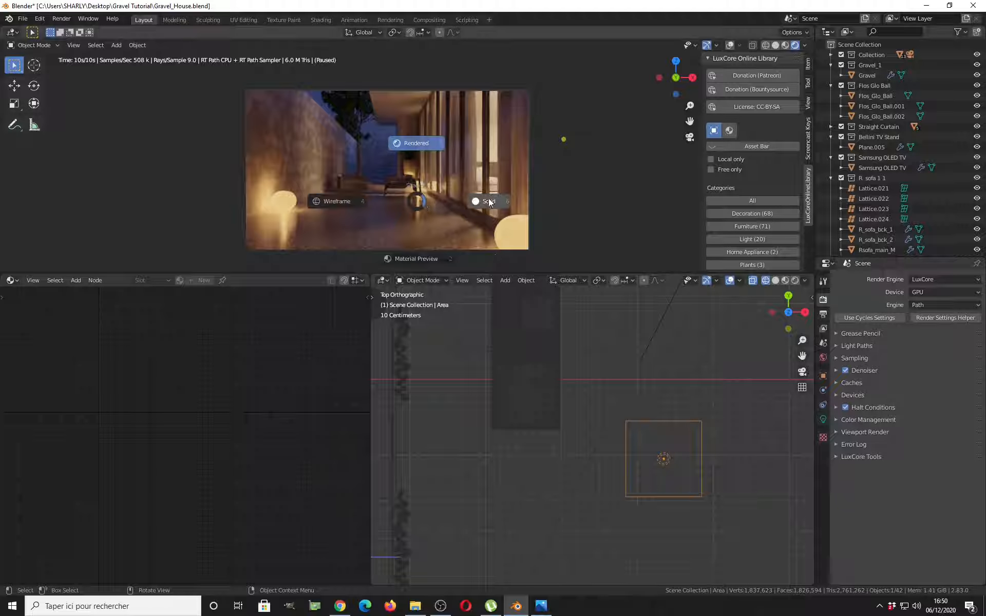
click(516, 204)
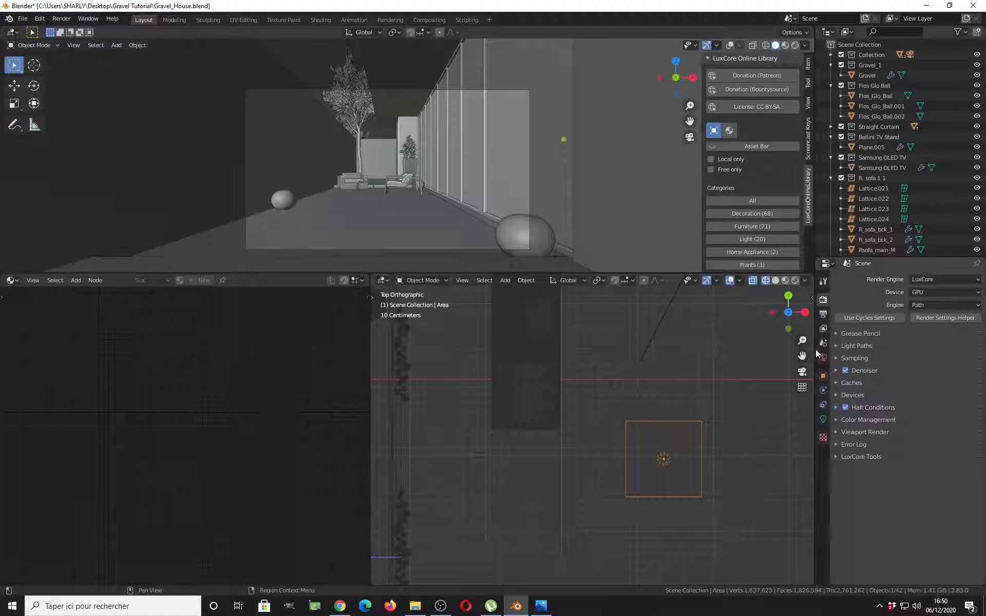
scroll(424, 153, down, 3)
middle_drag(424, 153, 447, 210)
scroll(430, 215, down, 8)
click(730, 45)
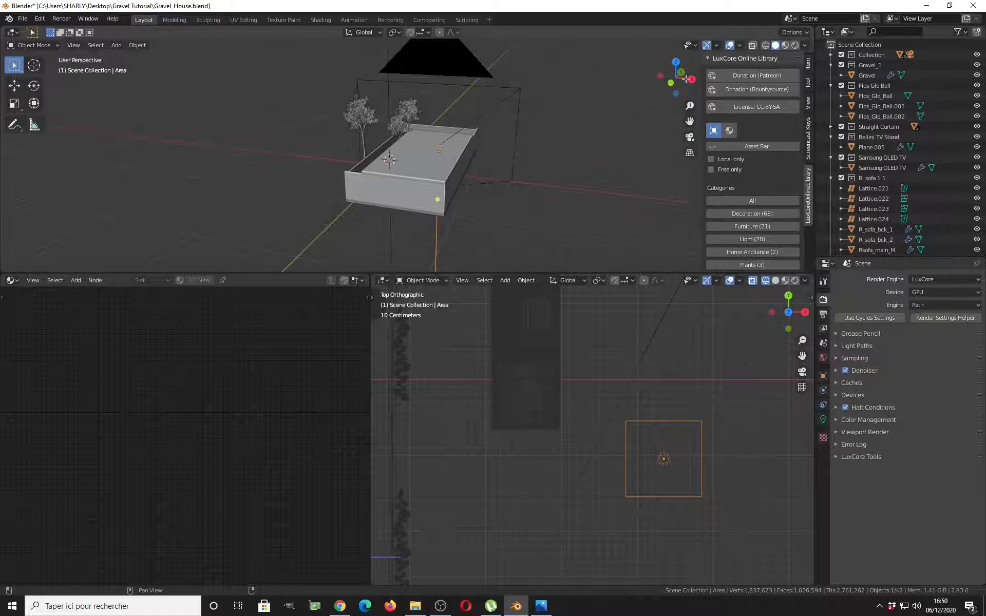
Select the Sun light above the house and review its light settings, keeping the Hemi sun type and checking the light group choices
click(388, 50)
scroll(412, 131, down, 4)
shift+middle_drag(435, 118, 416, 159)
scroll(393, 155, down, 5)
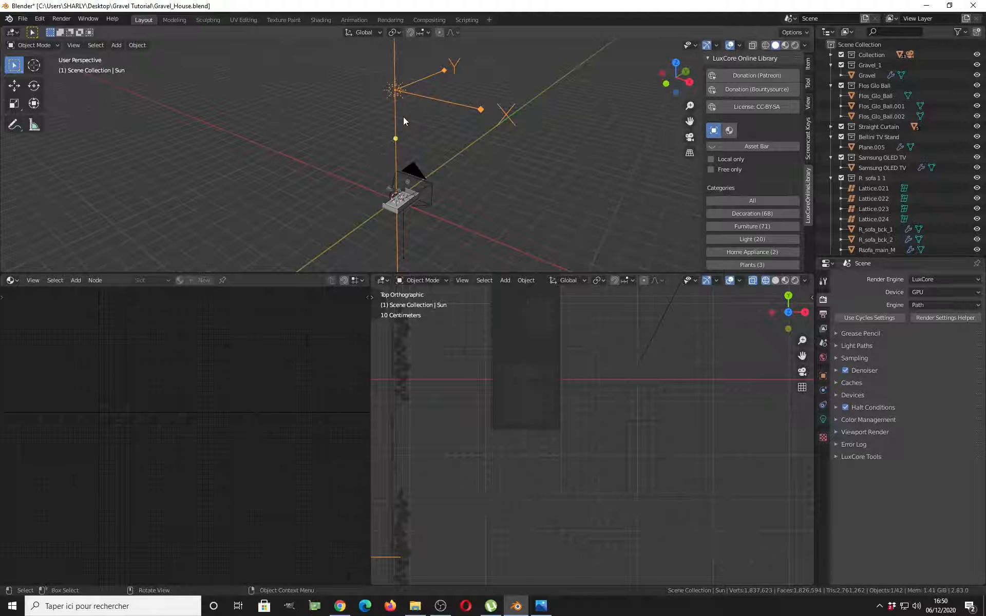
click(823, 419)
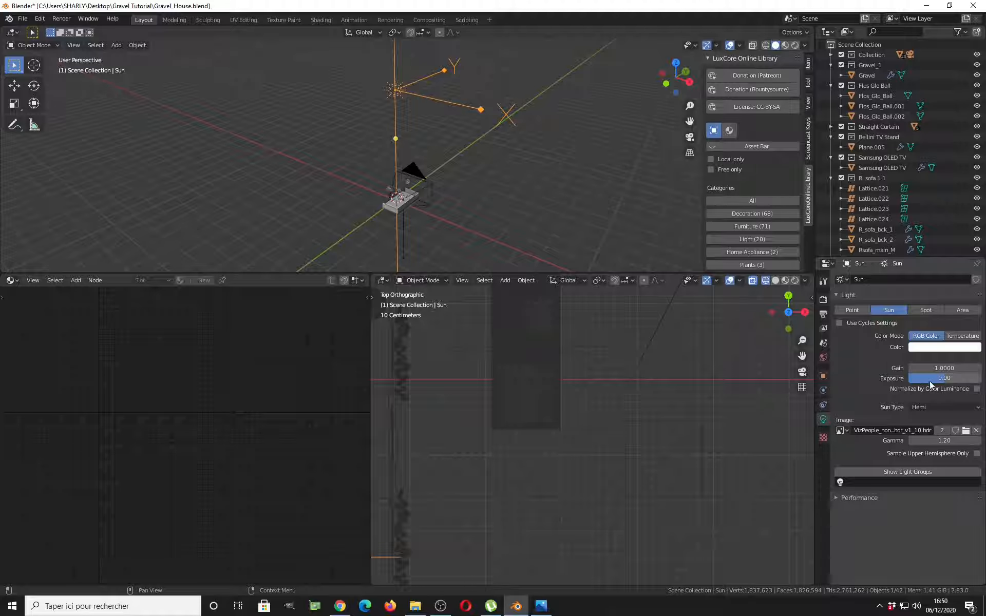
click(933, 407)
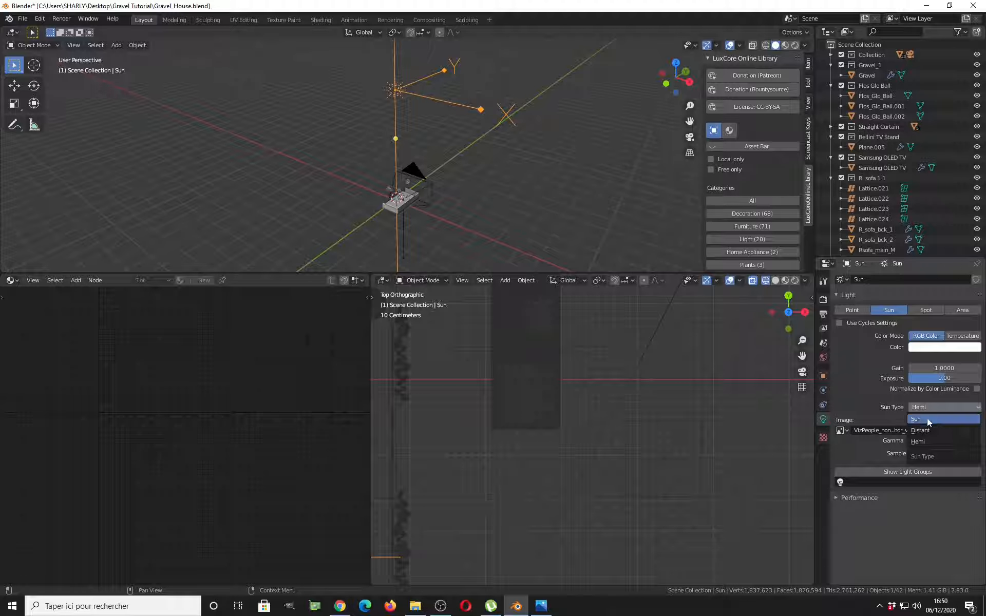
click(917, 443)
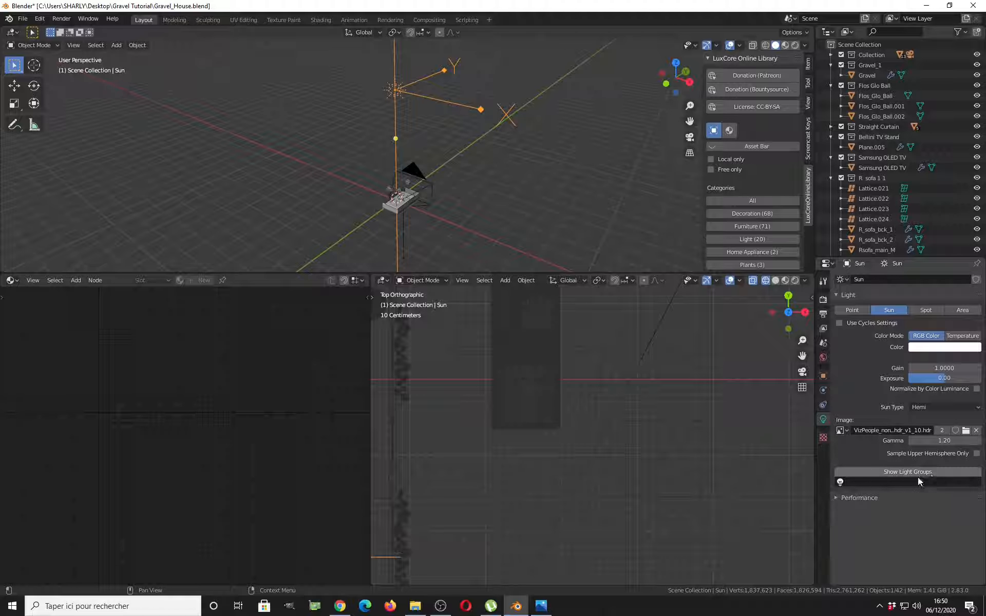
click(859, 483)
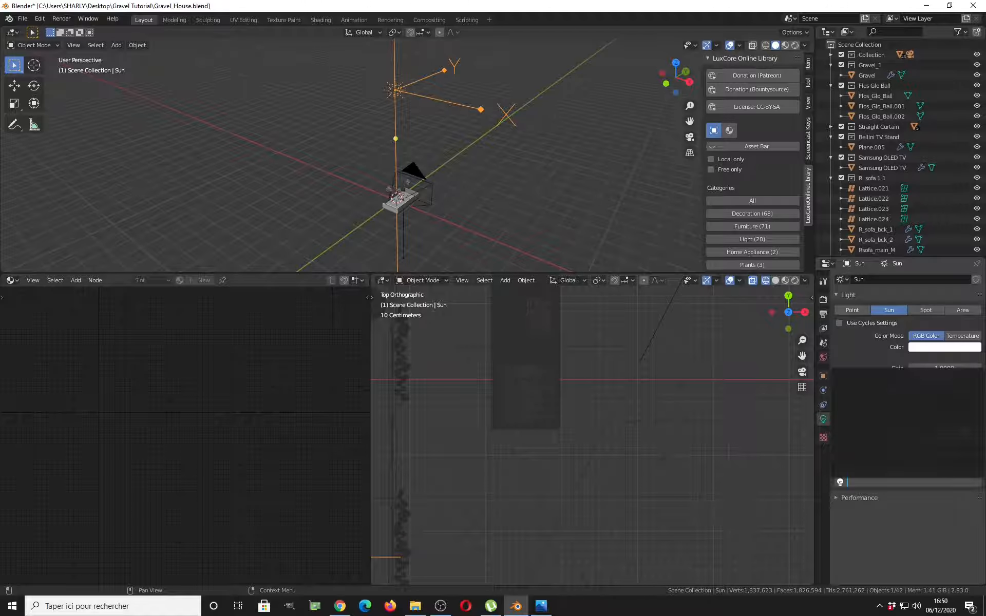
click(889, 548)
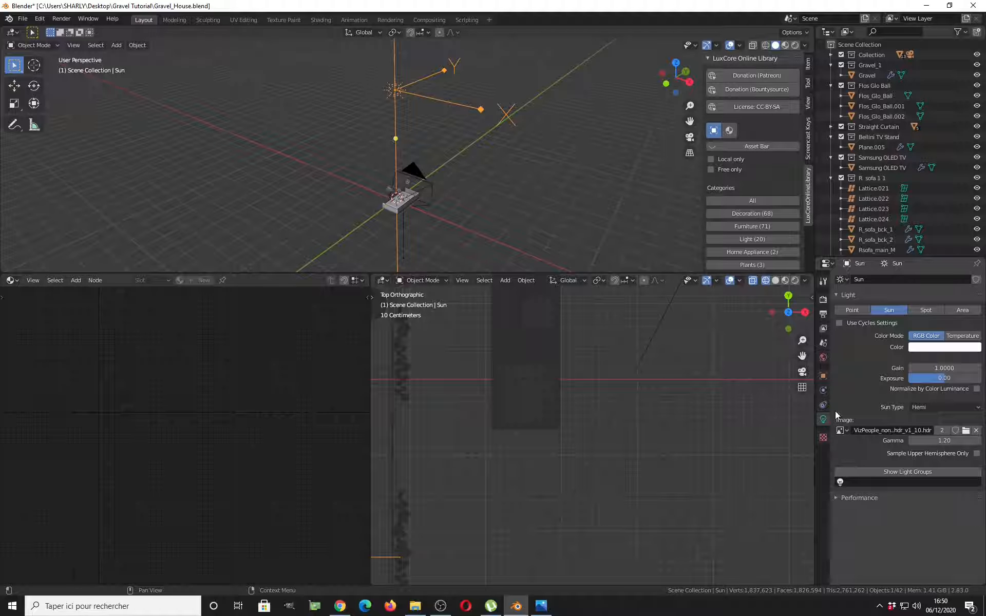
Add a LuxCore light group to the scene and name it Night
click(824, 343)
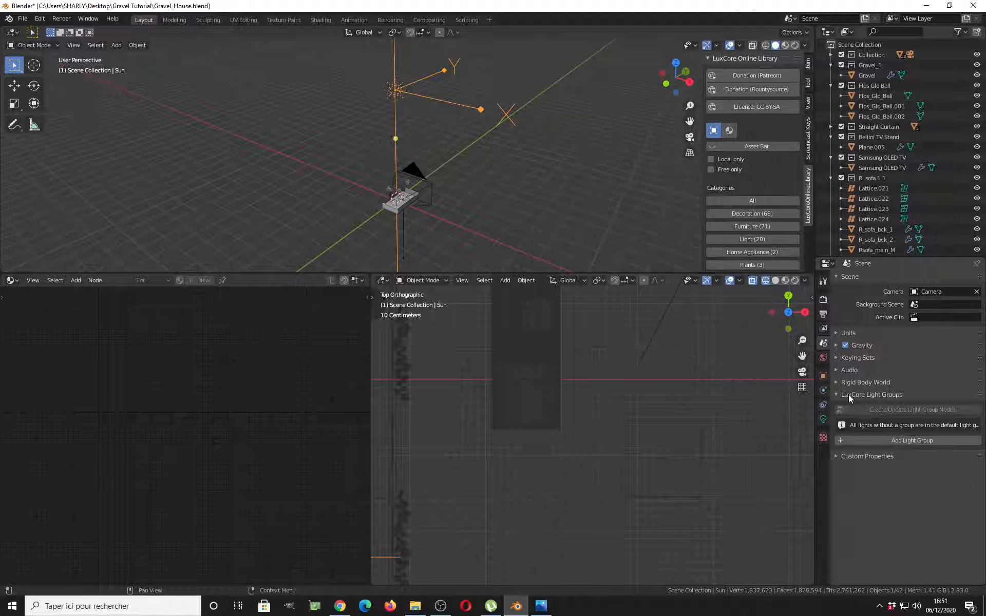
click(901, 441)
click(897, 443)
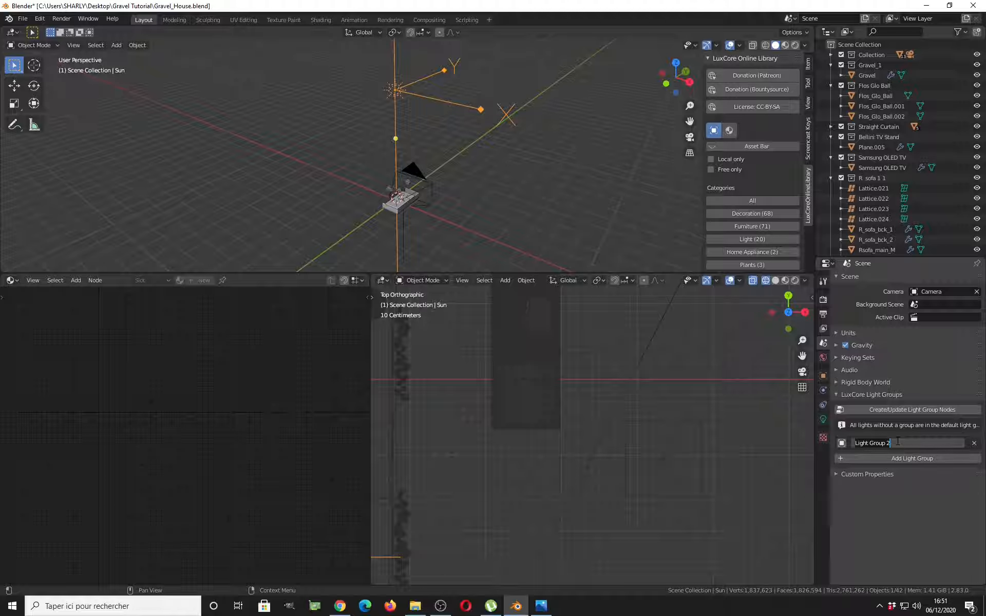
key(ctrl+a)
text(Ni)
key(BackSpace)
text(ight)
key(Return)
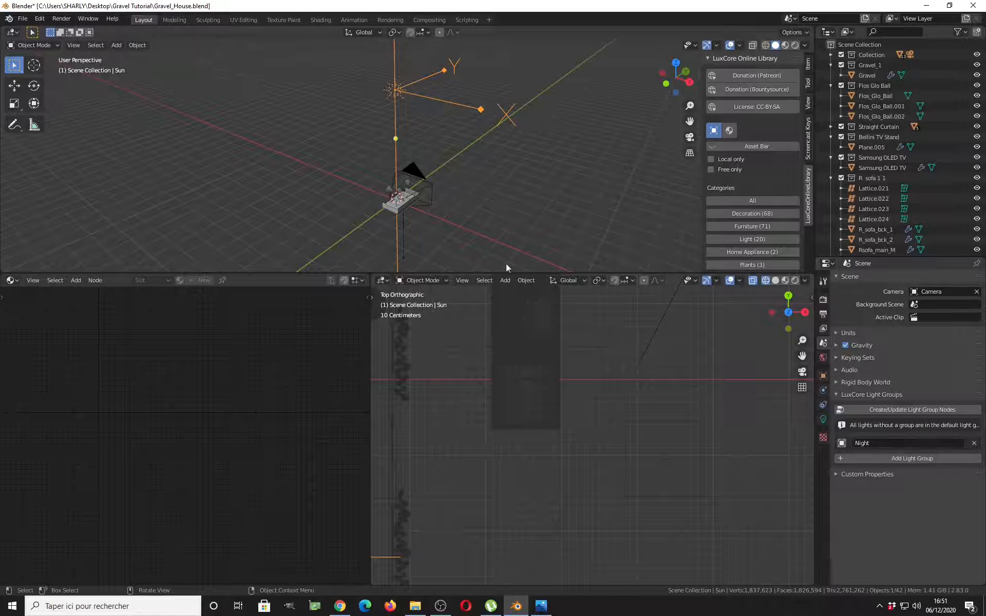
Select the distant glow ball in the camera view and add a second light group named Glob_light
key(KP_0)
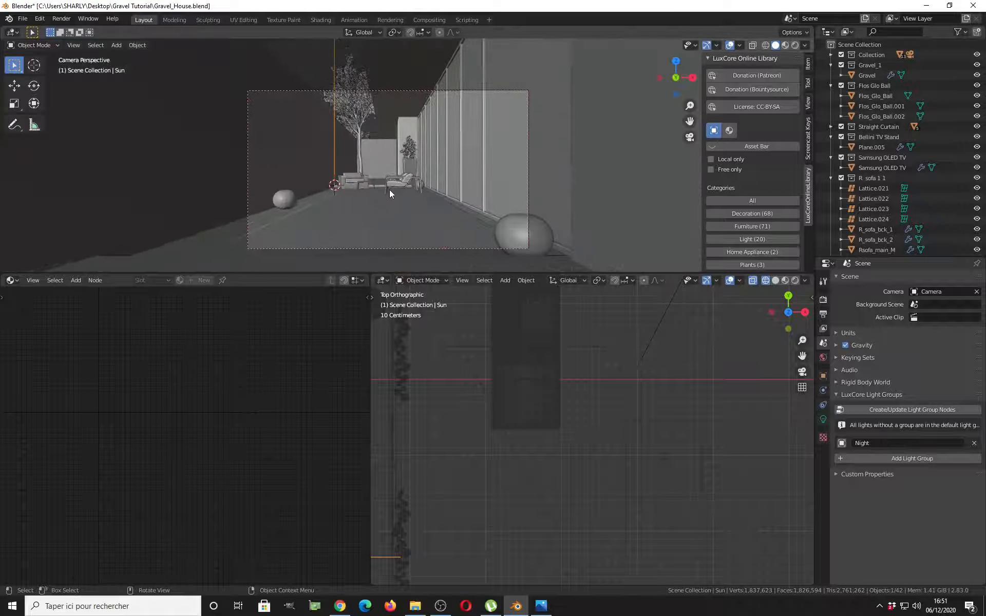
shift+middle_drag(365, 200, 415, 161)
click(339, 156)
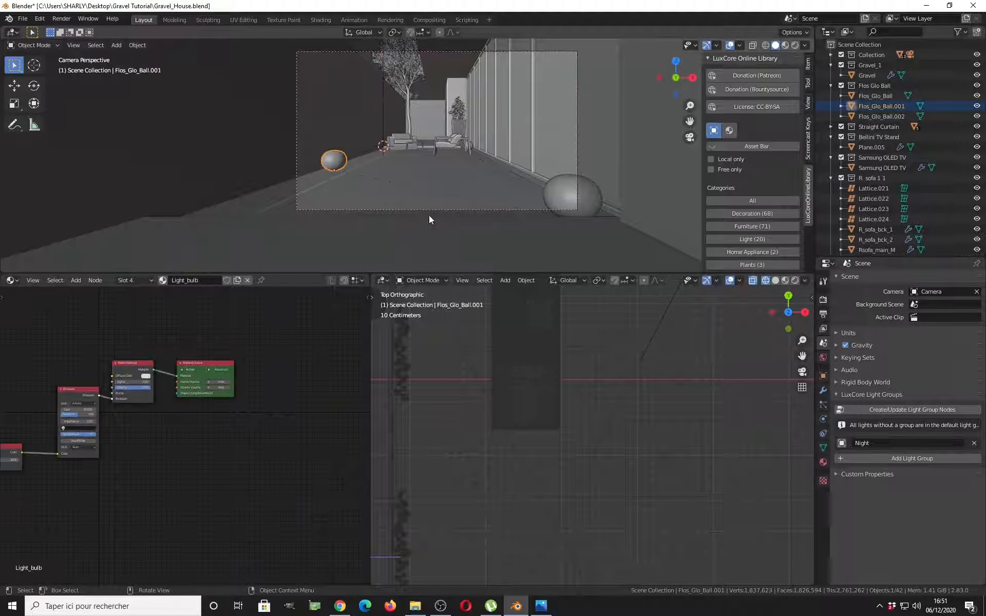
click(872, 461)
click(870, 462)
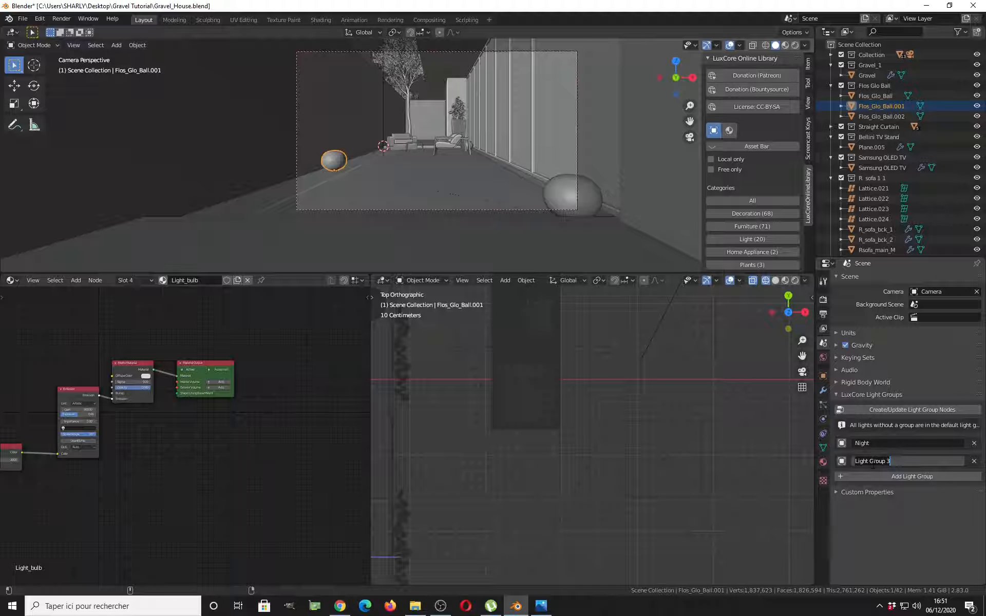
text(Glob)
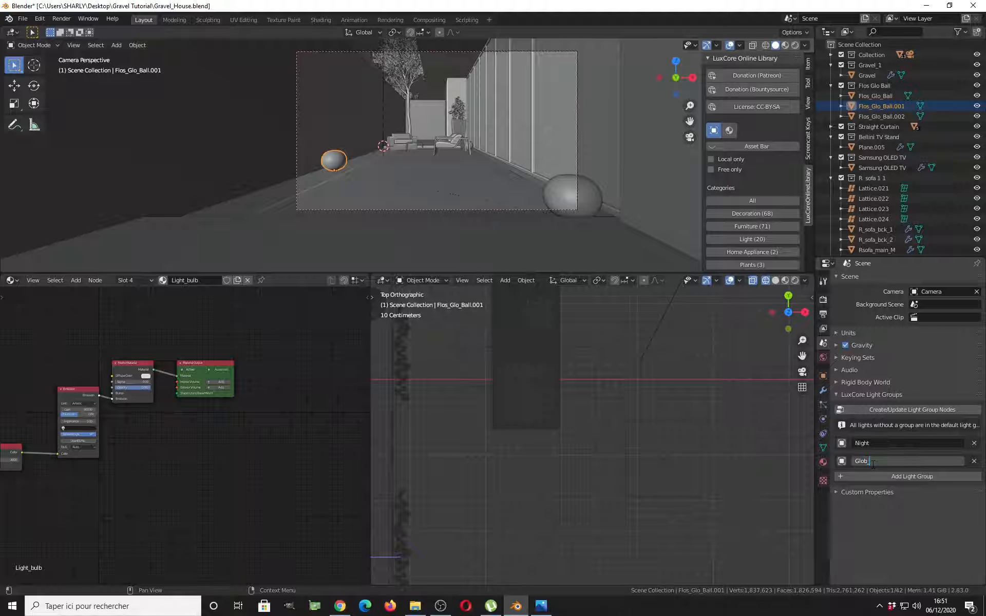
text(_light)
key(Return)
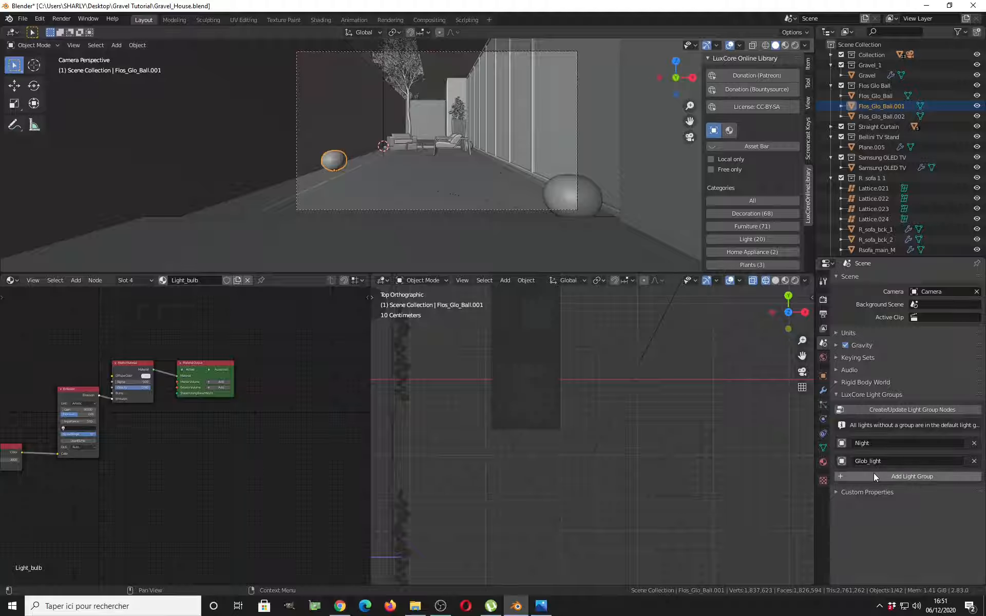
Add a third light group and name it Neon
click(874, 478)
double_click(895, 479)
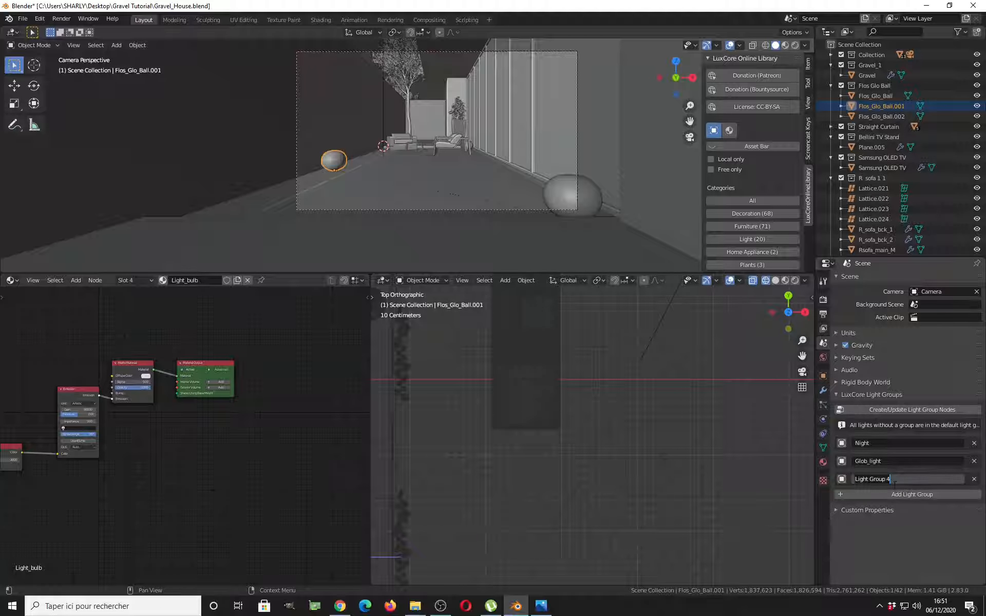
key(ctrl+a)
text(Neon)
key(Return)
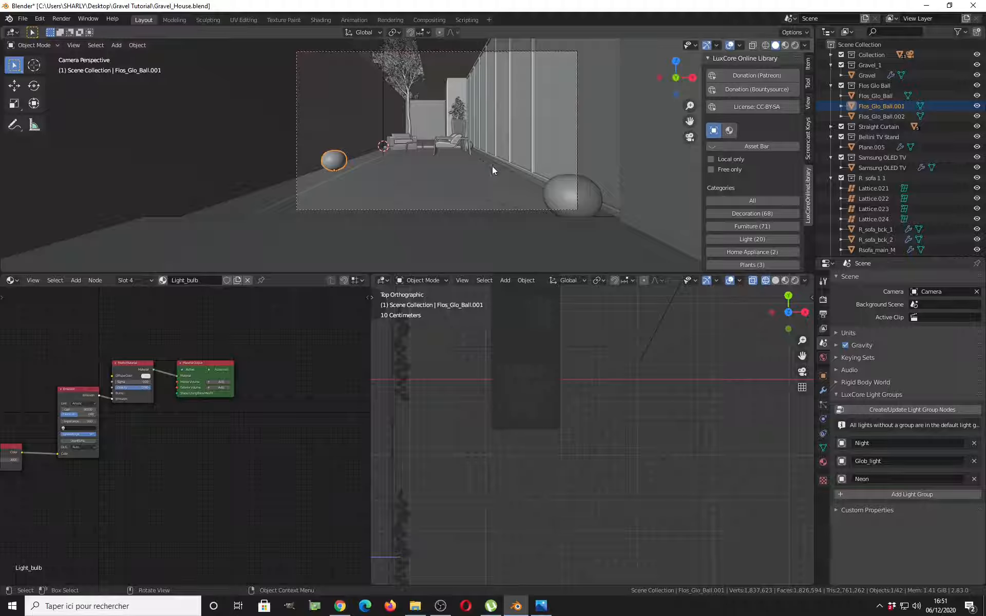
Add a fourth light group and name it Day_light
click(876, 496)
double_click(875, 499)
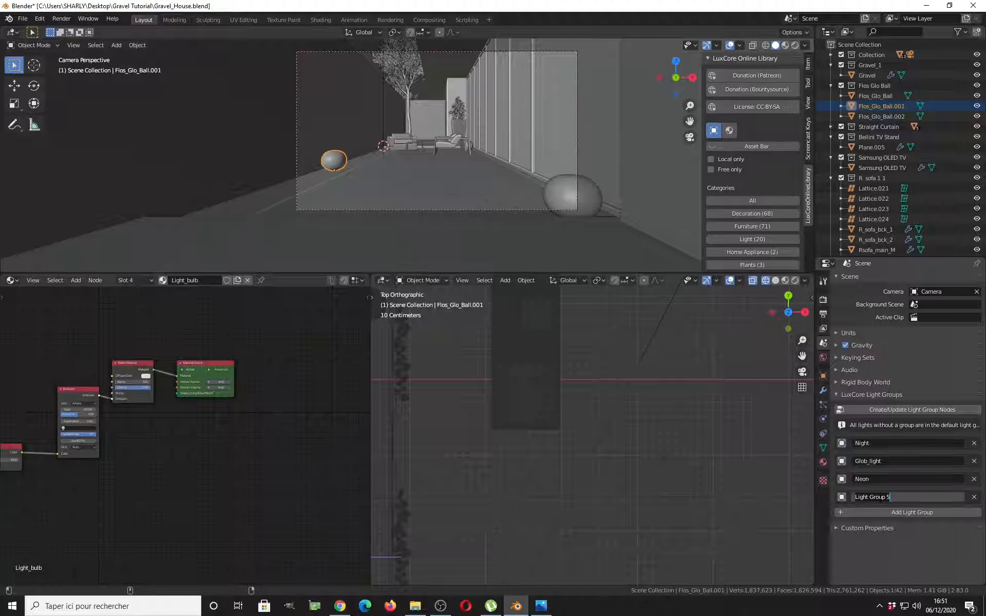
text(Day_)
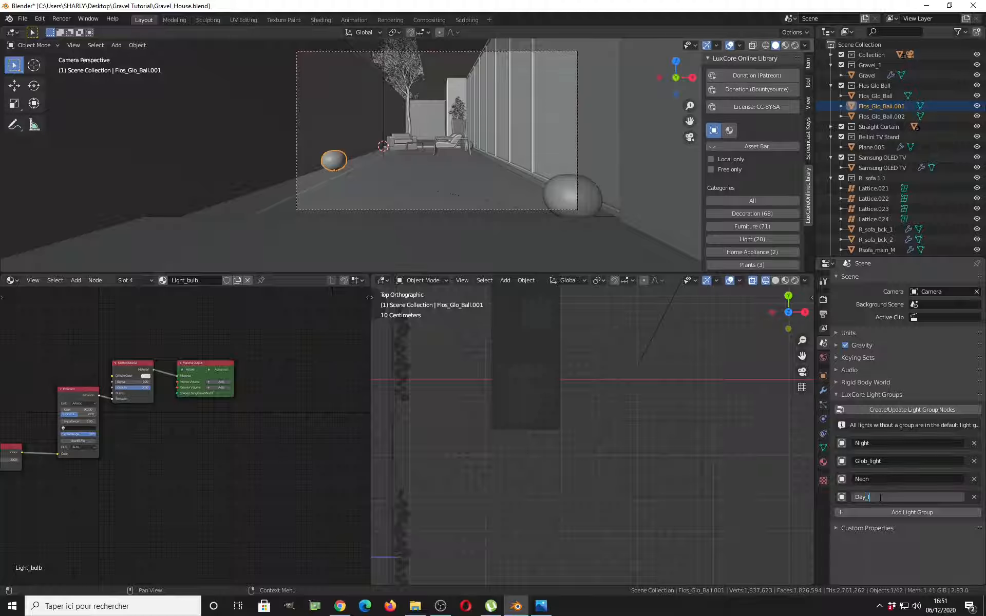
text(light)
key(Return)
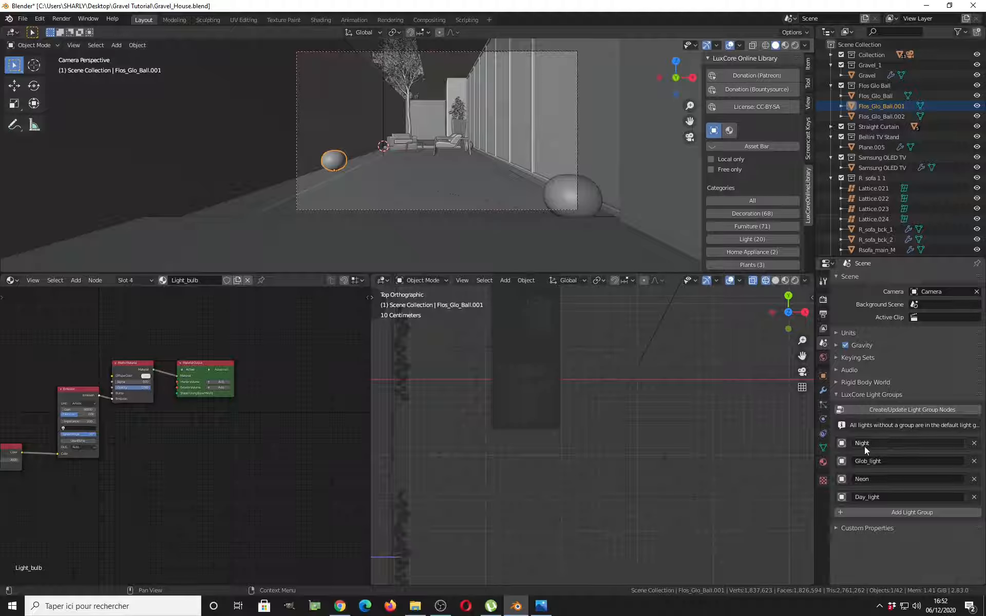
Select the Sun light above the house and move it down along the Z axis, closer to the building
middle_drag(466, 131, 396, 165)
scroll(468, 140, down, 5)
click(344, 88)
scroll(394, 134, down, 2)
scroll(401, 167, down, 5)
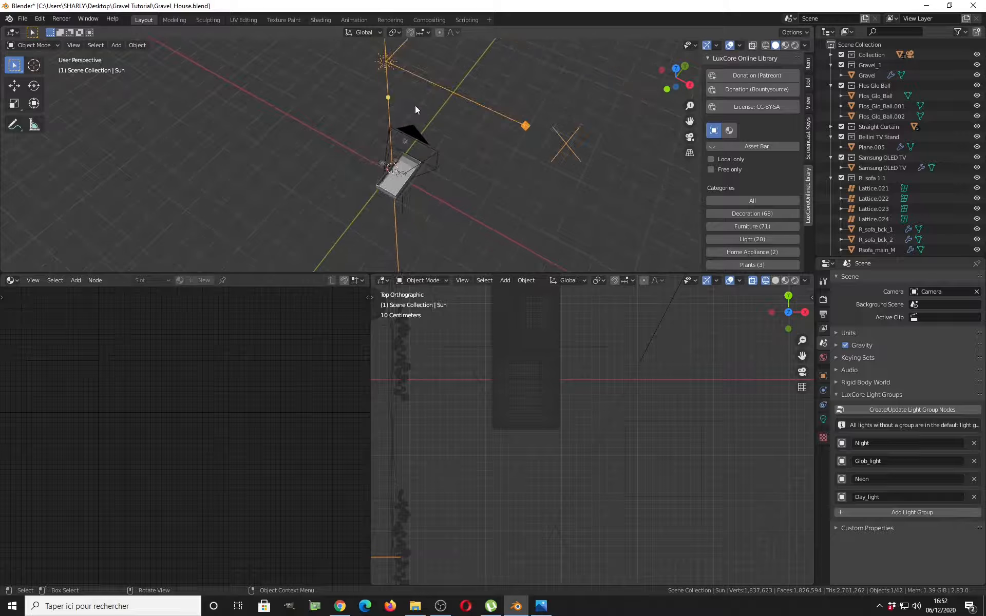
key(g)
key(z)
click(431, 186)
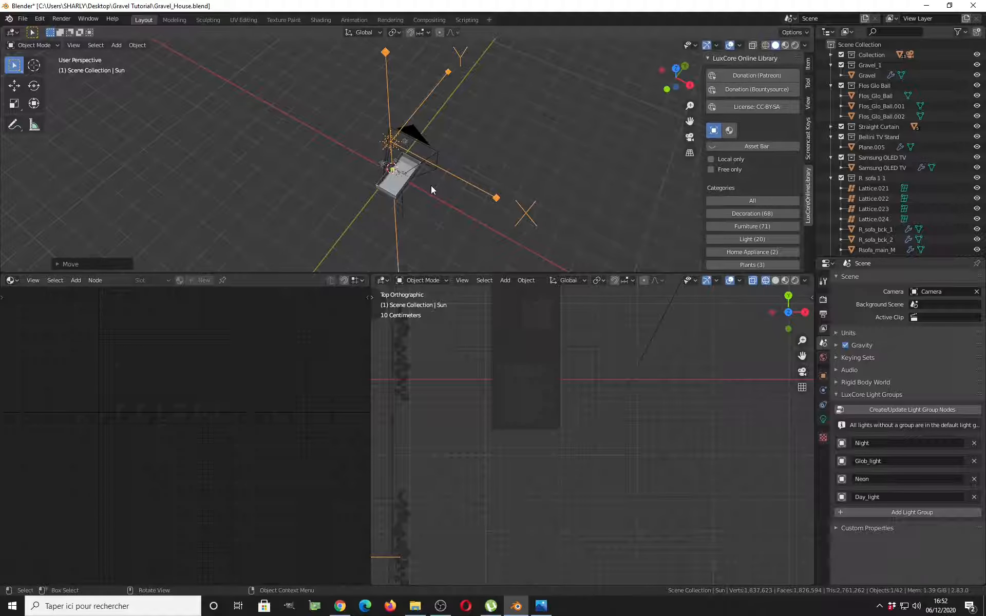
Assign the Sun light to the Night light group
key(KP_0)
scroll(431, 183, down, 3)
shift+middle_drag(442, 125, 440, 157)
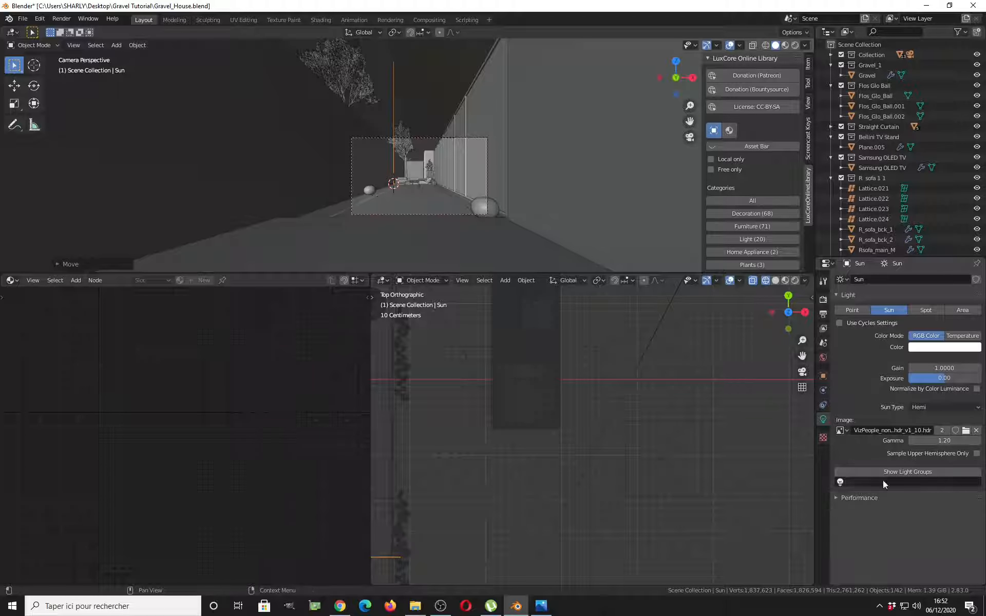
click(834, 483)
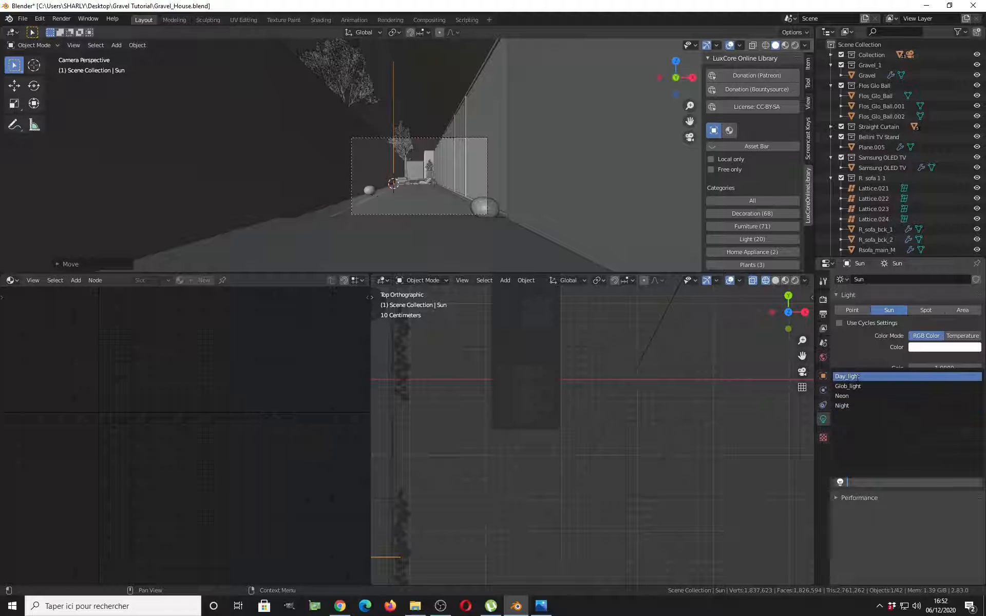
click(854, 406)
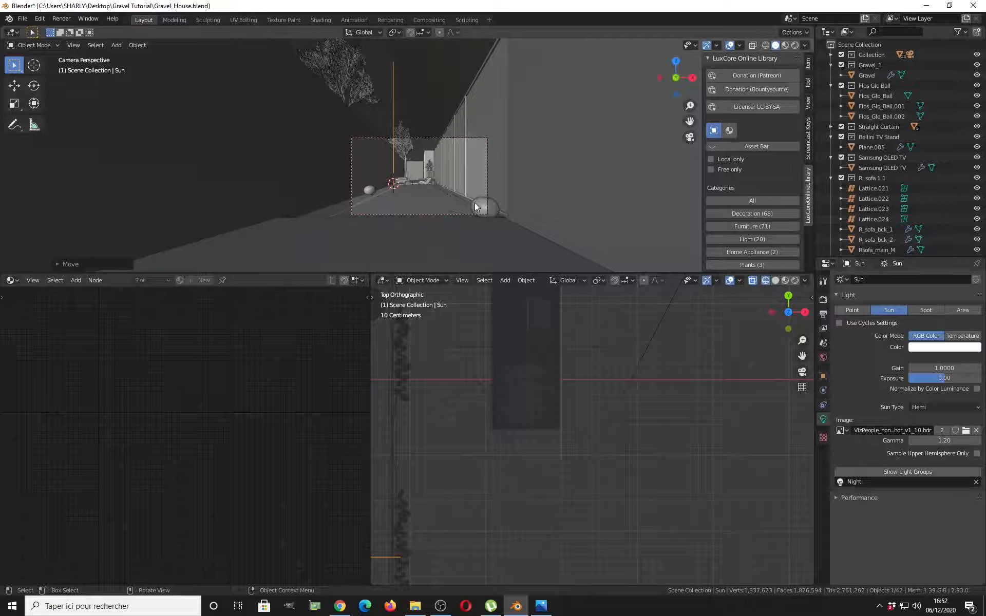
Select the square area light inside the house and assign it to the Neon light group
middle_drag(463, 206, 519, 202)
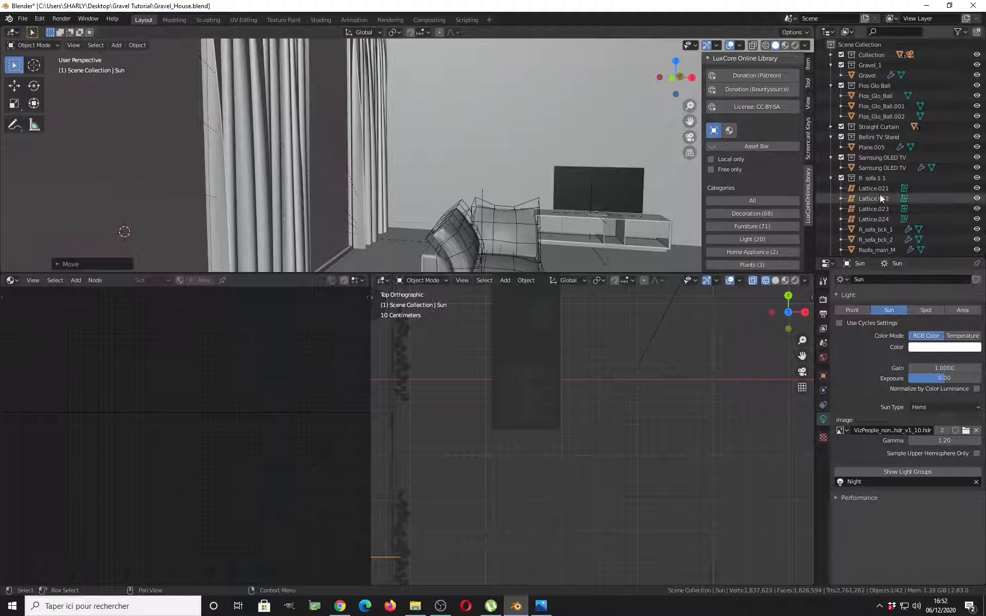
key(KP_7)
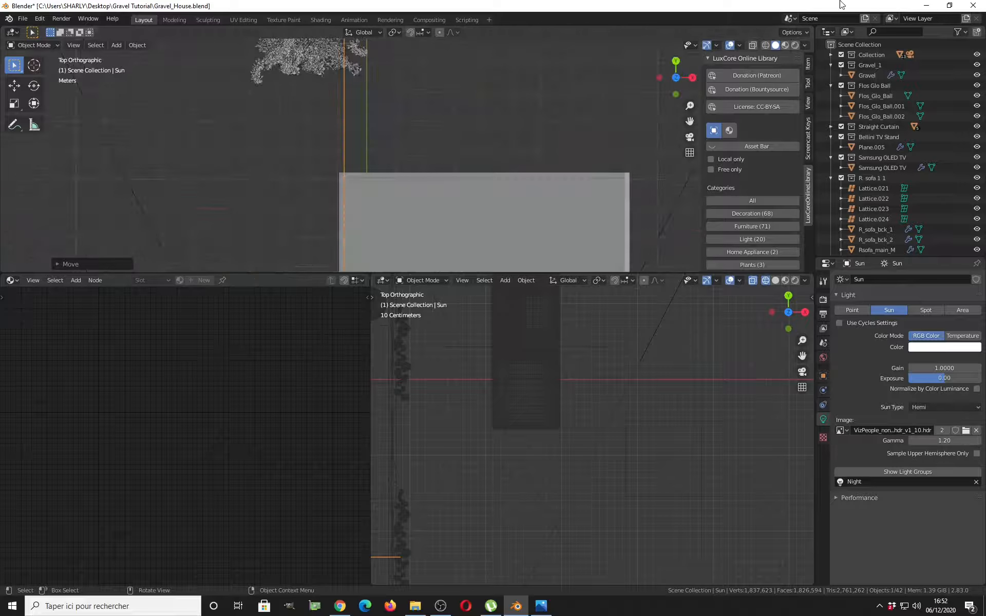
click(674, 457)
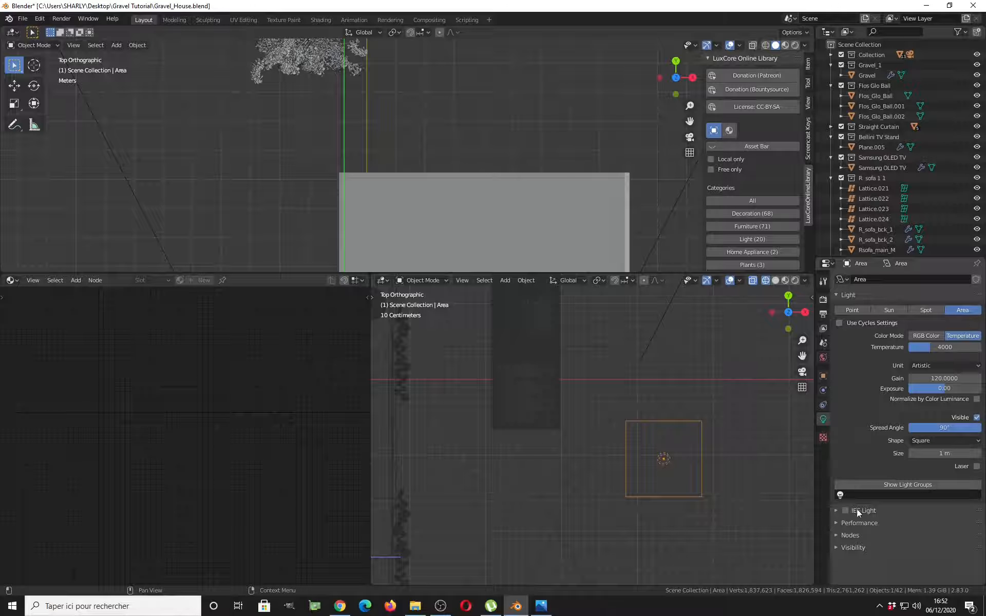
click(840, 497)
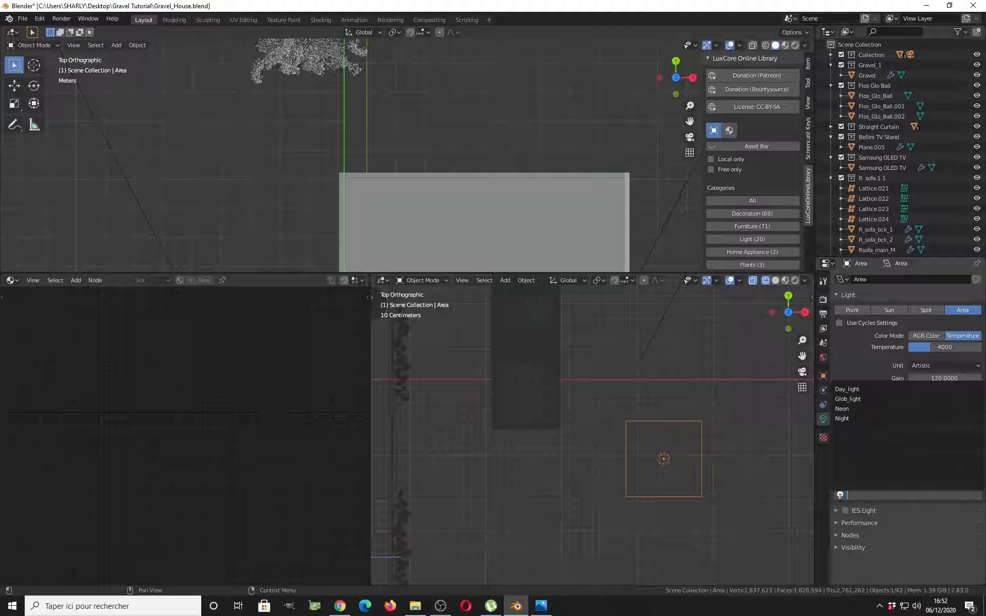
click(853, 408)
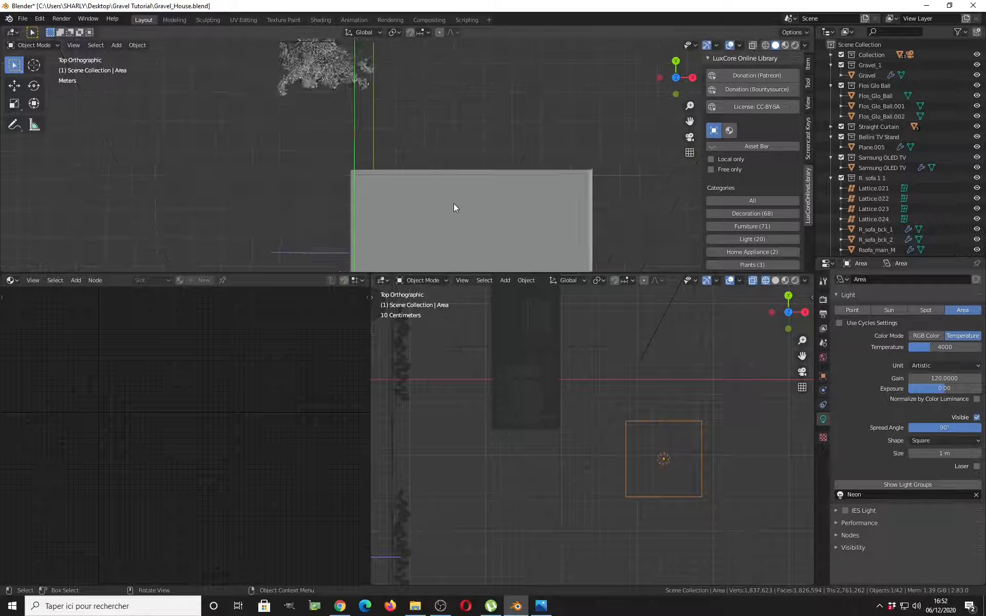
scroll(454, 207, down, 4)
scroll(580, 369, down, 9)
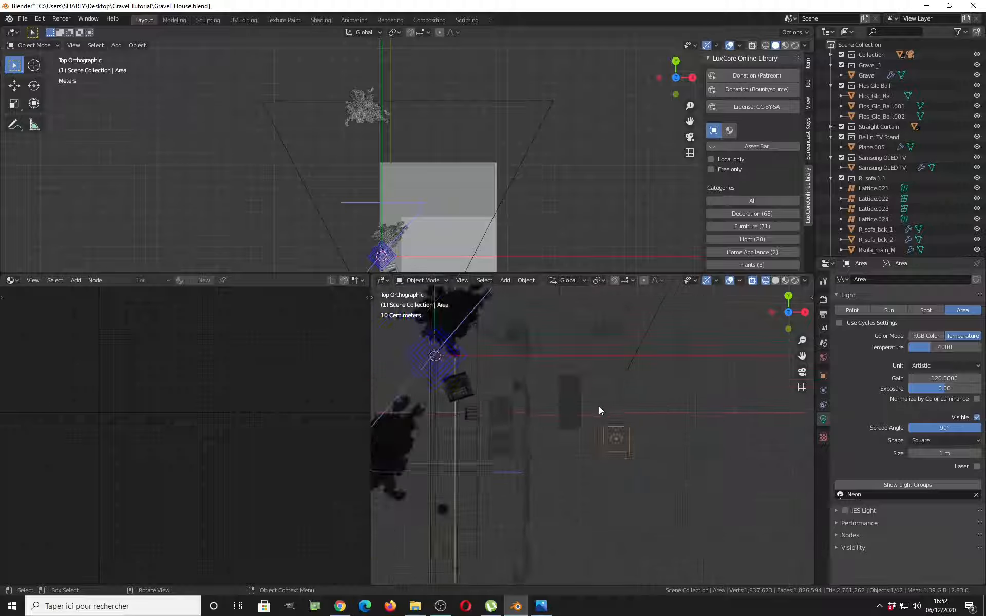
shift+middle_drag(598, 406, 668, 353)
scroll(594, 454, up, 5)
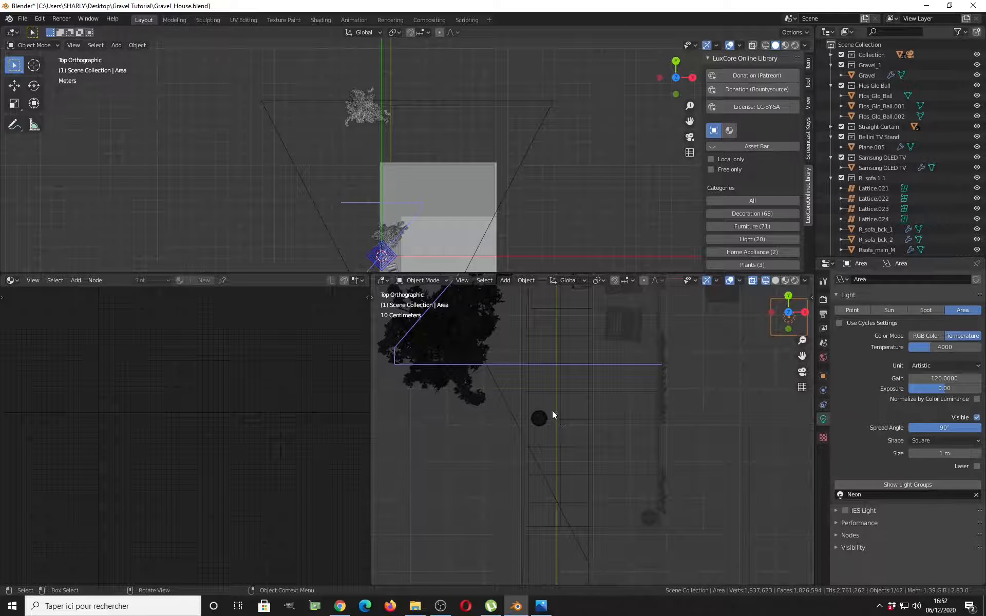
scroll(552, 415, down, 4)
Set the world light to HDRI and load circus_maximus_2_1k.hdr from the HDR HAVEN 1k folder
click(823, 358)
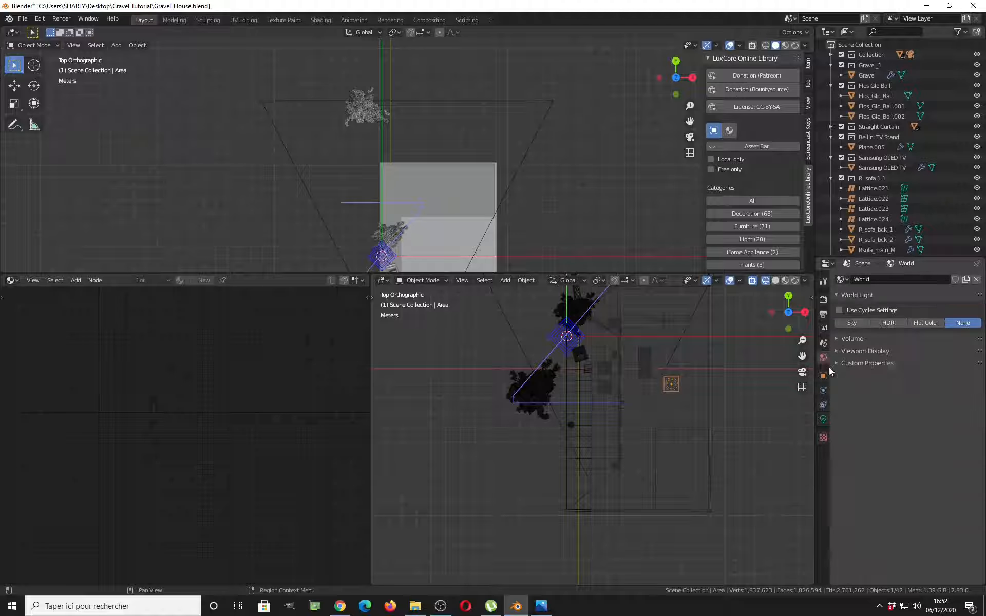
click(893, 322)
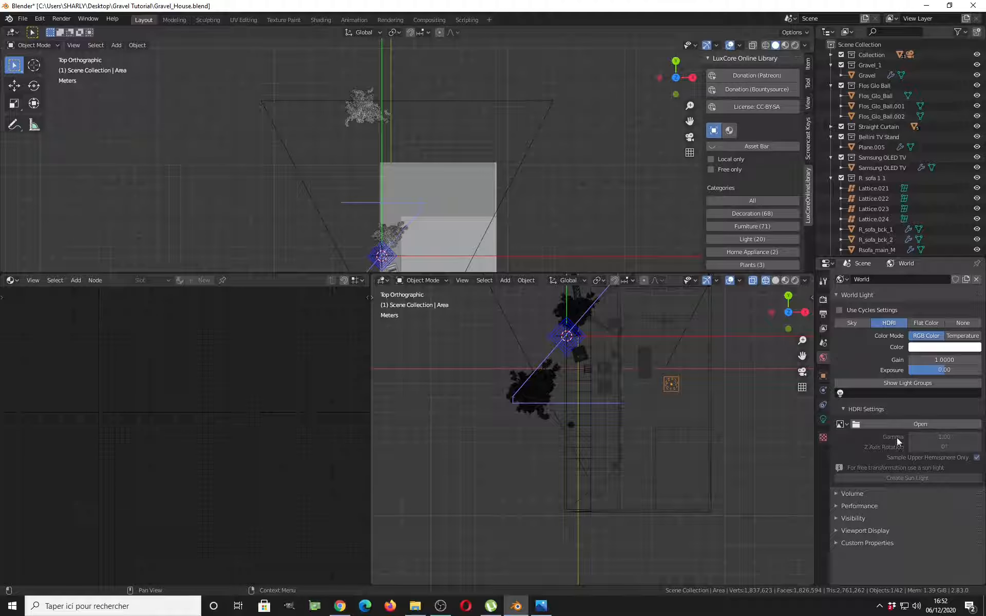
click(914, 424)
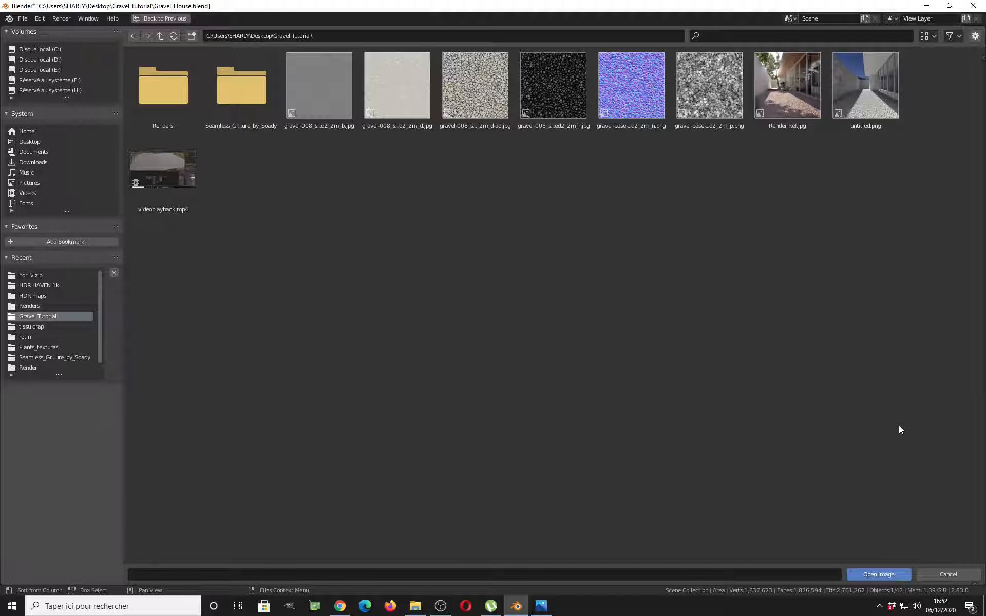
click(39, 285)
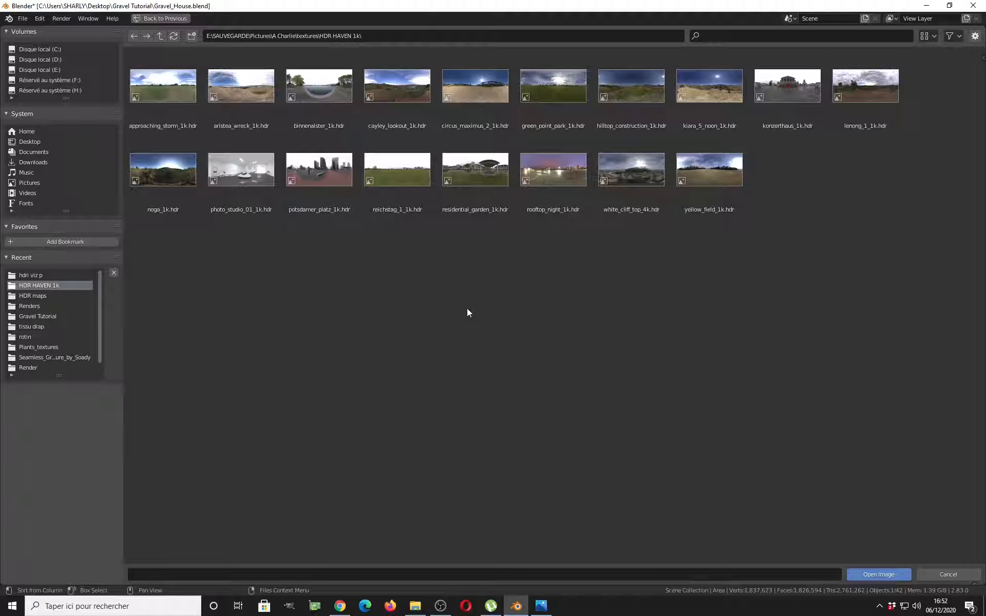
click(468, 124)
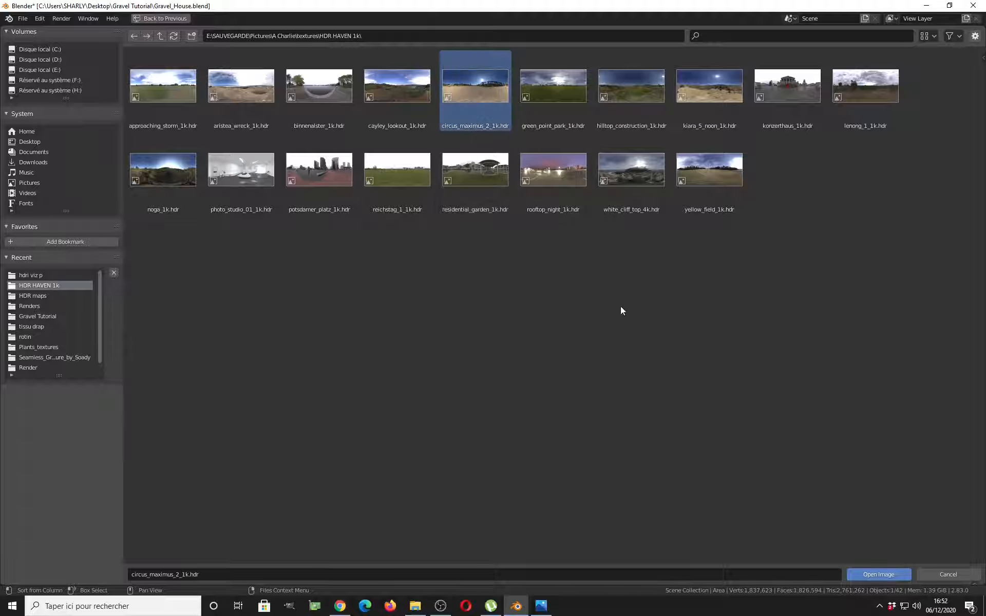
click(857, 576)
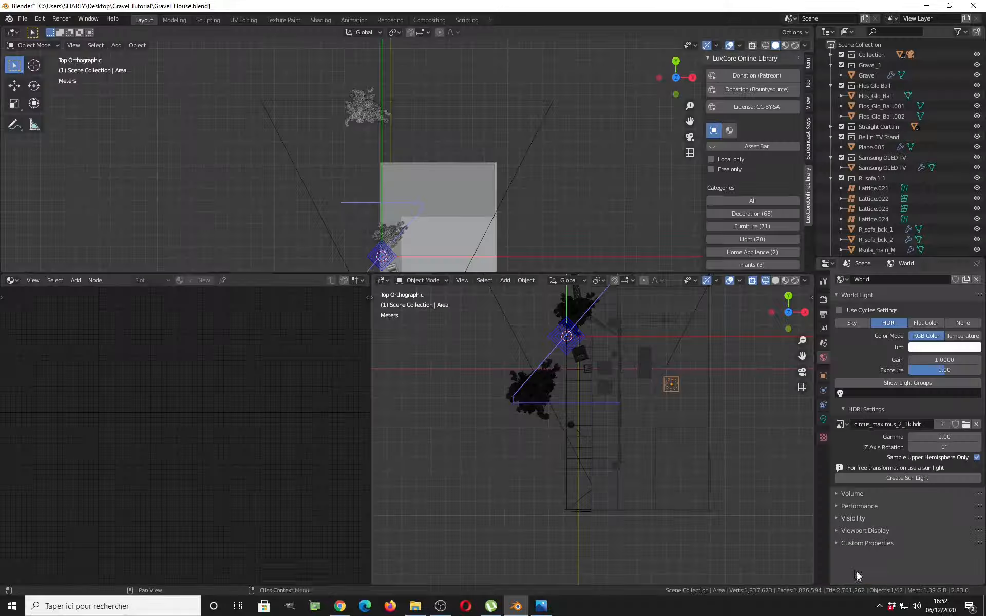
Set the world HDRI's Z axis rotation to -140°
click(942, 447)
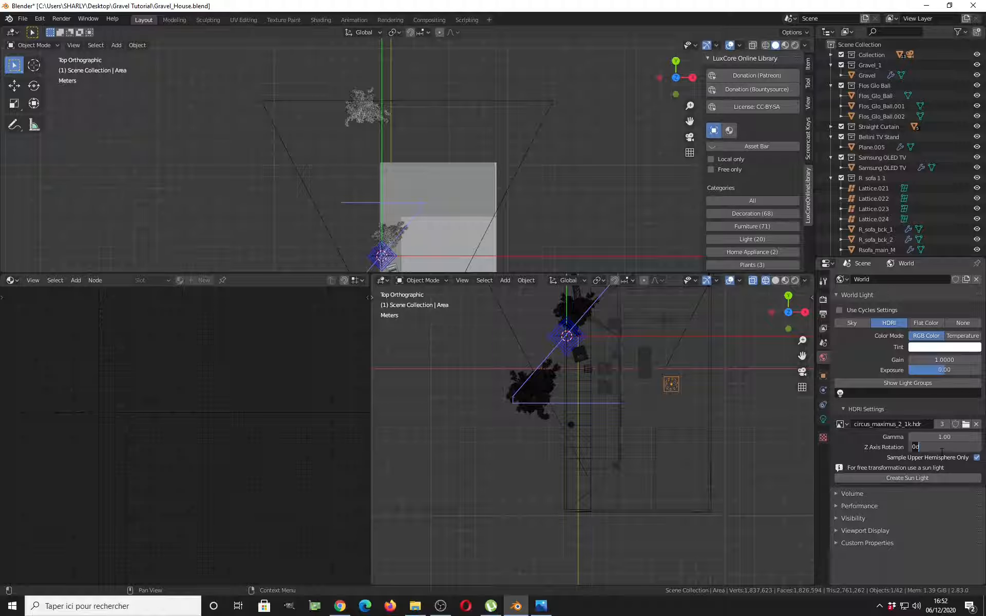
text(-140)
key(Return)
Hide the Sun light and start a rendered preview of the scene through the camera
middle_drag(476, 224, 477, 187)
key(KP_0)
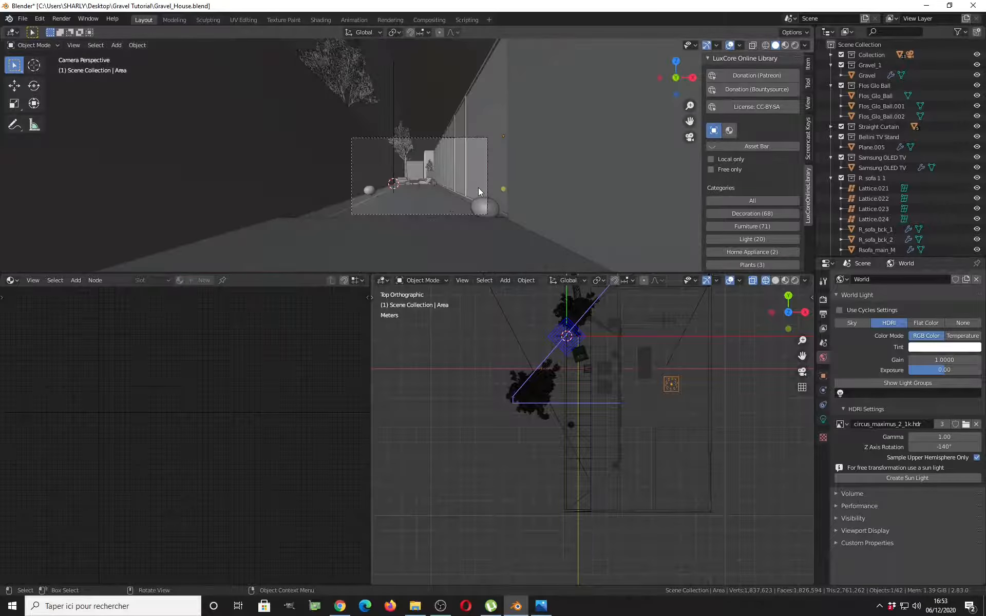
click(394, 106)
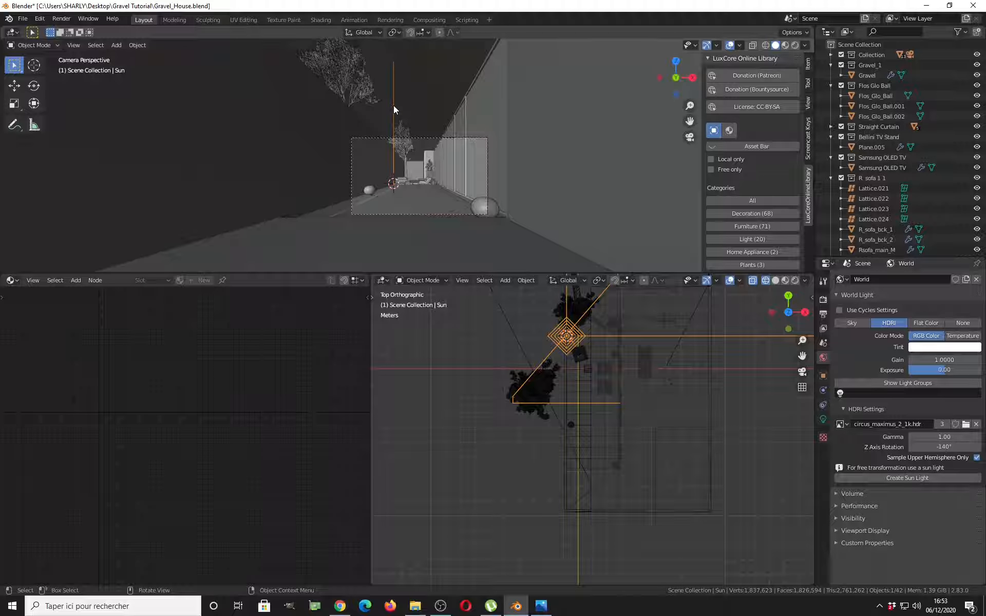
key(alt+a)
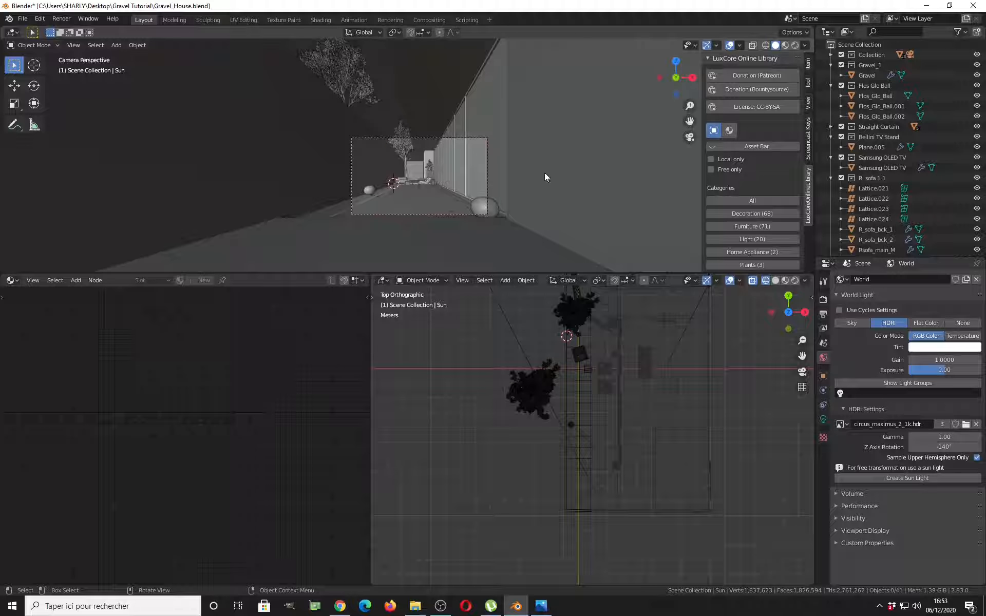
click(794, 45)
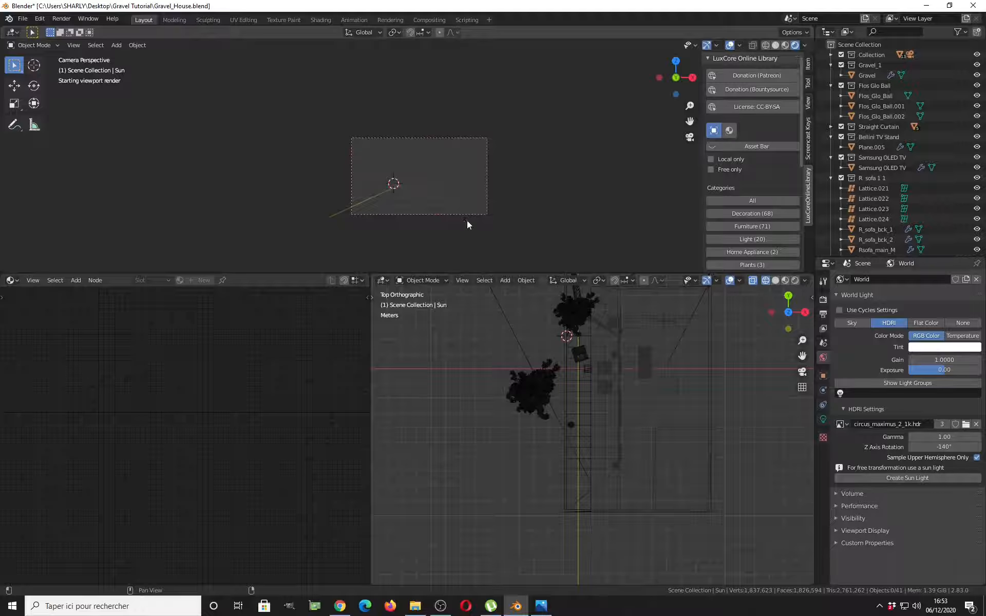
scroll(443, 213, up, 3)
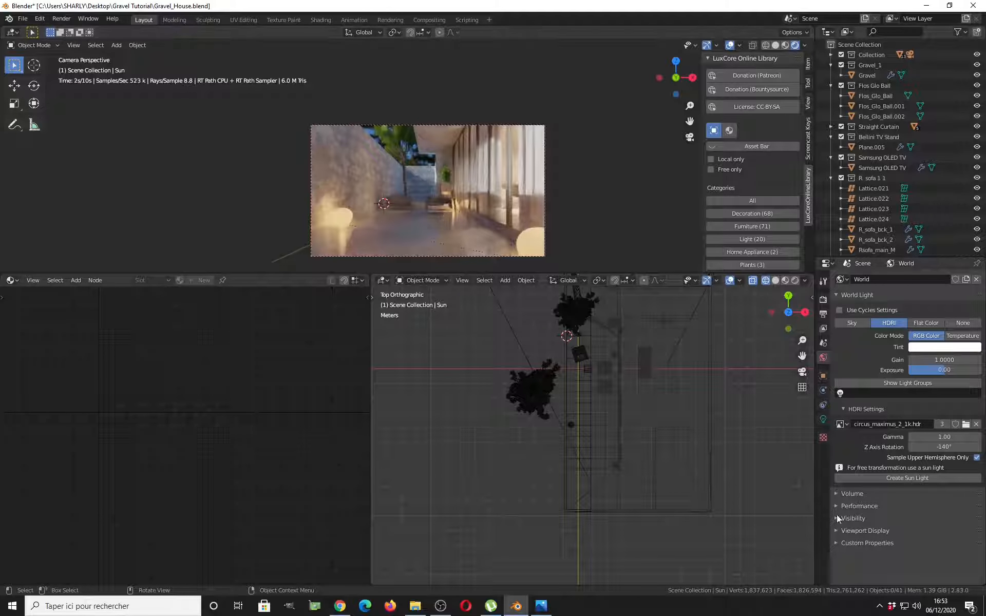
Set the world HDRI's Z axis rotation to 140°, check it in the rendered preview, and return to solid shading
click(948, 447)
text(180)
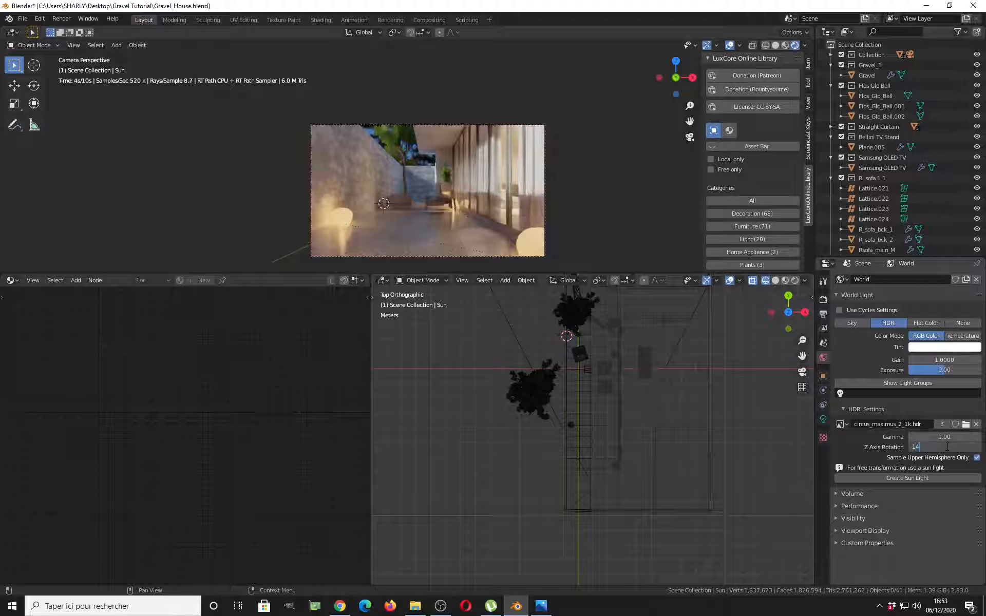
key(Return)
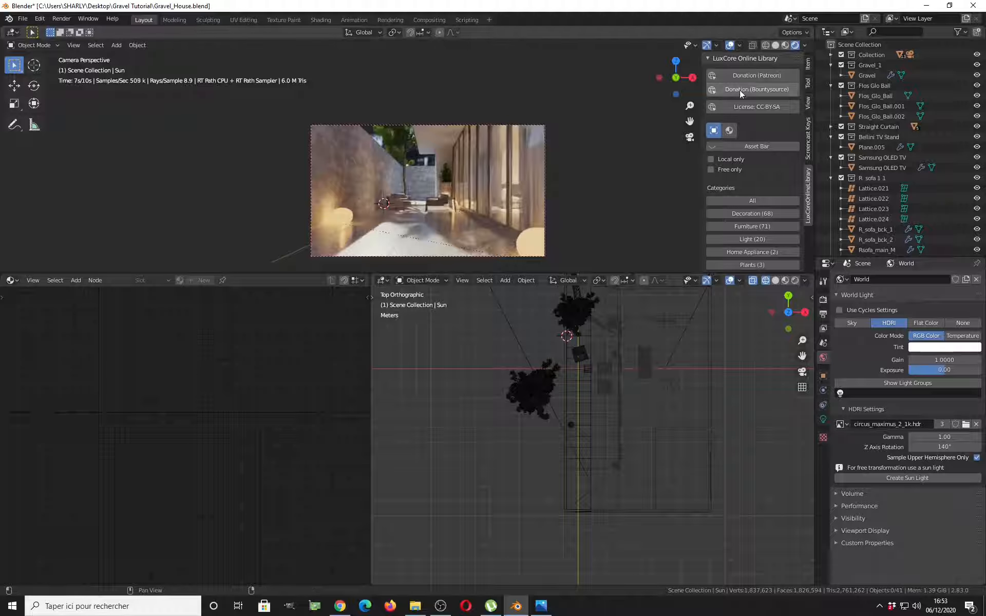
click(775, 45)
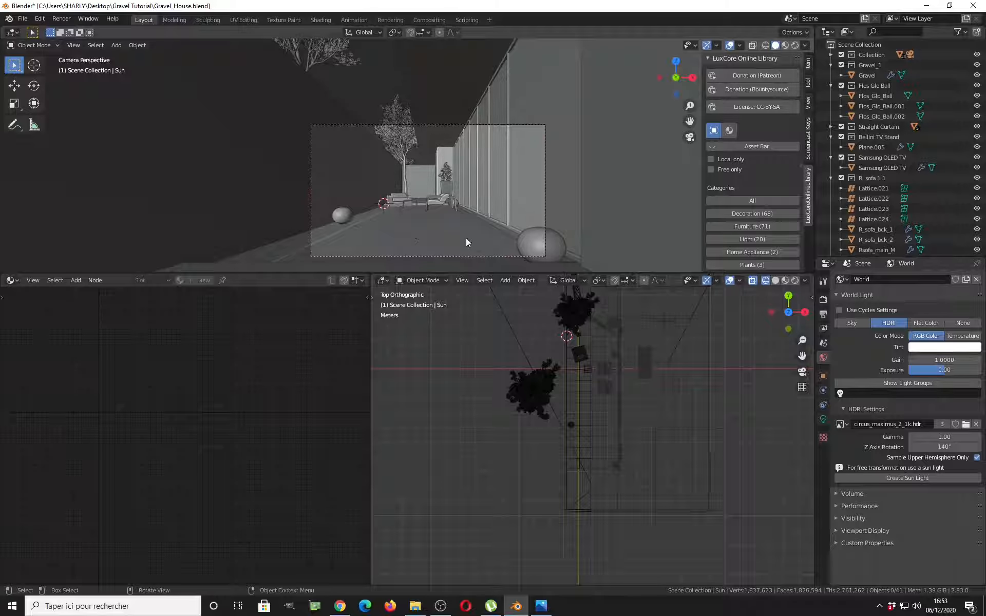
Unhide the Sun light in the scene
middle_drag(360, 186, 384, 211)
scroll(372, 220, down, 4)
key(alt+h)
scroll(383, 212, down, 4)
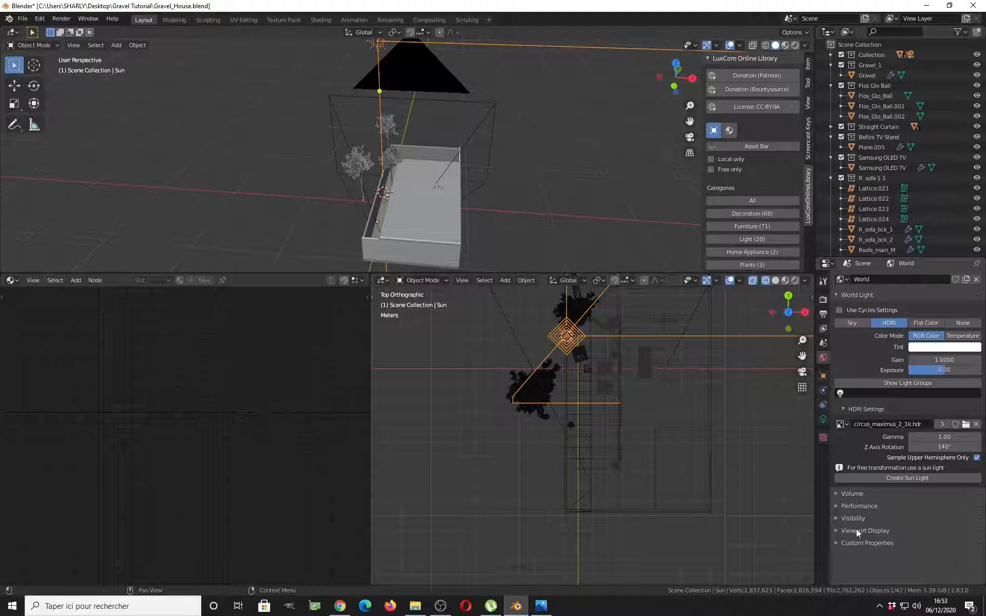
Assign the world HDRI to the Day_light light group and check the Sun light's group assignment
click(842, 392)
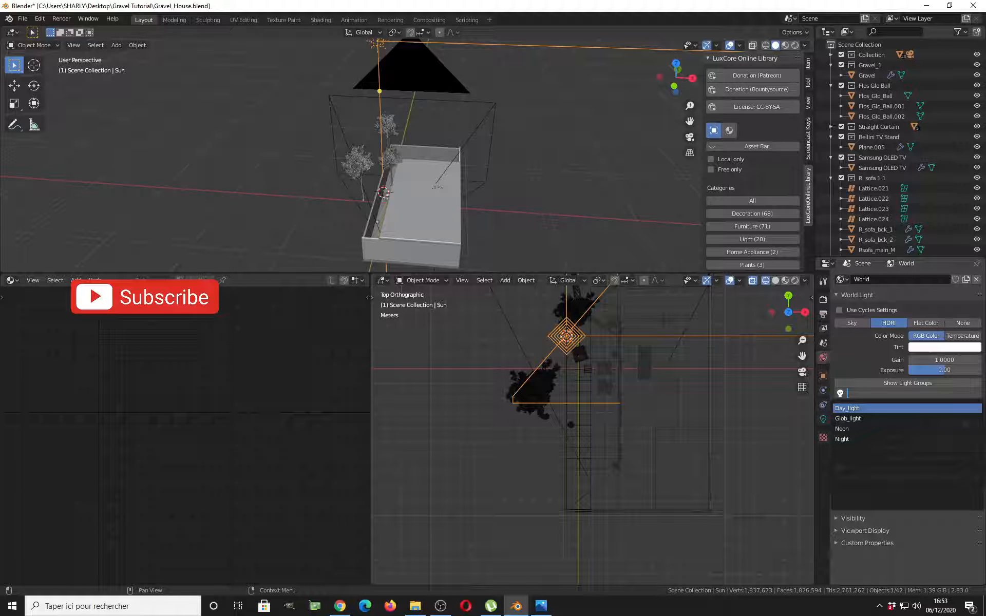
click(846, 408)
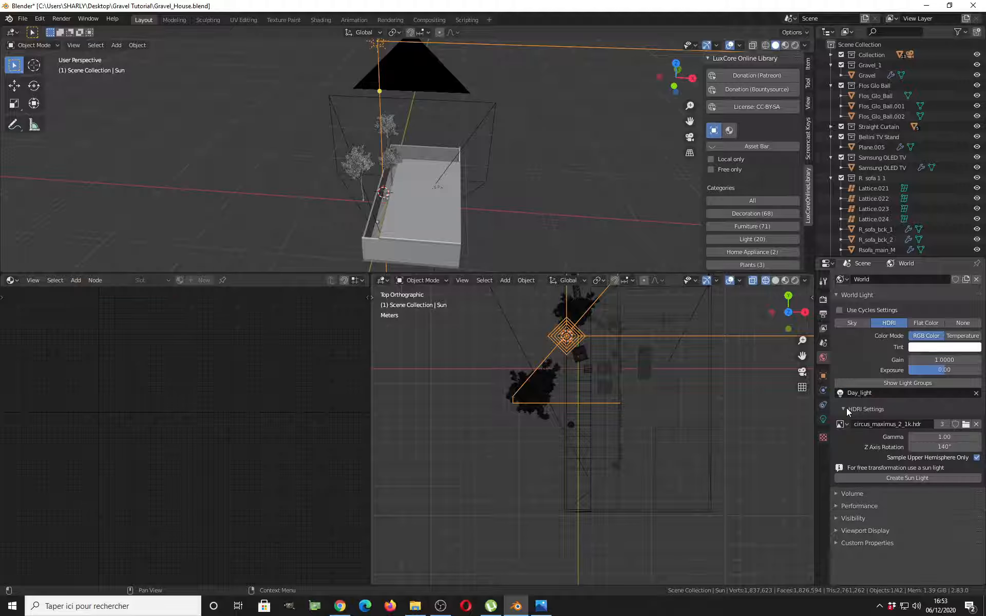
middle_drag(442, 220, 467, 201)
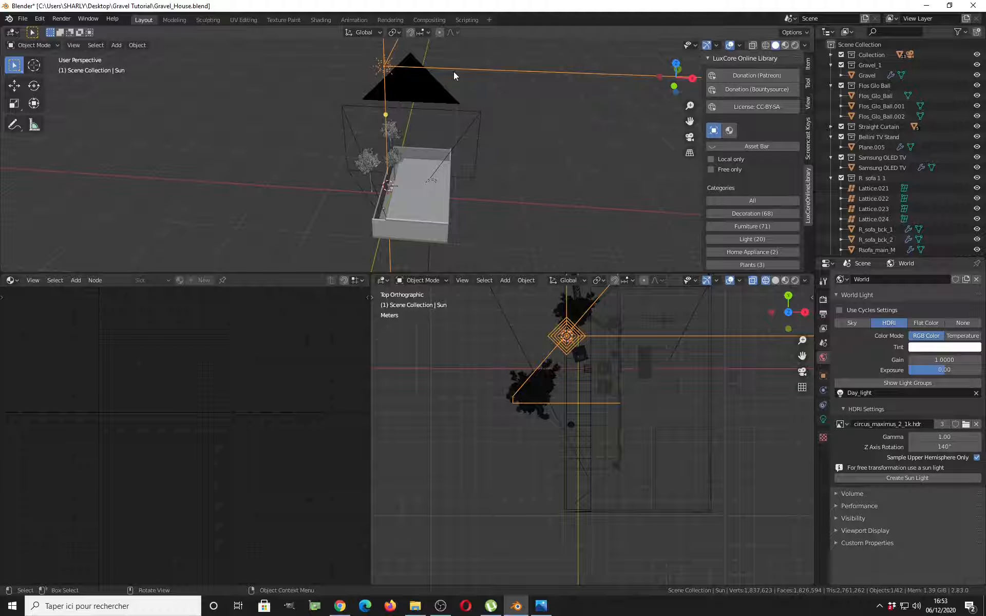
click(823, 419)
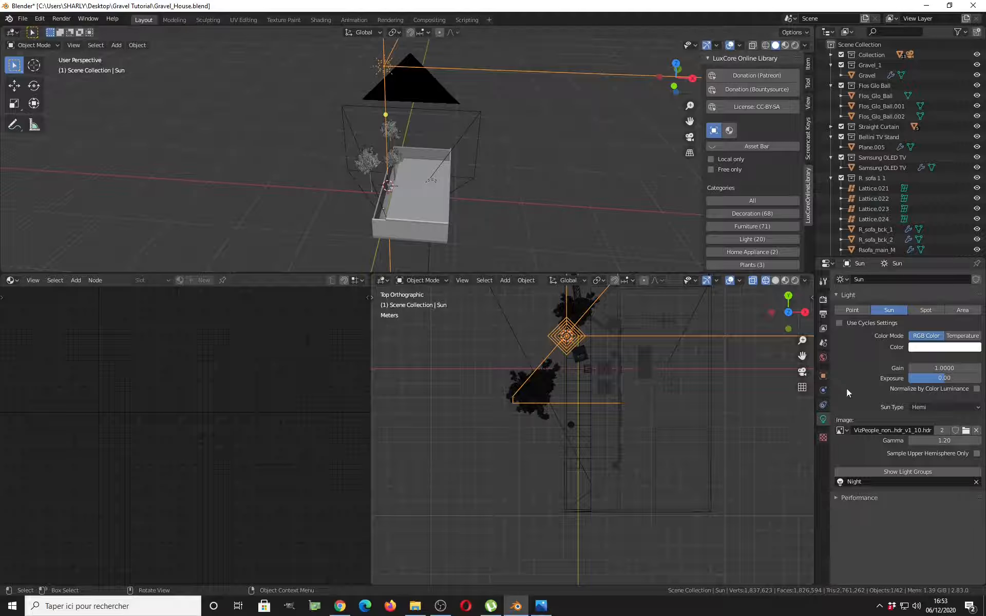
click(822, 357)
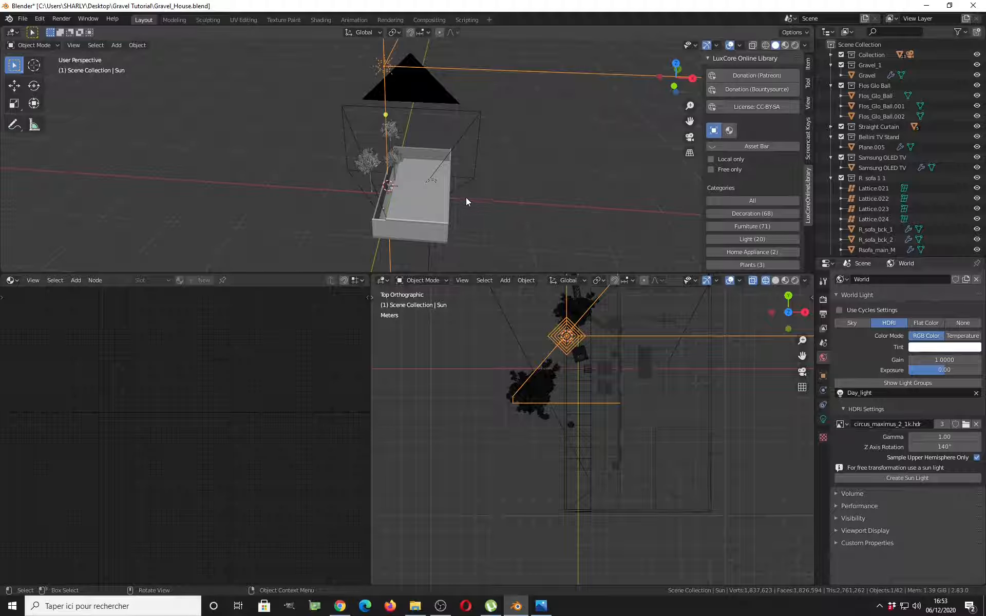
Select the glow ball lamp Flos_Glo_Ball.001 in the top view and open its Light_bulb material settings
scroll(568, 472, up, 8)
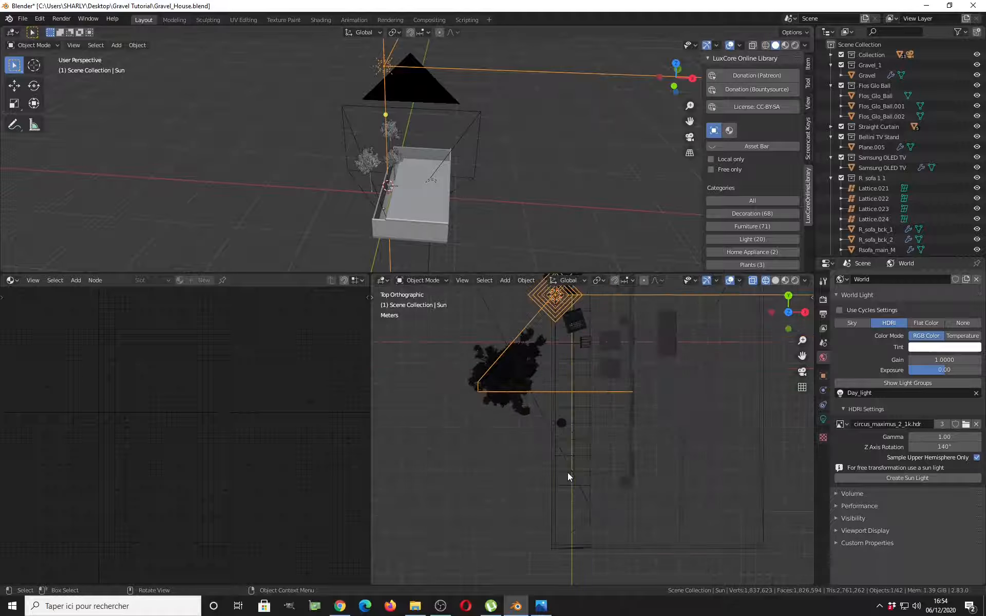
click(520, 406)
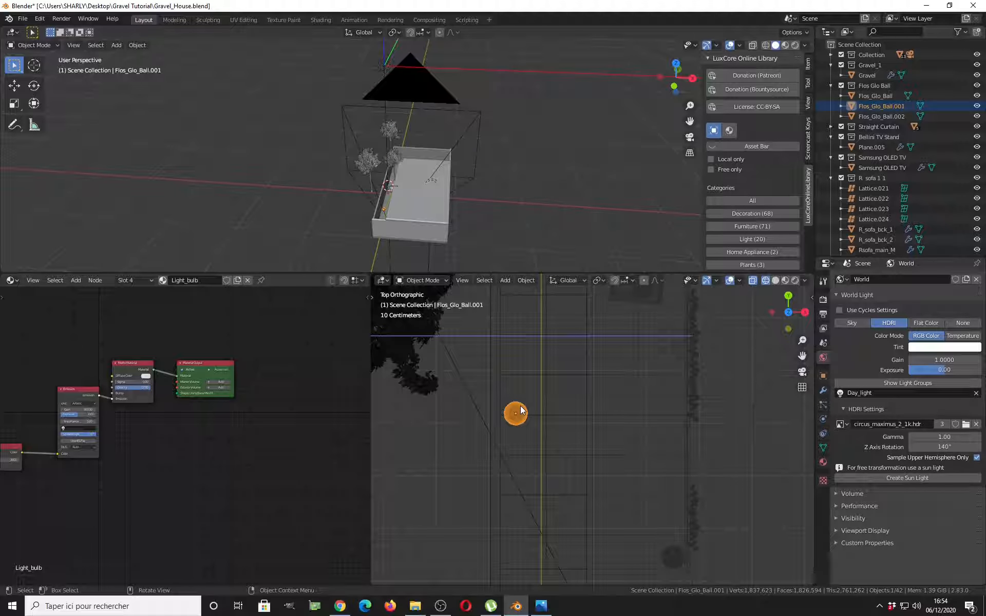
scroll(510, 421, up, 3)
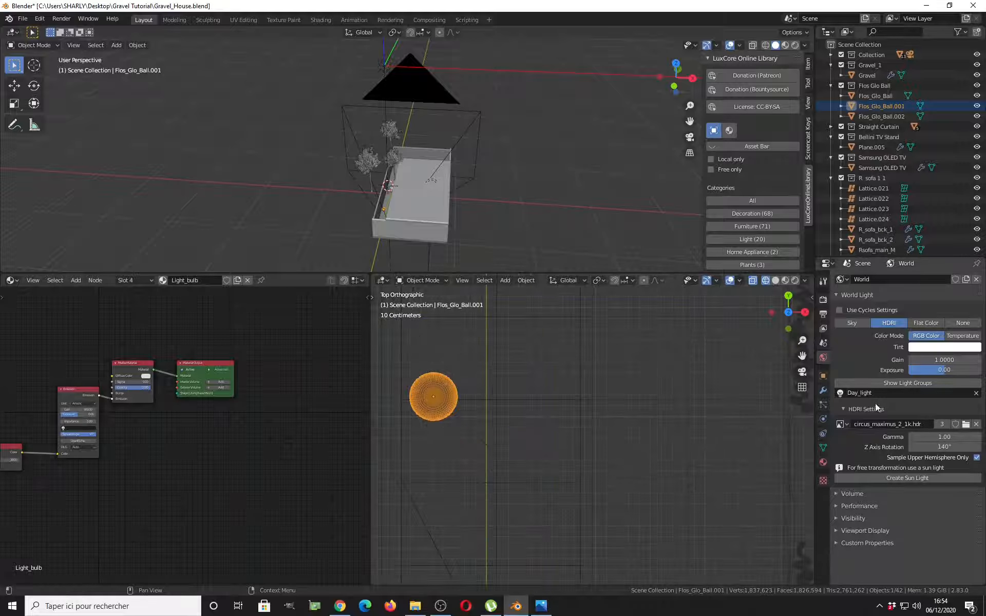
click(822, 462)
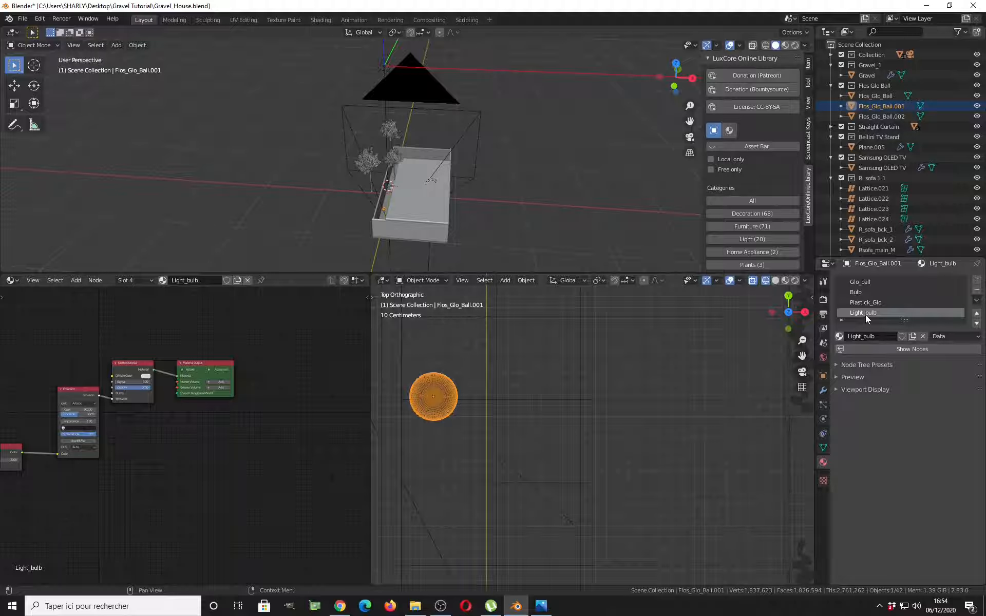
click(843, 378)
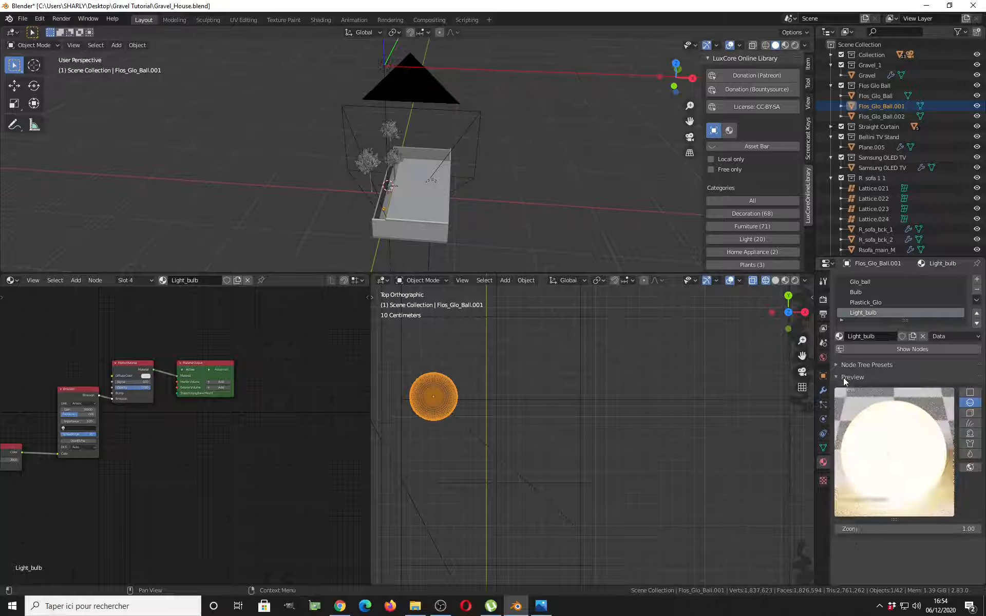
click(859, 379)
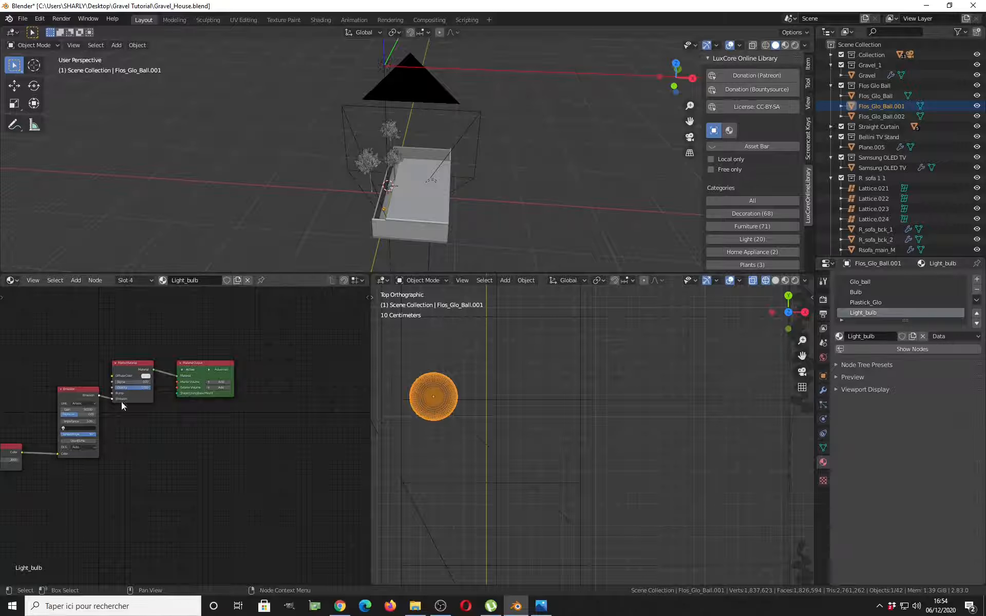
Assign the Emission node of the Light_bulb material to the Glob_light light group
middle_drag(121, 402, 276, 381)
scroll(200, 412, up, 5)
middle_drag(200, 411, 129, 445)
scroll(167, 443, up, 3)
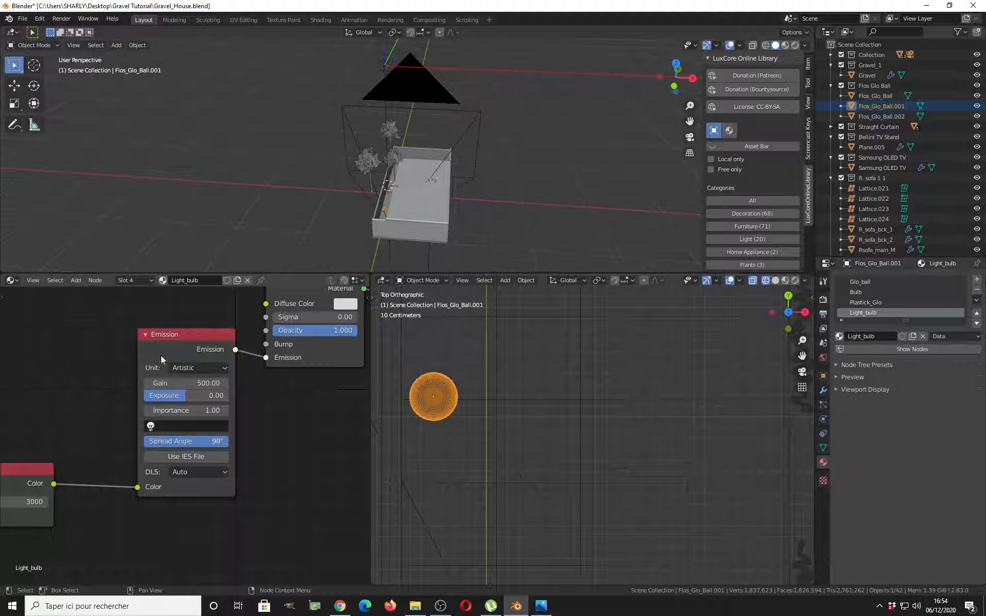
middle_drag(168, 351, 167, 379)
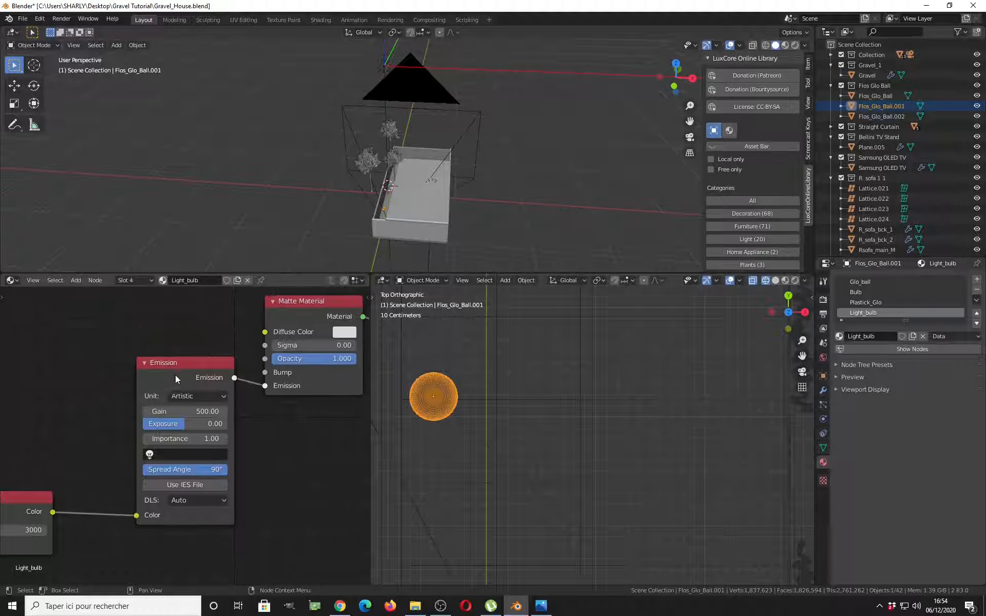
click(153, 454)
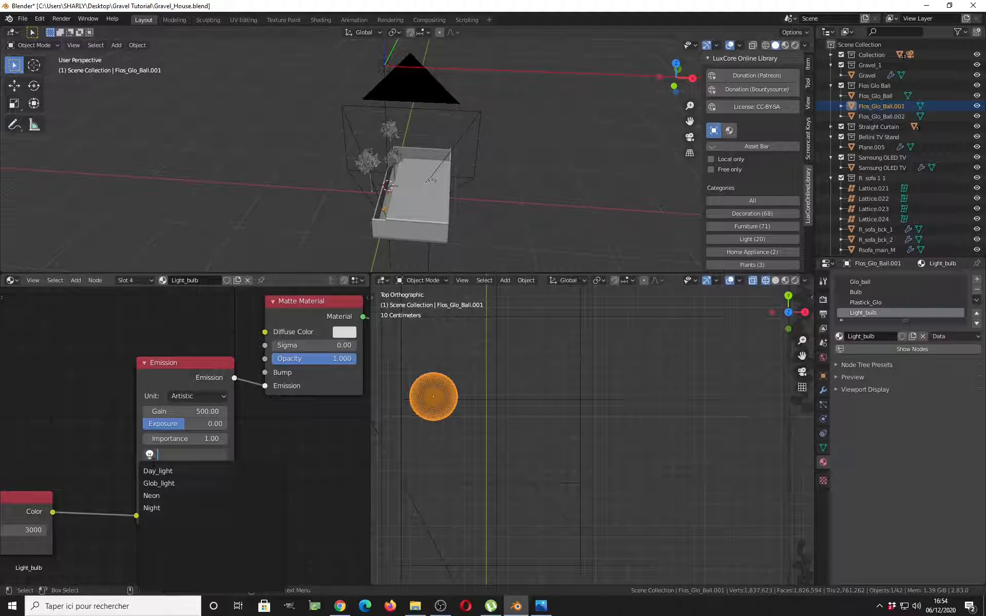
click(171, 484)
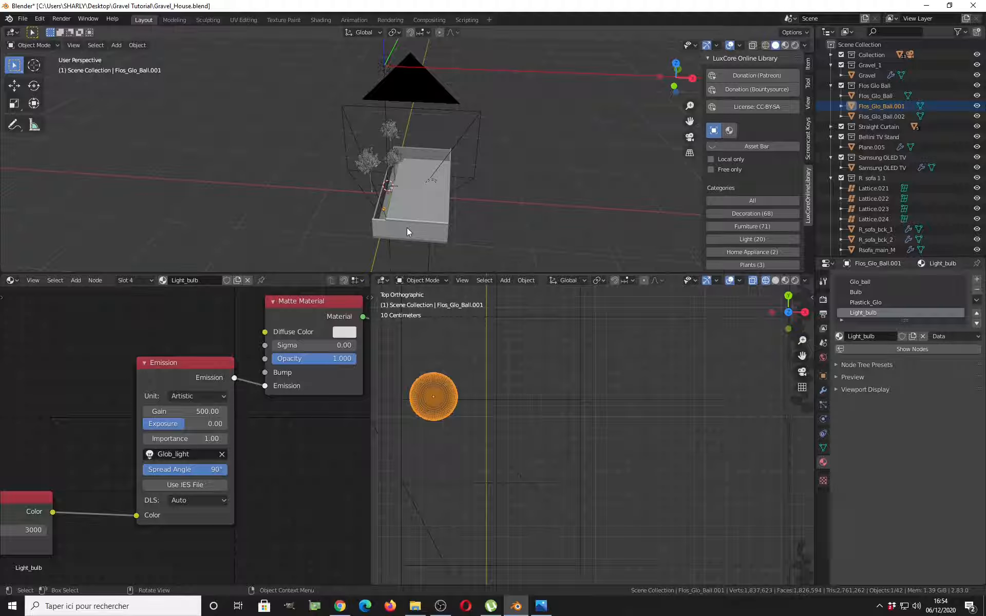
Replace the material node editor with an Image Editor showing the render result and widen that area
click(12, 280)
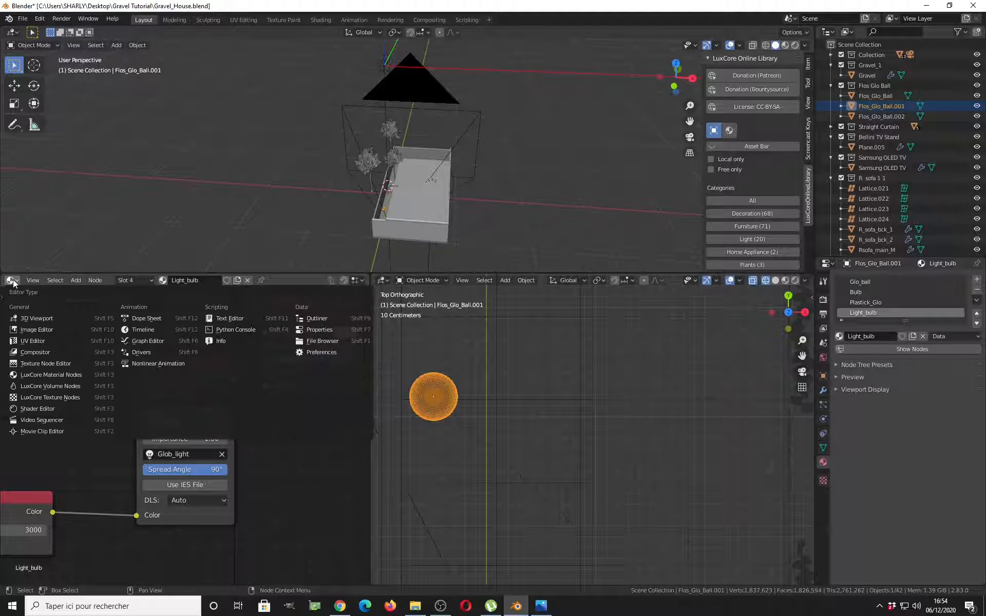
click(32, 330)
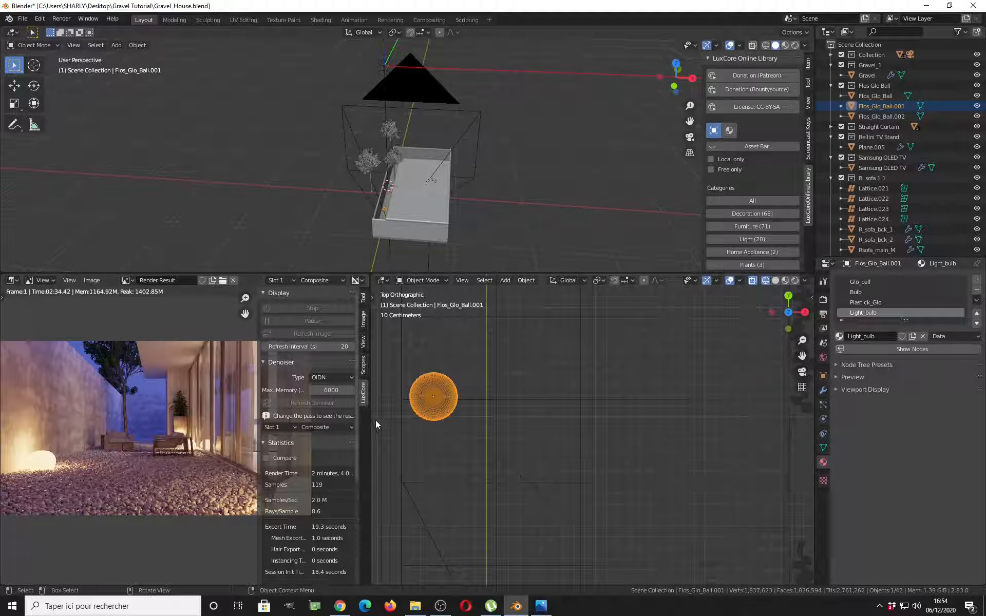
drag(371, 419, 617, 419)
scroll(455, 386, up, 1)
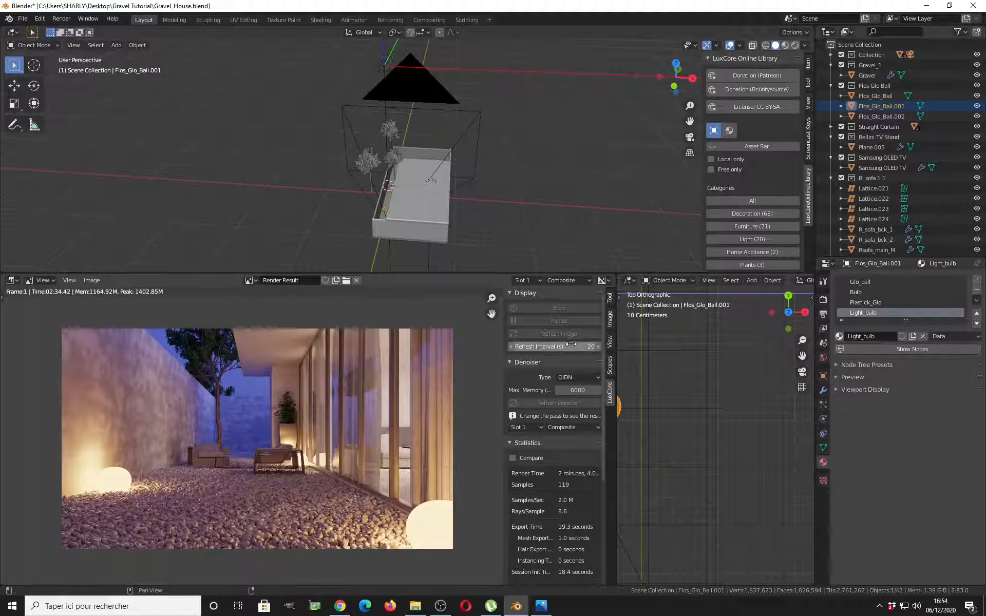
Set the LuxCore render refresh interval to 5 seconds
click(554, 347)
text(5)
key(Return)
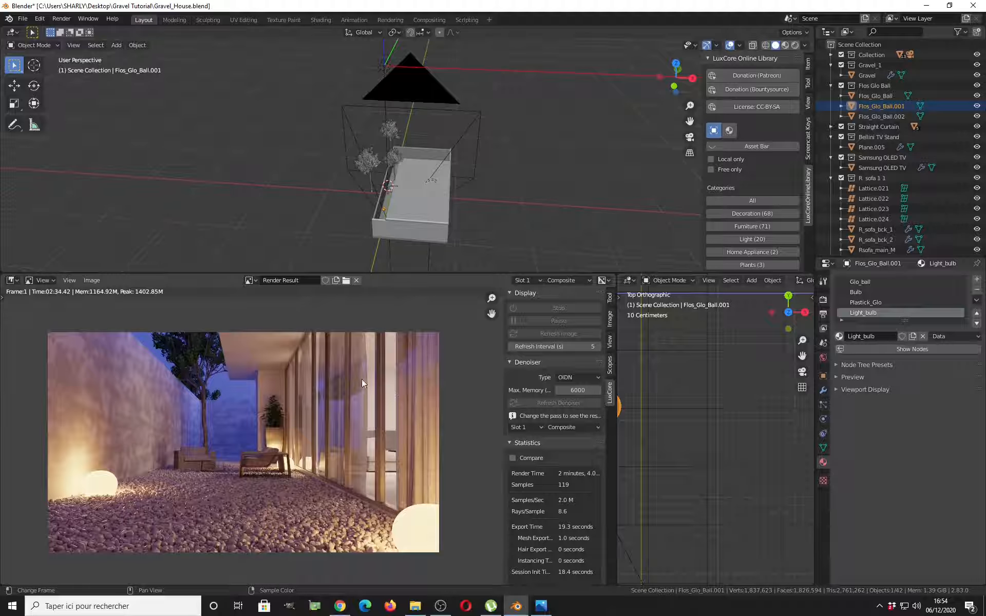
Save the file, render the scene, and stop the render after it has gathered some samples
key(ctrl+s)
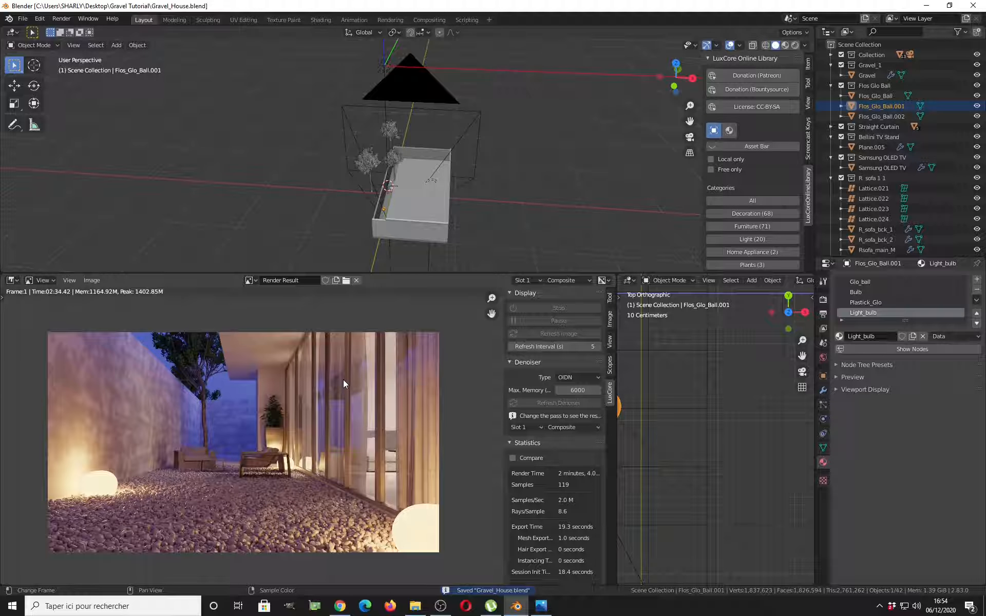
key(F12)
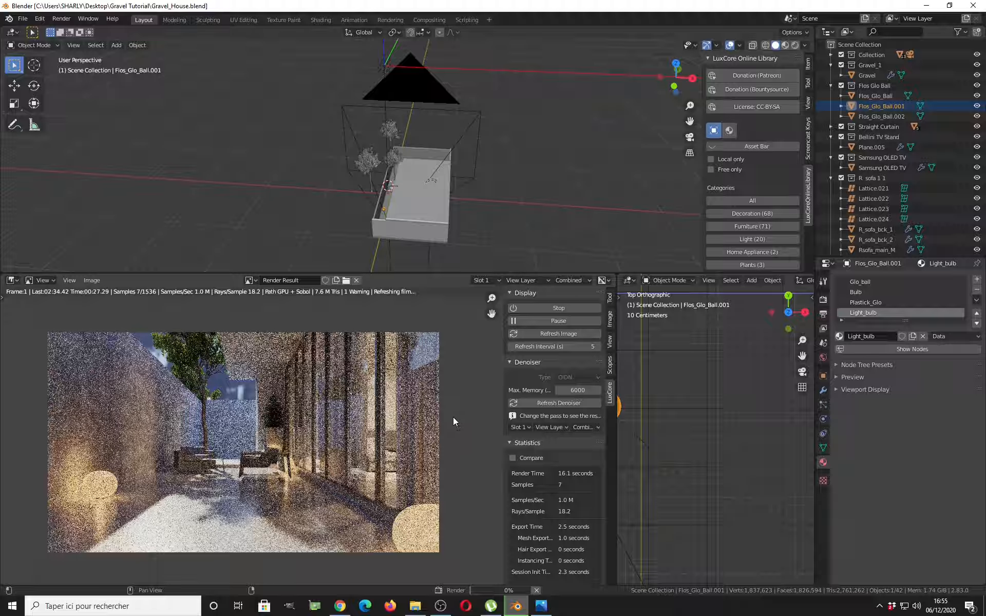
key(Escape)
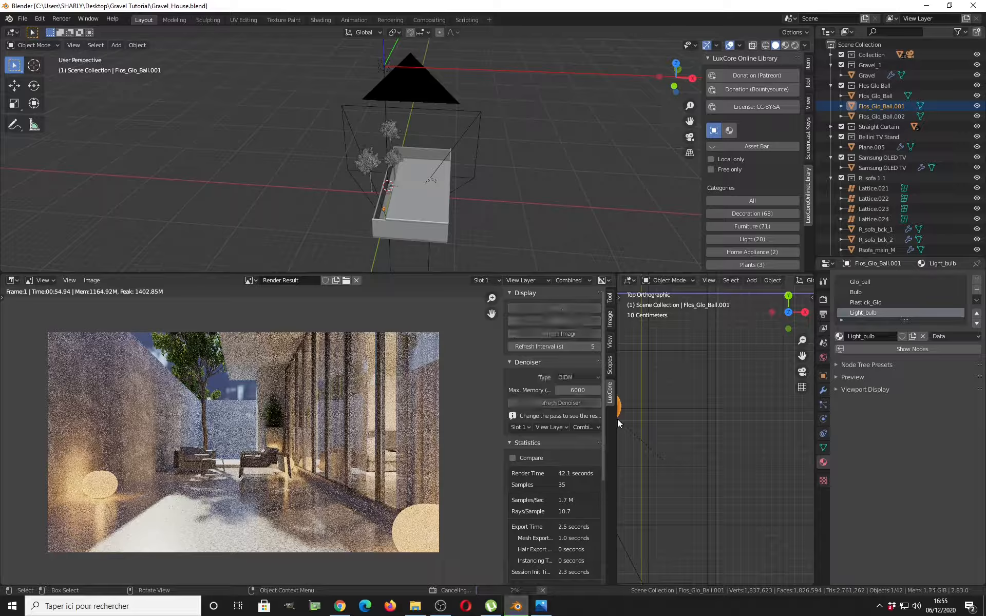
Narrow the Image Editor and turn the top orthographic view into the Compositor
drag(616, 419, 405, 419)
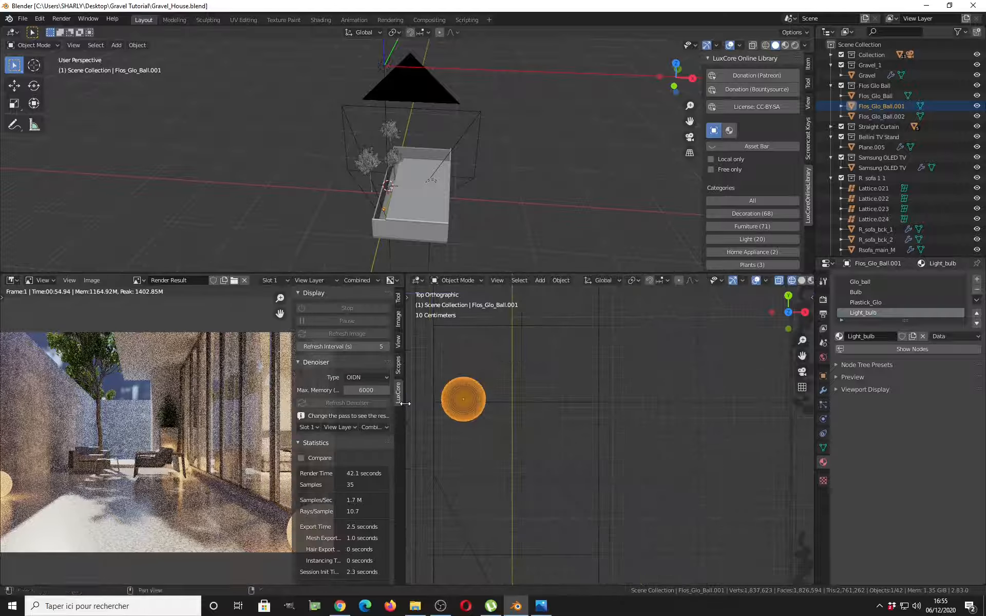
click(416, 280)
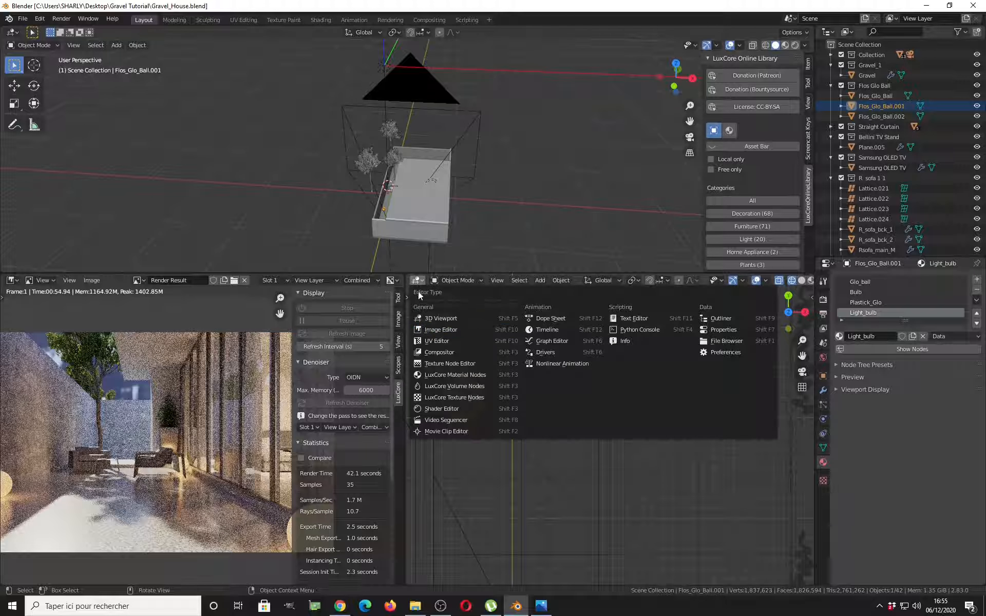
click(444, 353)
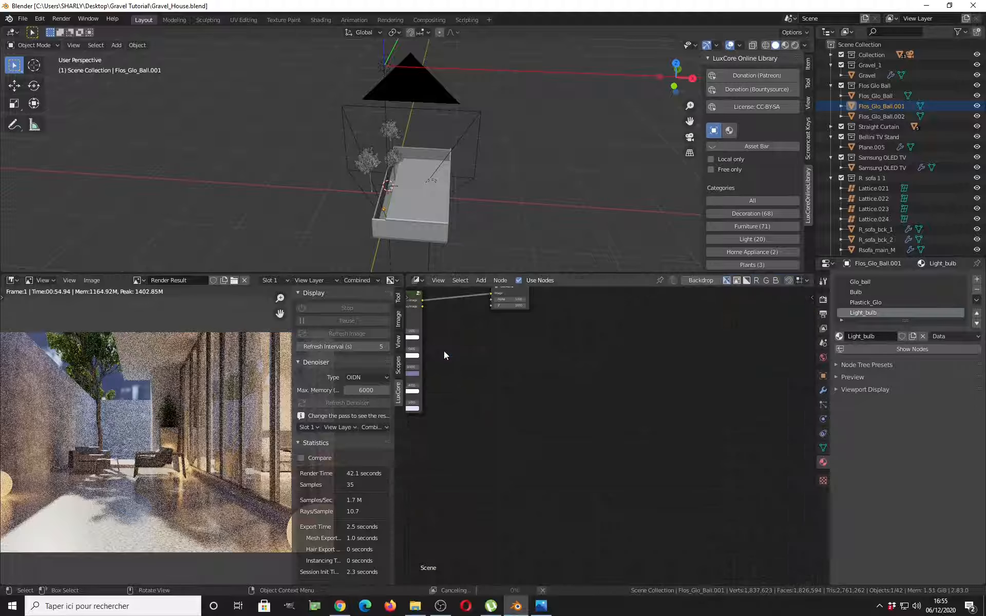
Move the Render Layers node further away from the Light Group Mixer and frame both nodes to compare their light groups
scroll(484, 382, down, 9)
middle_drag(599, 397, 654, 433)
scroll(608, 429, up, 5)
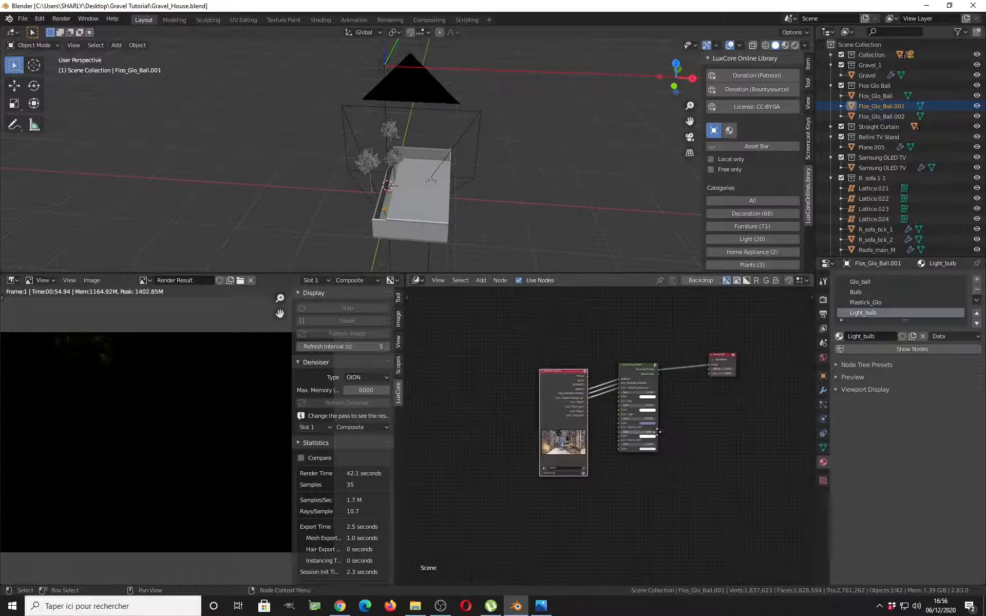
scroll(560, 408, up, 2)
drag(548, 347, 522, 338)
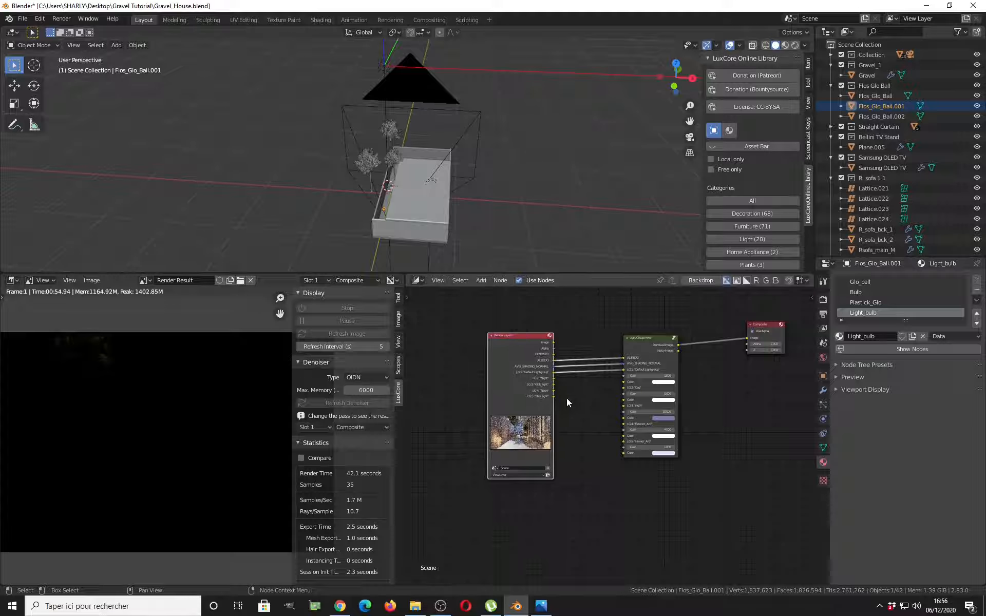
scroll(567, 403, up, 2)
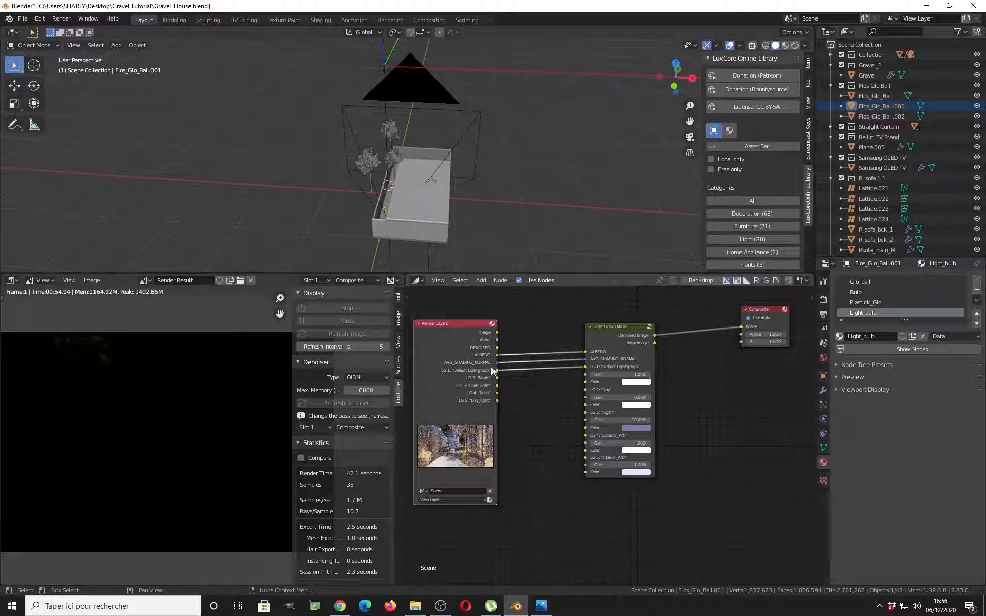
scroll(472, 392, up, 1)
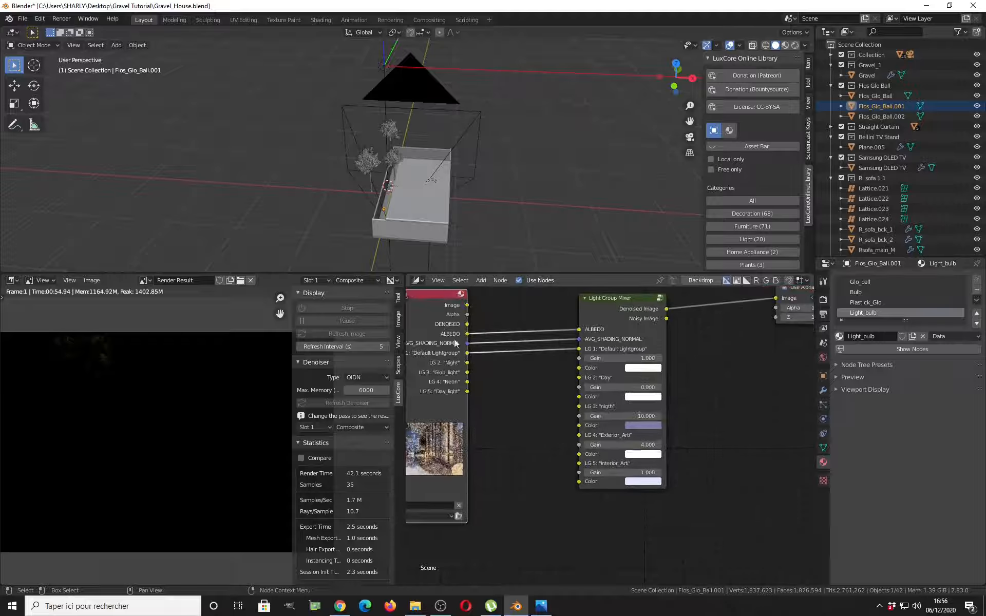
middle_drag(461, 382, 509, 407)
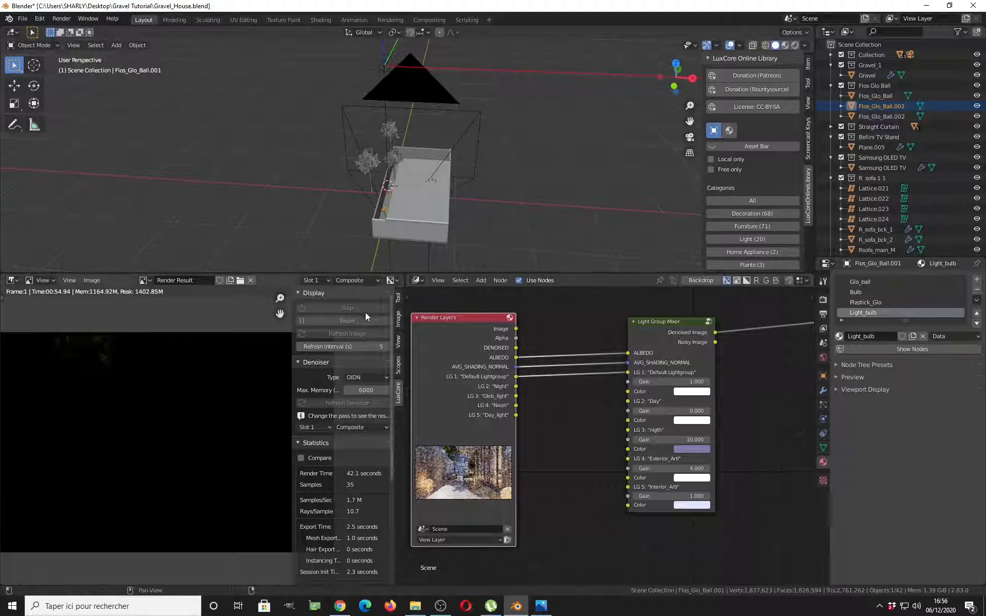
Update the light group nodes from the scene's LuxCore light groups so Night, Glob_light, Neon and Day_light connect to the mixer
click(351, 279)
click(349, 318)
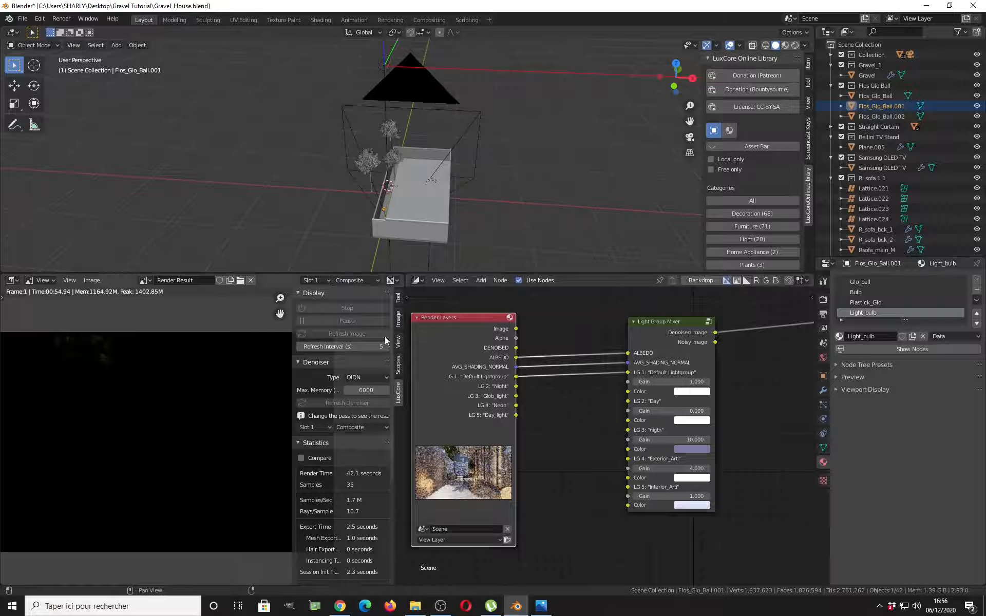
scroll(704, 410, down, 1)
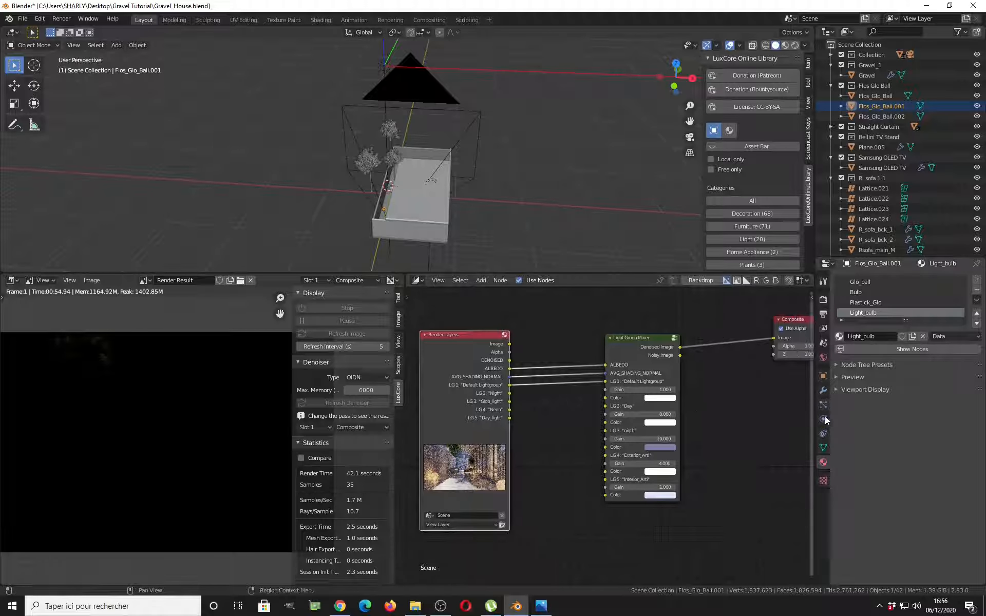
click(823, 342)
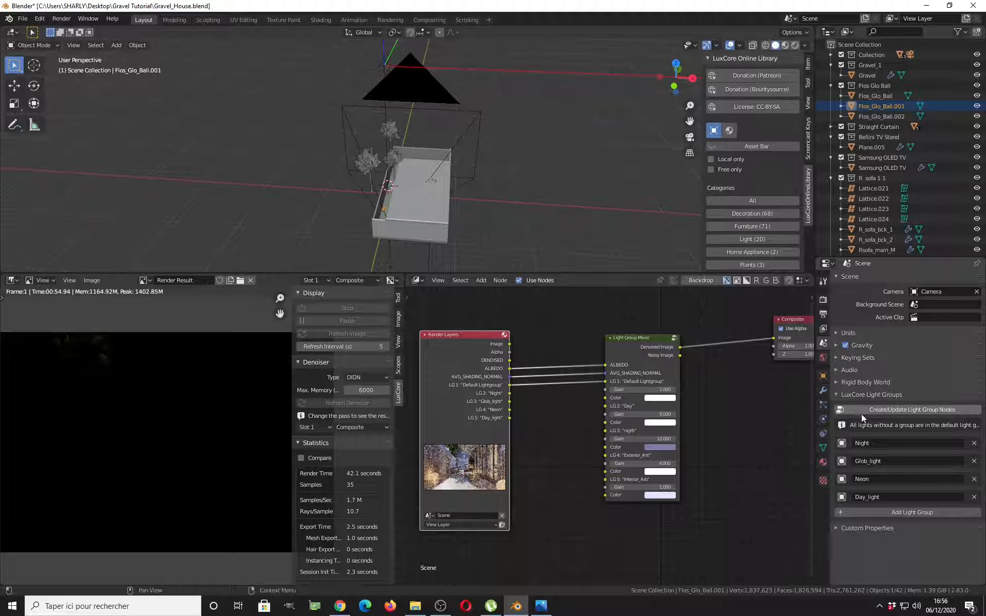
click(888, 410)
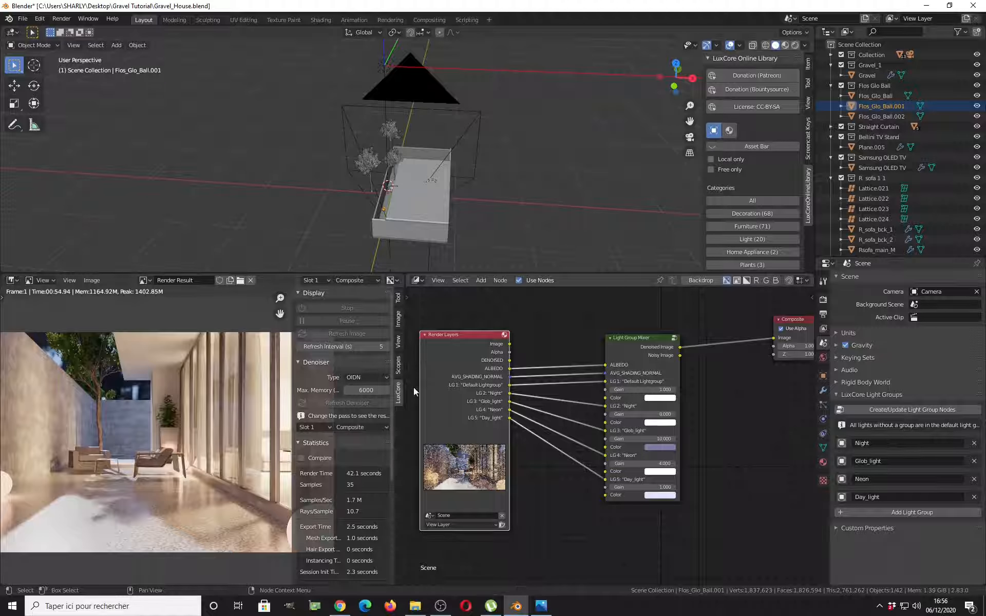
Inspect the composite render, then set the Day_light gain to 0 in the Light Group Mixer and view the effect
middle_drag(415, 396, 457, 390)
scroll(83, 515, up, 3)
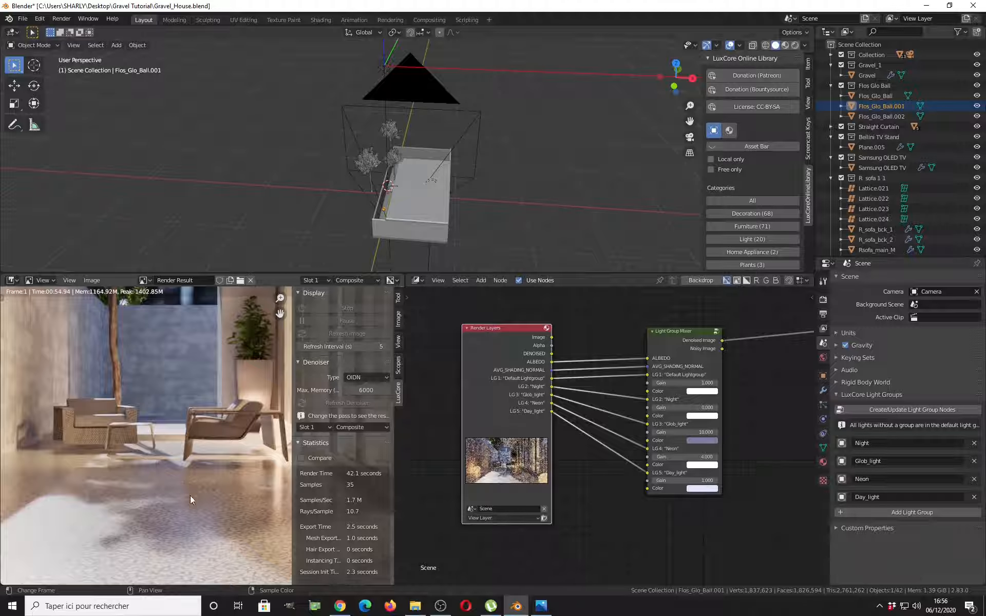
scroll(175, 473, down, 3)
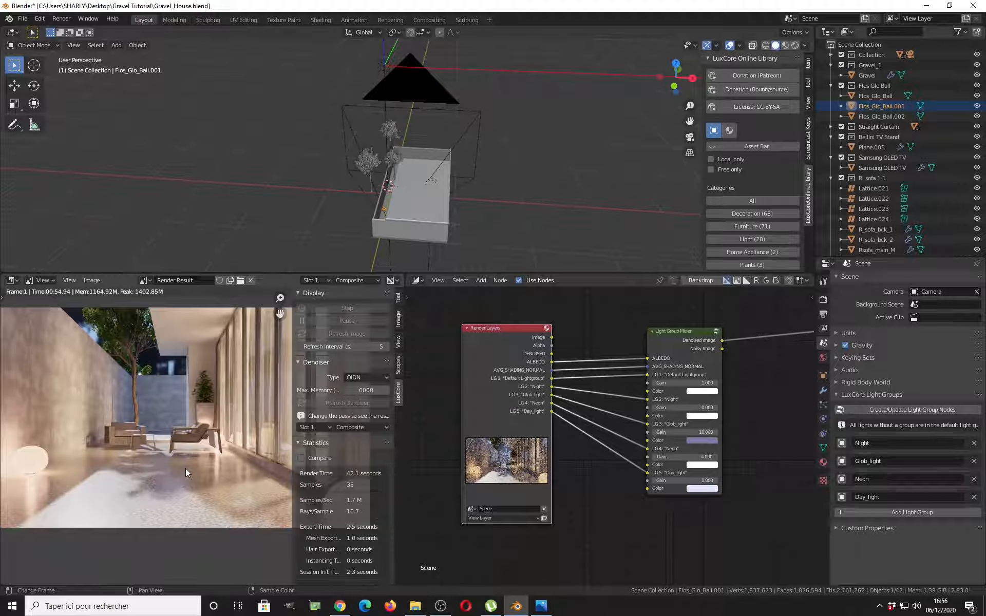
middle_drag(558, 433, 538, 439)
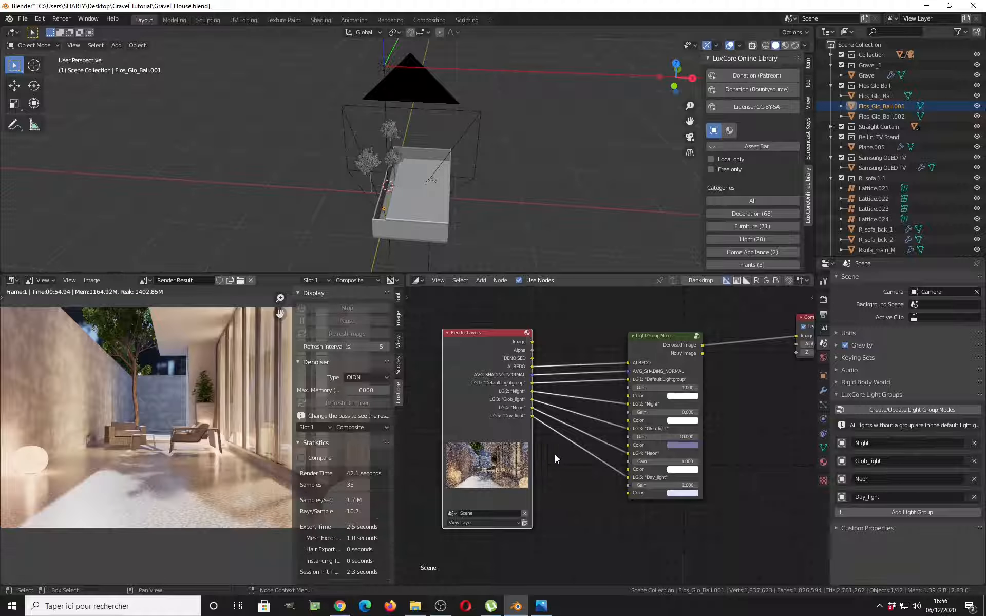
scroll(637, 447, up, 2)
scroll(633, 447, up, 1)
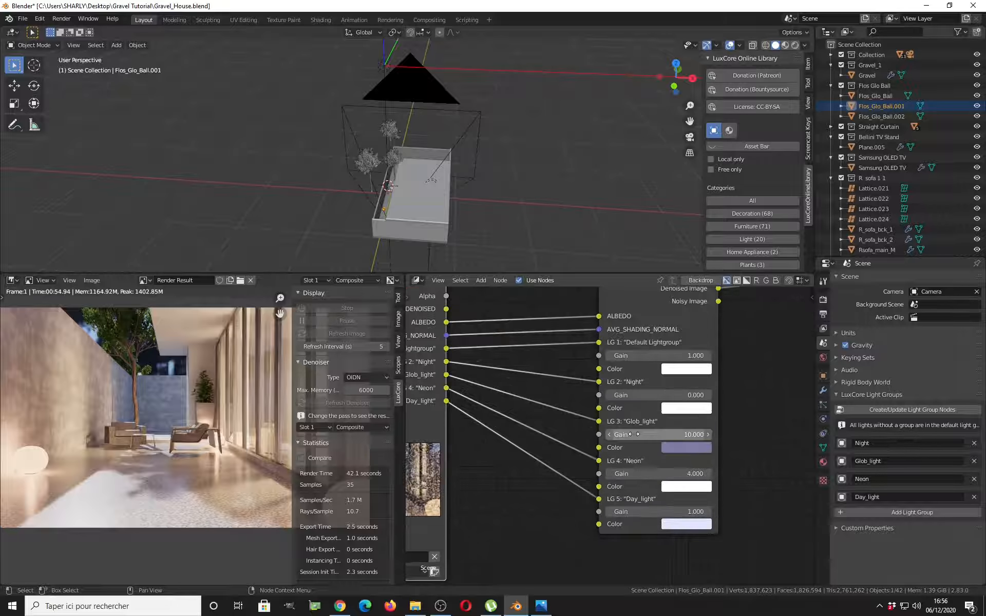
mouse_move(658, 512)
mouse_down()
mouse_move(616, 512)
mouse_move(659, 512)
mouse_up()
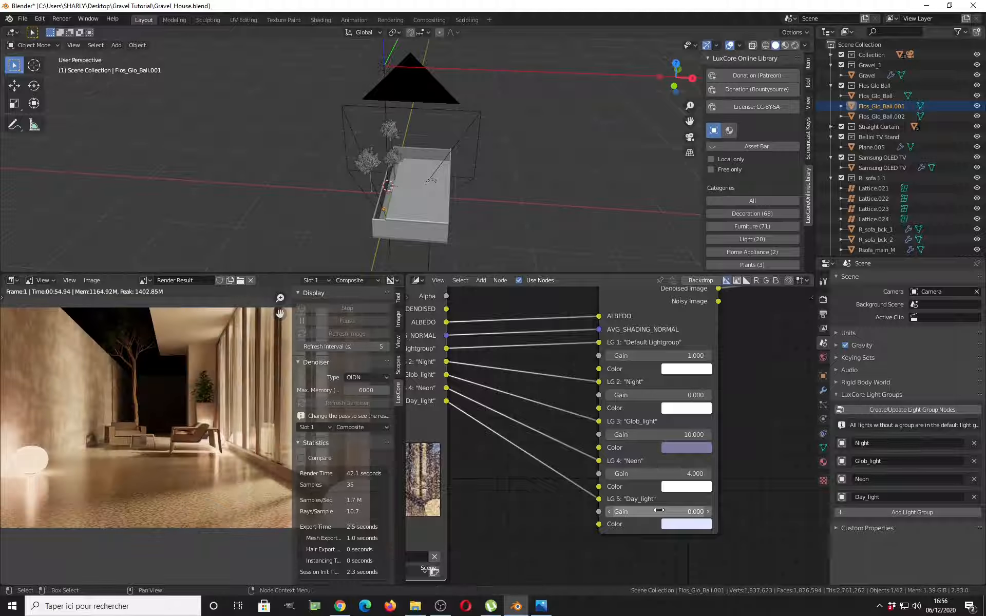
middle_drag(139, 474, 183, 493)
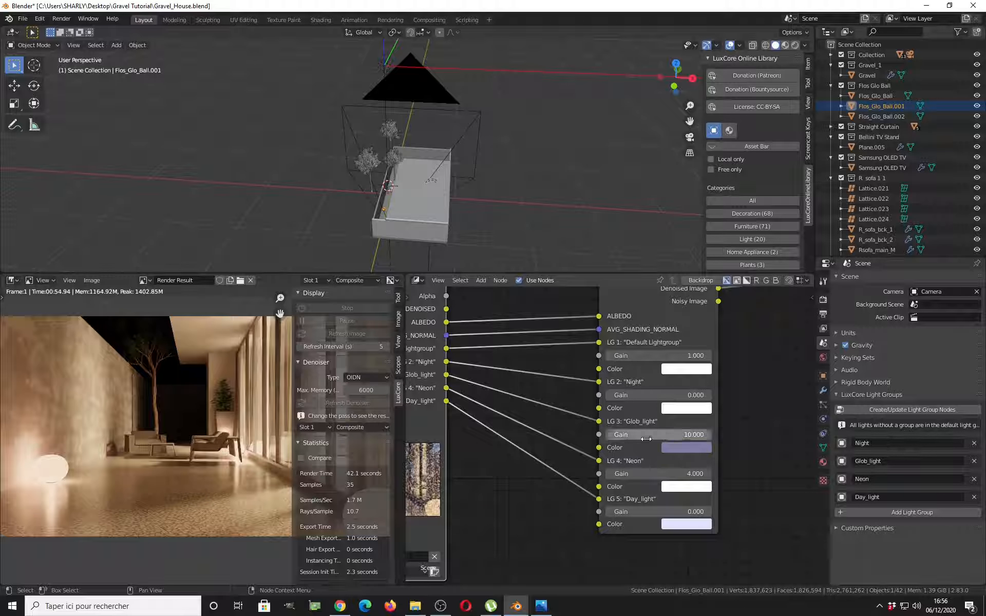
Try Night gains of 1 and 2 in the Light Group Mixer, and settle on 2.5
click(649, 395)
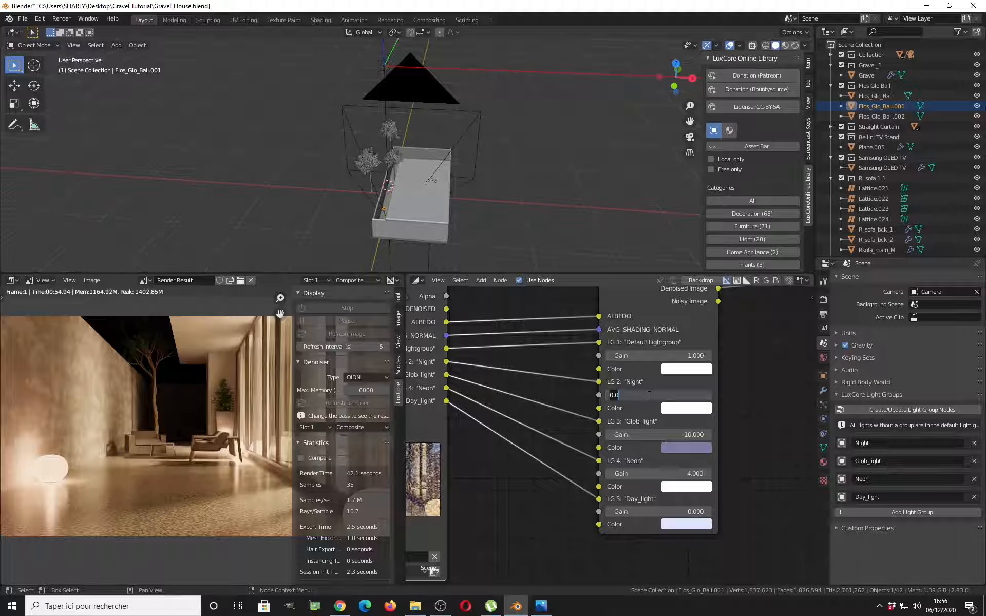
text(1)
key(Return)
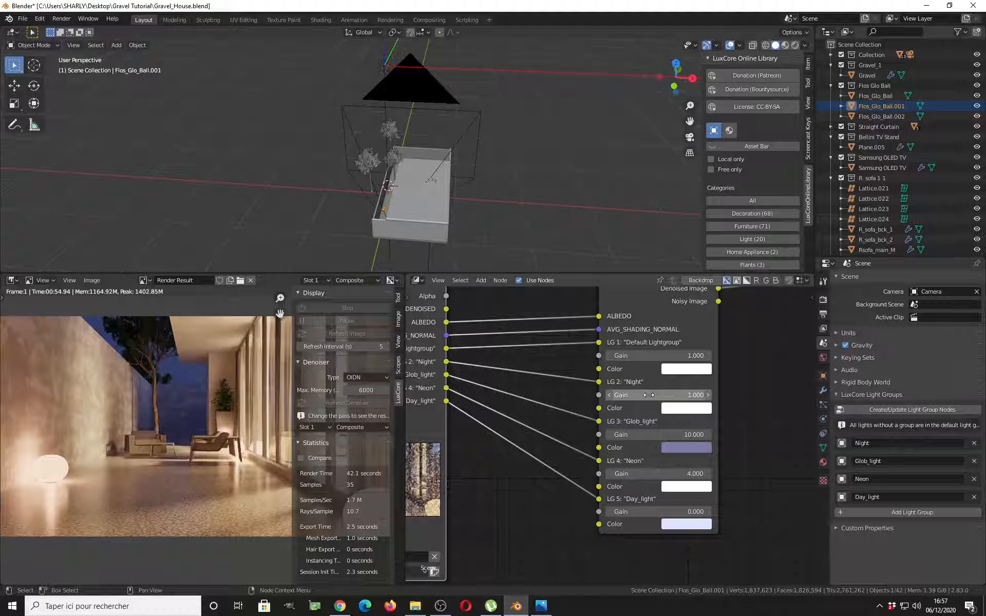
click(649, 395)
text(2)
key(Return)
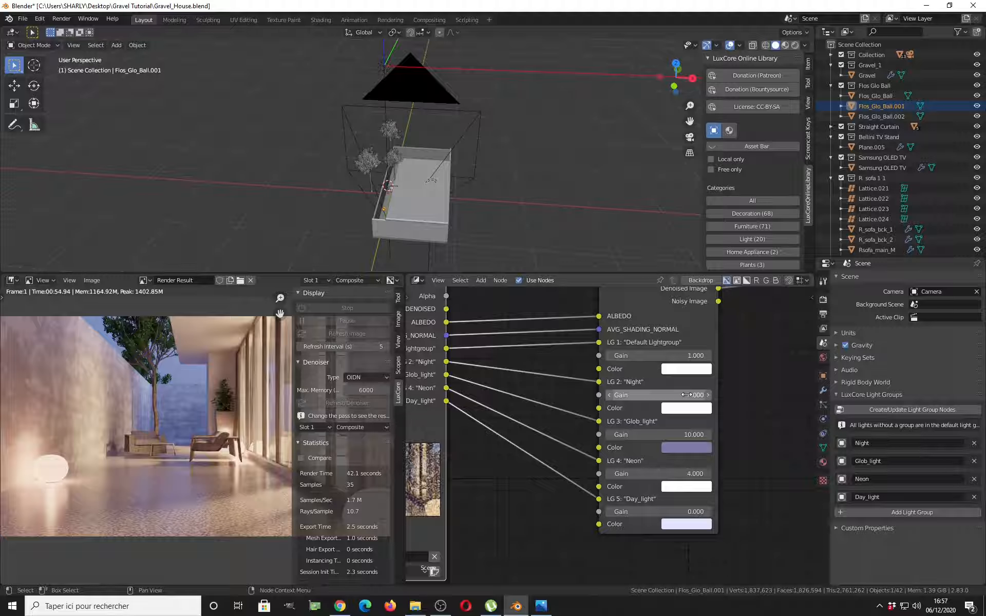
click(686, 395)
text(2.5)
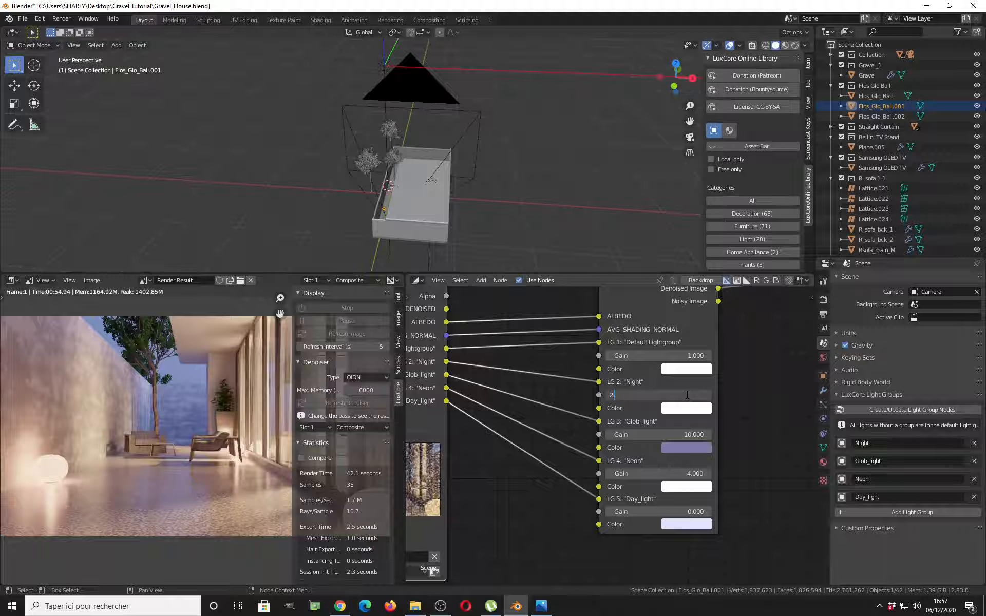
key(Return)
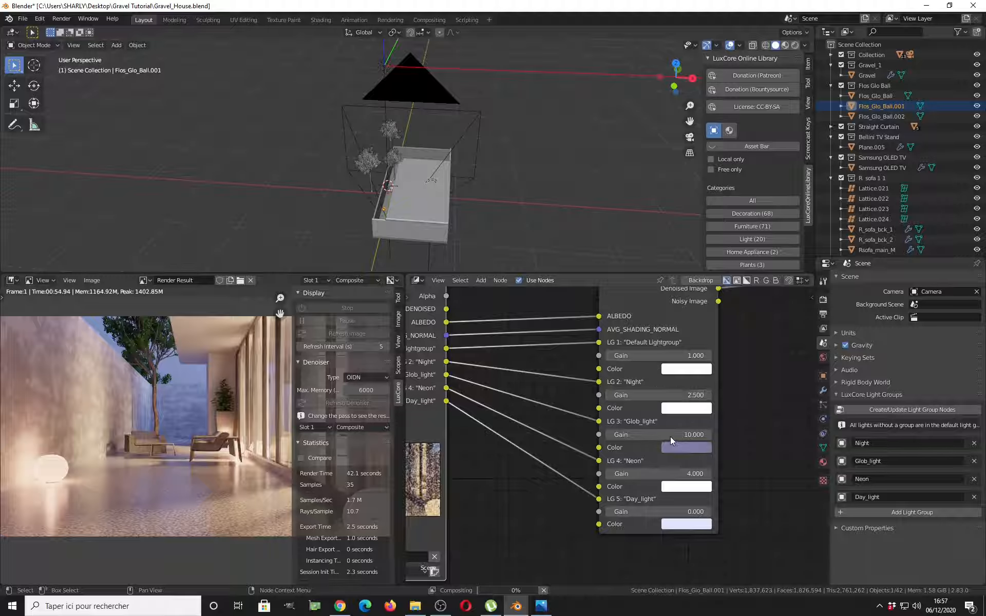
Tint the Night light group pale blue, then hide the Image Editor sidebar and fit the whole render in view
click(687, 409)
drag(716, 279, 720, 274)
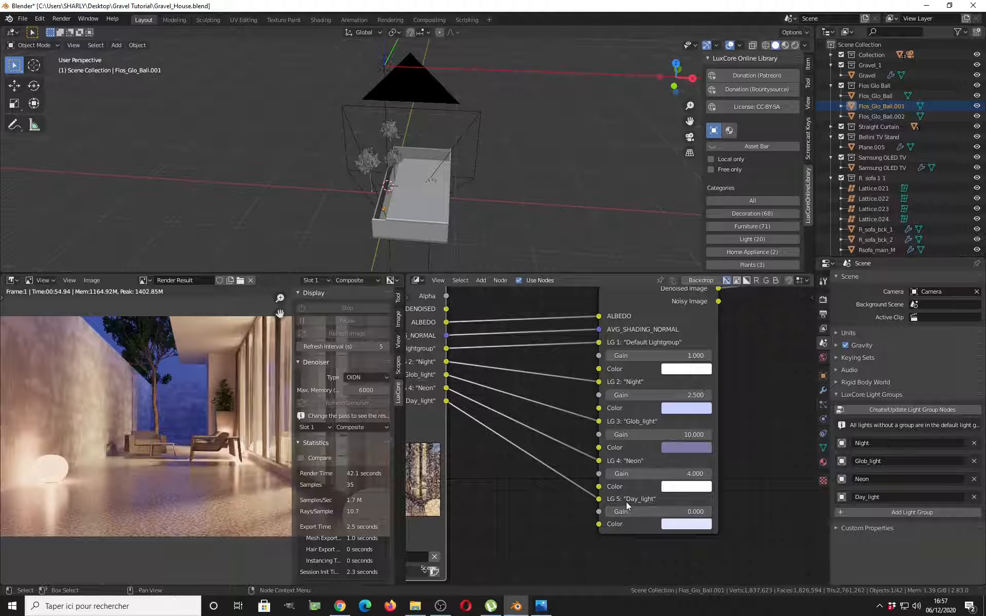
scroll(226, 418, down, 2)
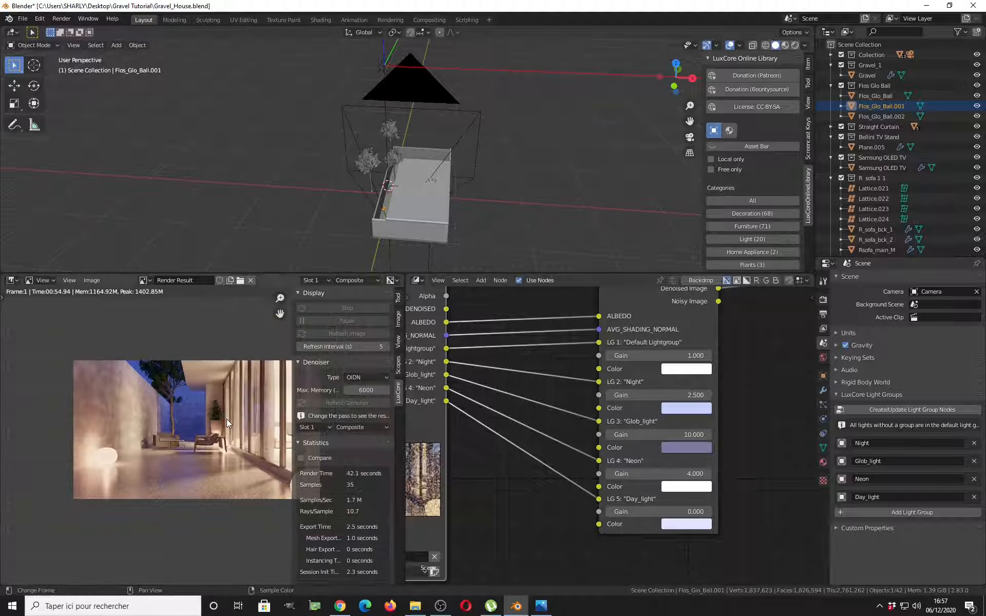
key(n)
middle_drag(261, 425, 257, 436)
scroll(258, 436, up, 3)
scroll(261, 437, down, 2)
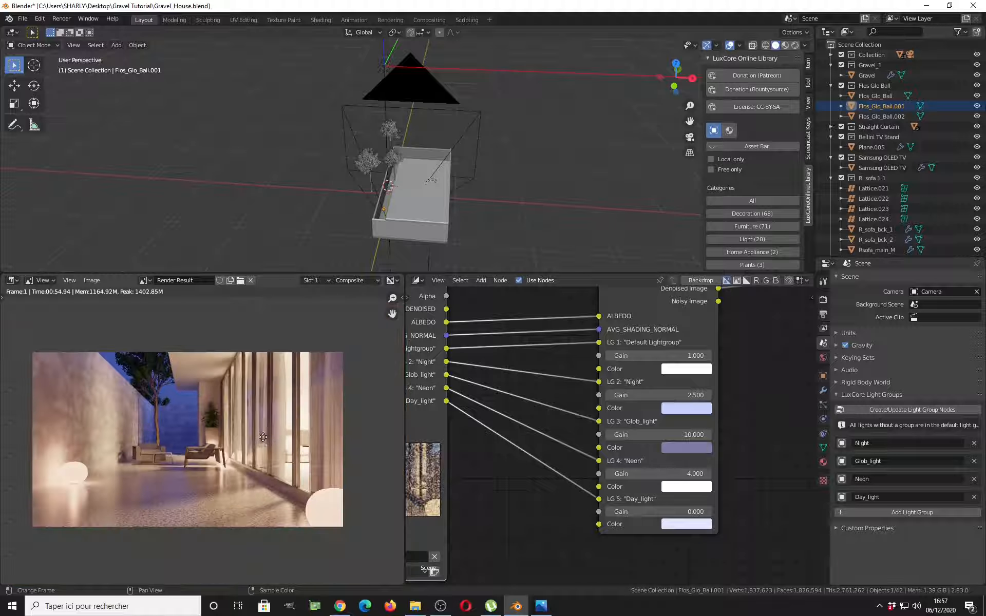
Lower the Neon gain in the Light Group Mixer to 2, and reduce it further to 1
click(652, 473)
text(2)
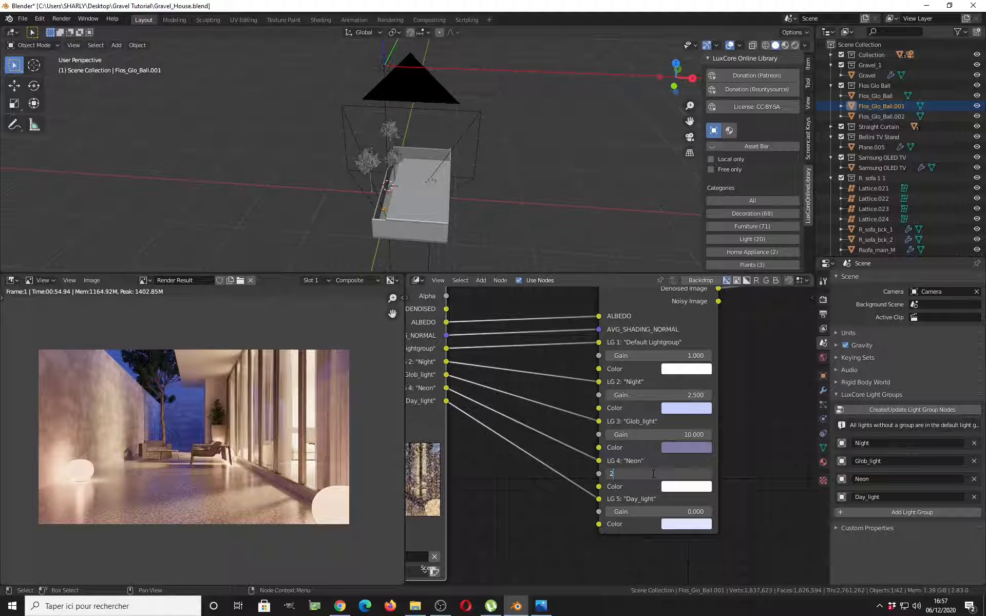
key(Return)
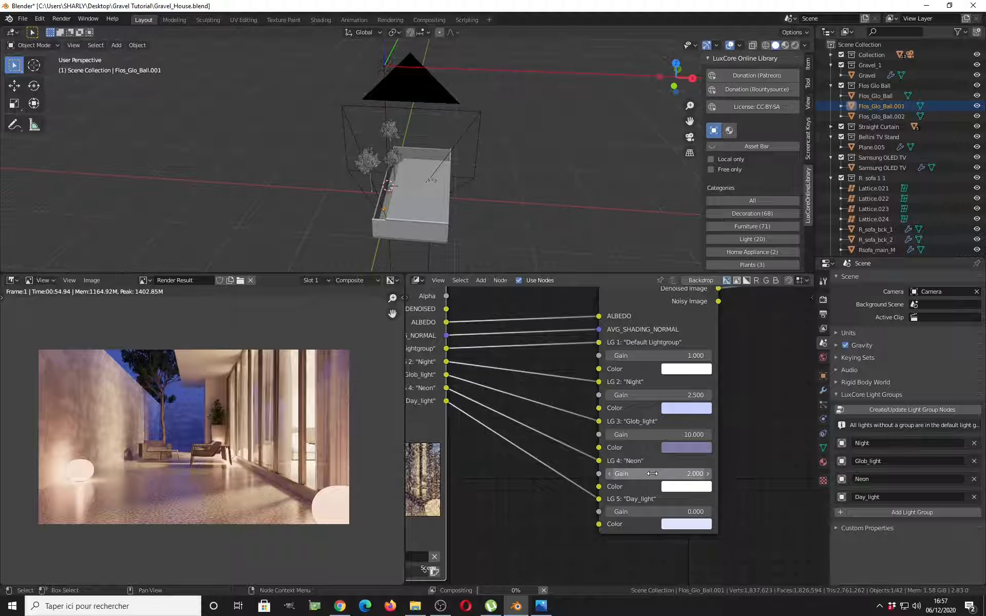
click(652, 474)
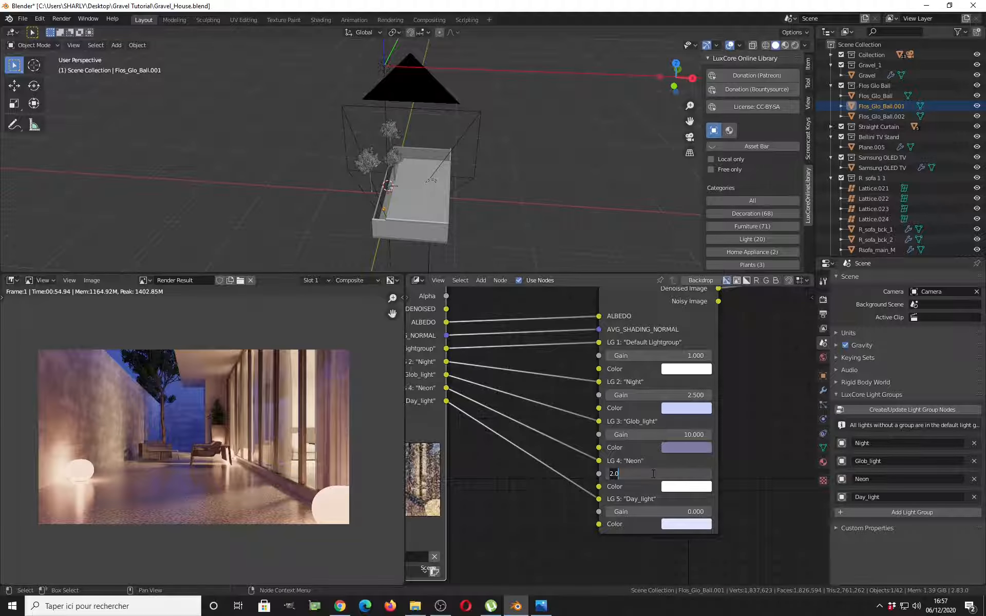
text(1)
key(Return)
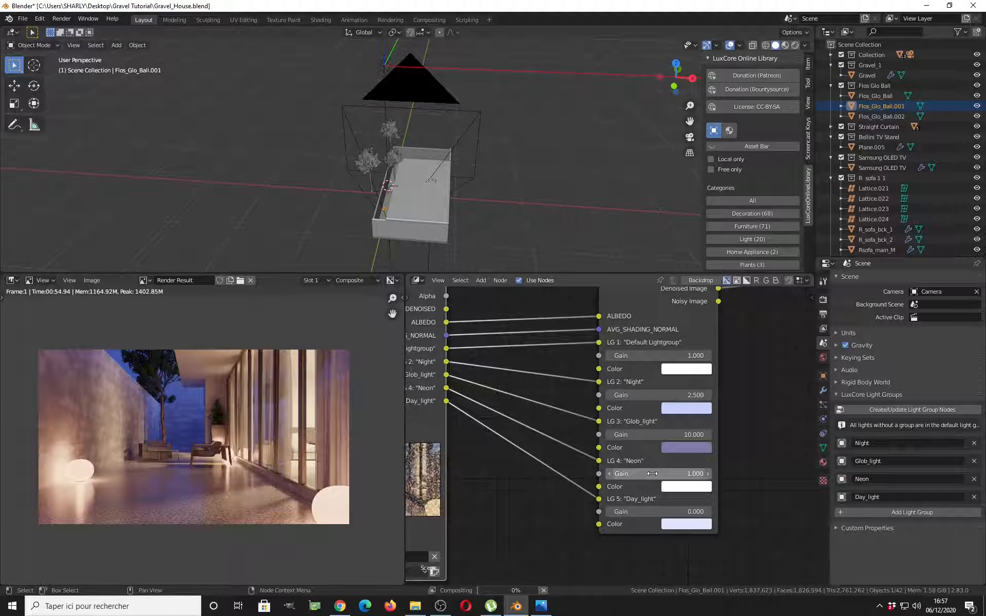
Try a Glob_light gain of 2 in the Light Group Mixer, and settle on 5
click(651, 435)
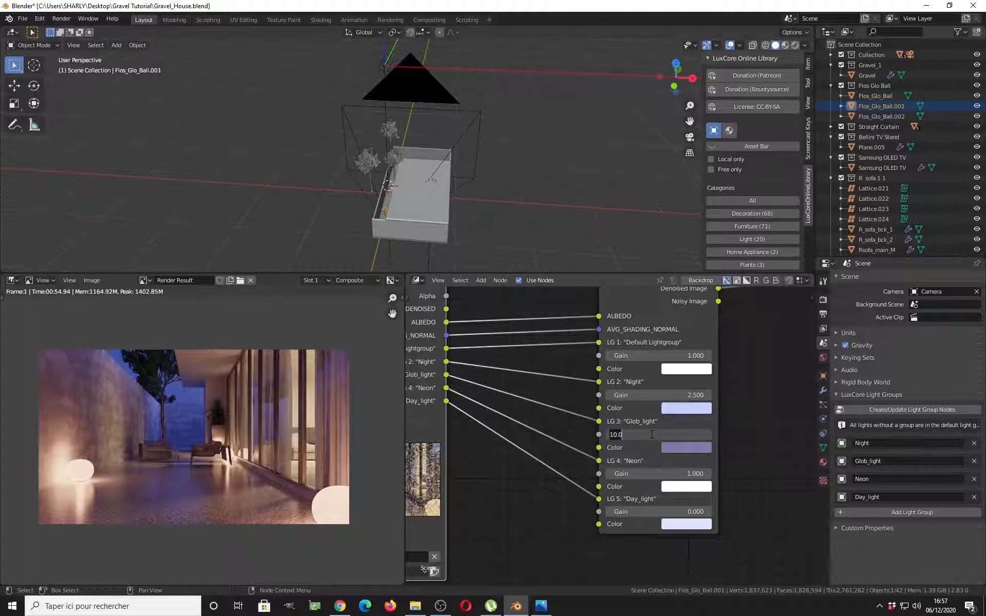
text(2)
key(Return)
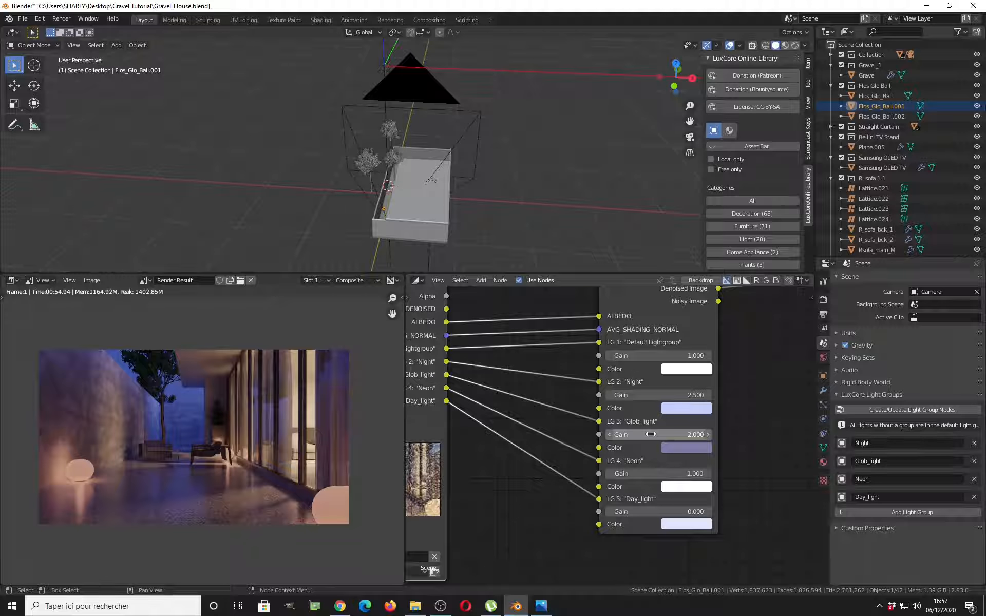
click(651, 435)
text(5)
key(Return)
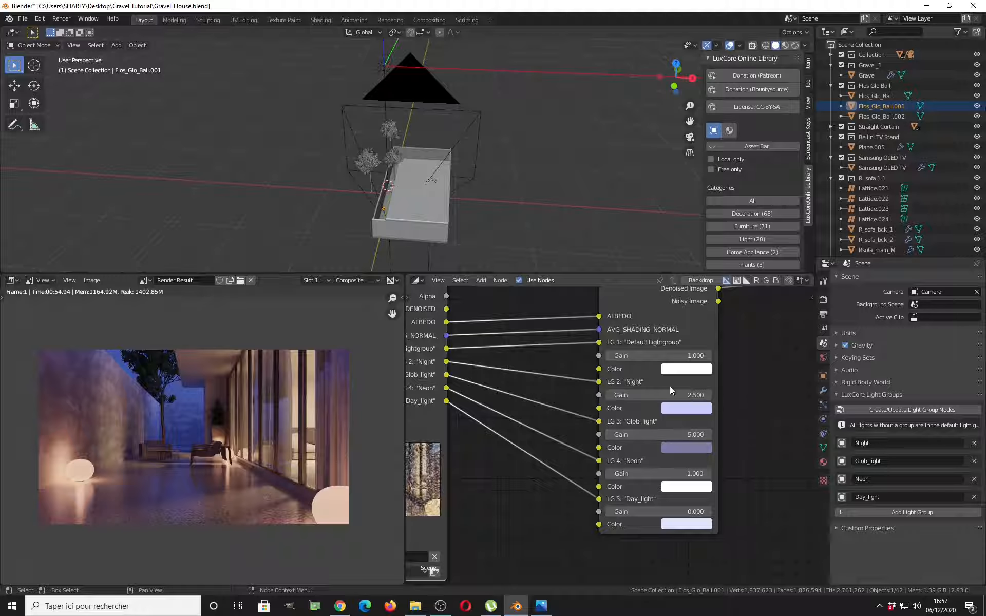
Bring the Day_light group back into the mix with a gain of 1
click(667, 356)
click(777, 403)
click(663, 512)
text(0.0)
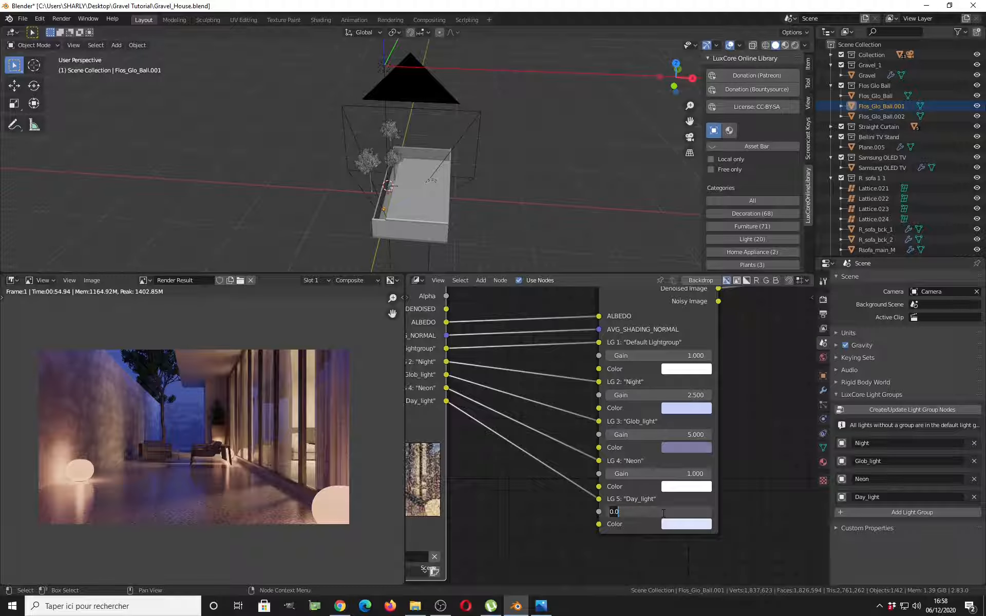
key(Return)
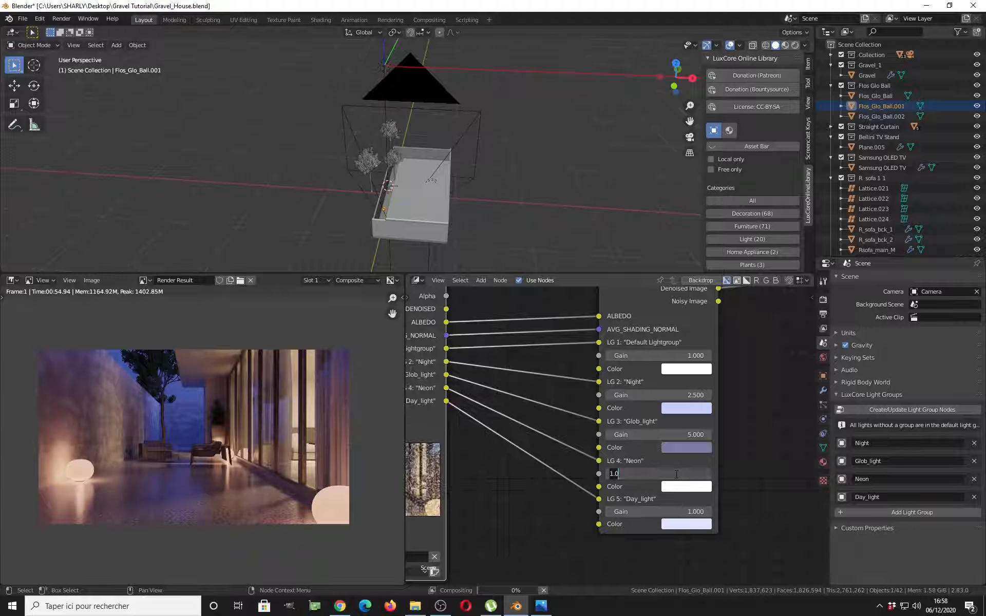
Turn off the Neon, Glob_light and Night groups by setting each gain to 0 in the Light Group Mixer
click(677, 473)
text(0.0)
key(Return)
click(668, 434)
text(5.00)
key(Return)
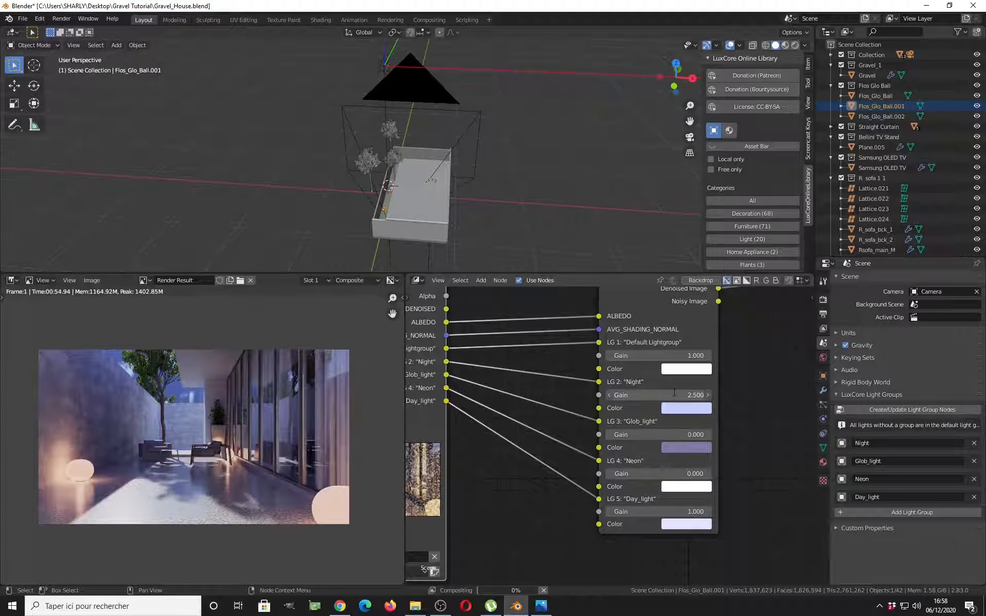
click(675, 393)
text(0)
key(Return)
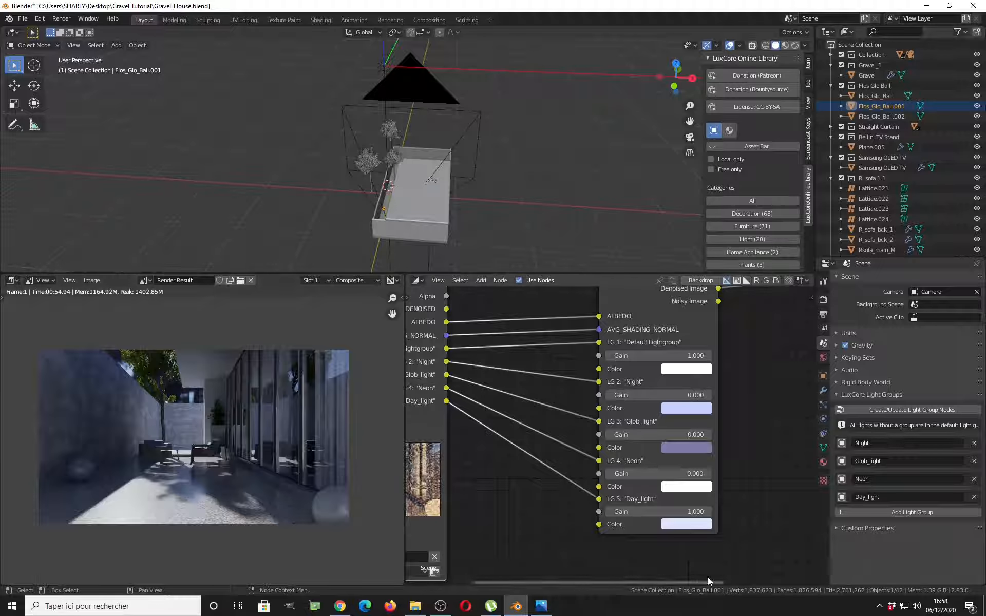
Raise the Day_light gain to 2.8 and inspect the daylight render up close and with the Image Editor maximized
drag(664, 513, 720, 511)
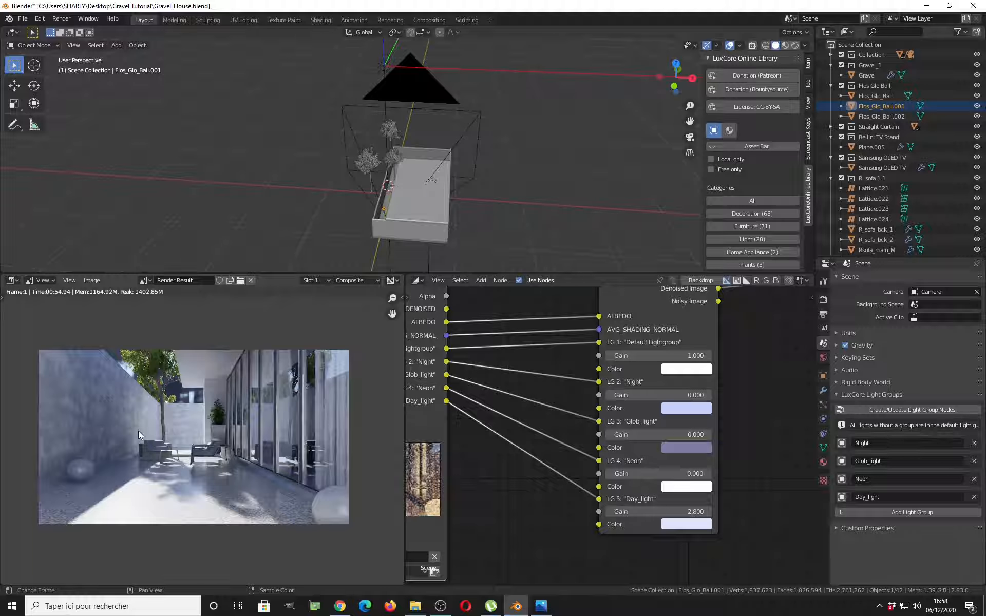
scroll(161, 423, up, 1)
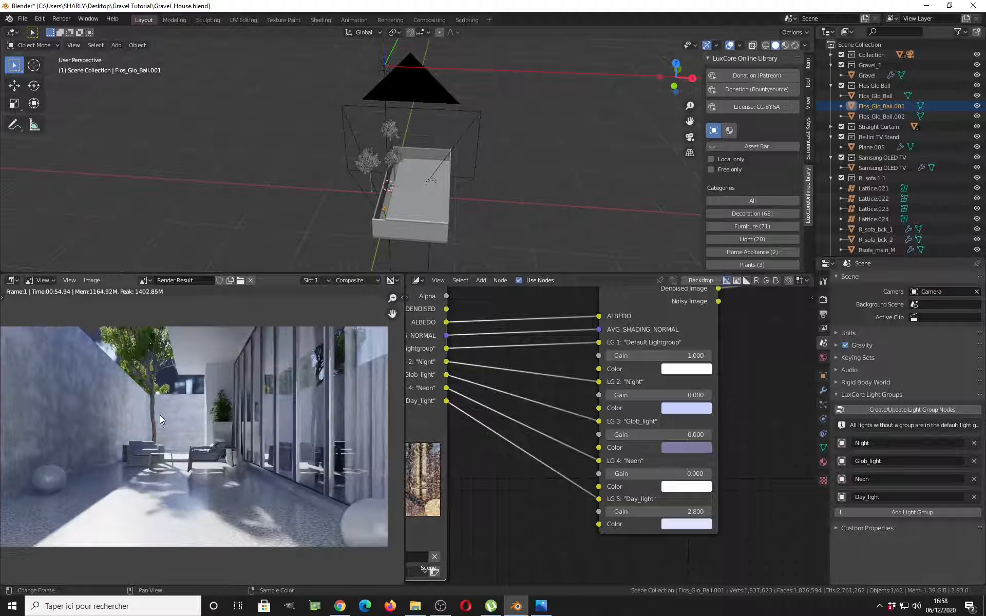
scroll(160, 419, up, 4)
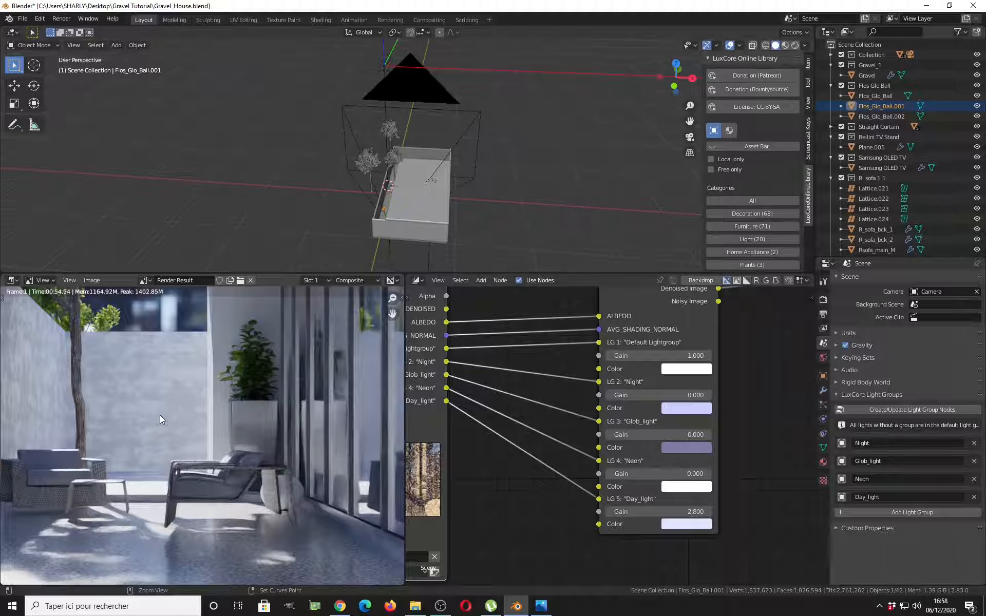
key(ctrl+space)
middle_drag(259, 411, 285, 427)
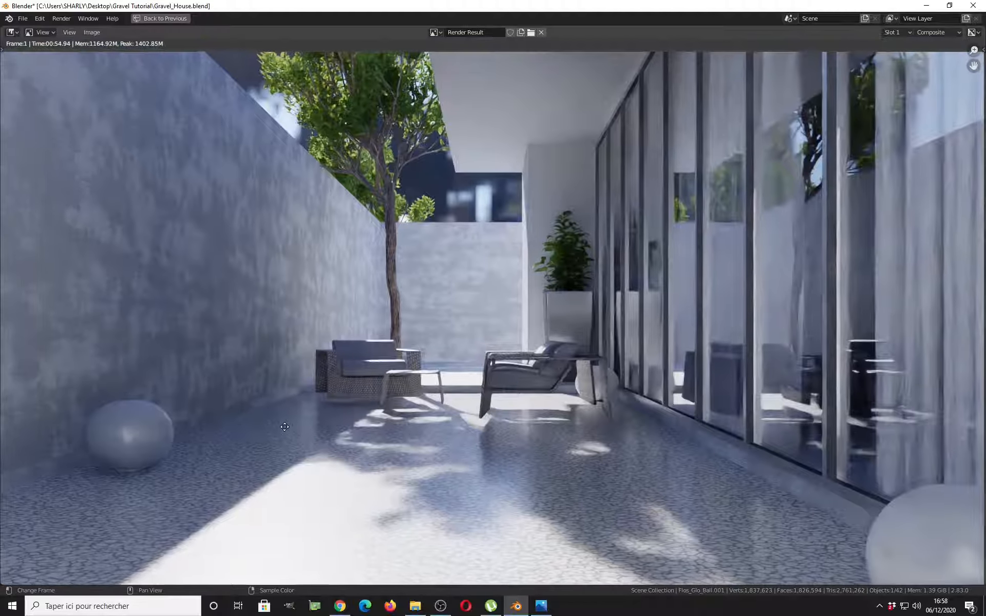
key(ctrl+space)
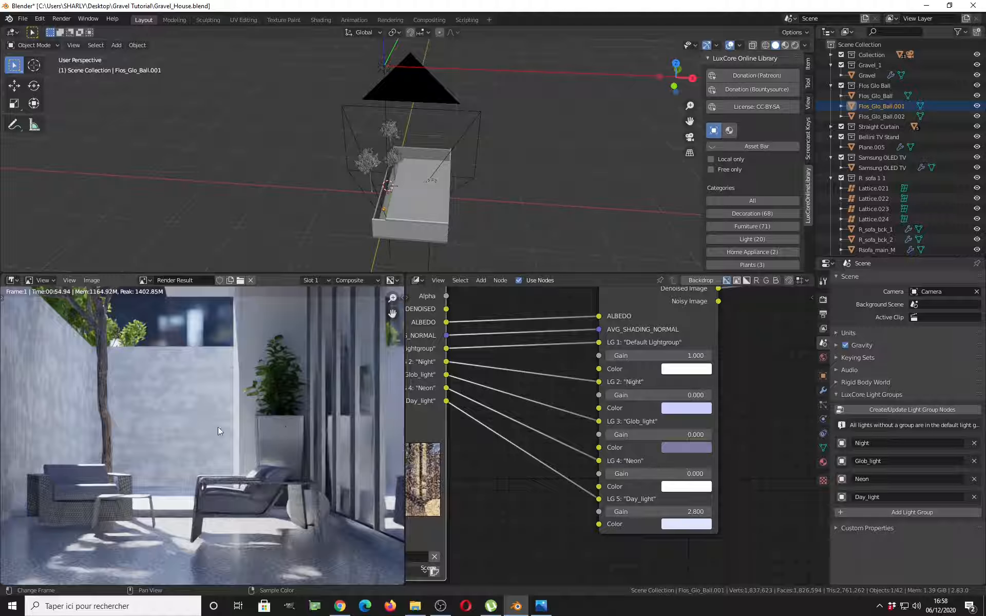
middle_drag(218, 427, 193, 432)
scroll(192, 441, down, 1)
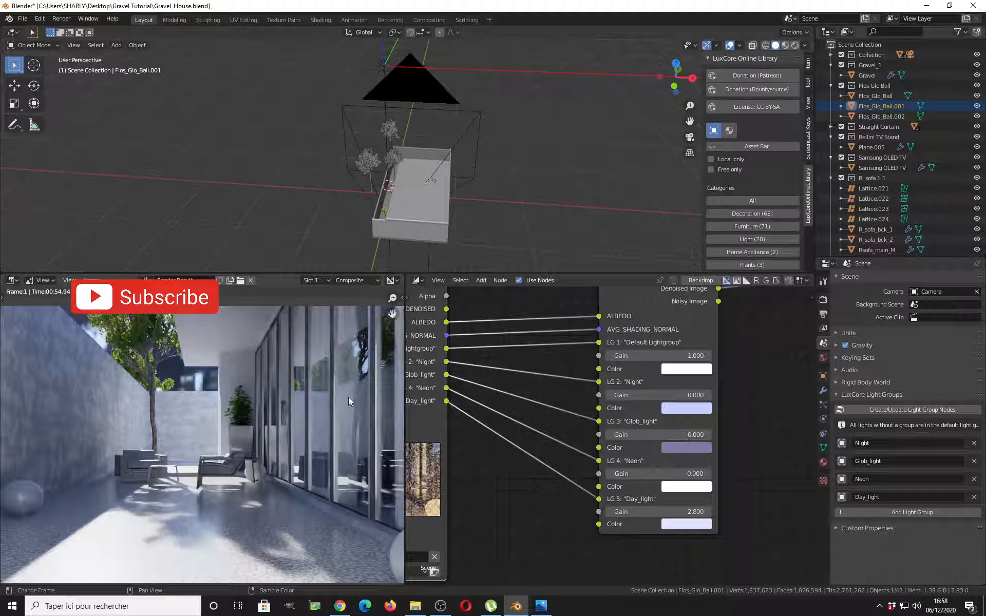
Switch the 3D viewport to the camera view, select the Gravel floor and frame the compositor nodes
scroll(486, 440, down, 2)
middle_drag(486, 441, 503, 440)
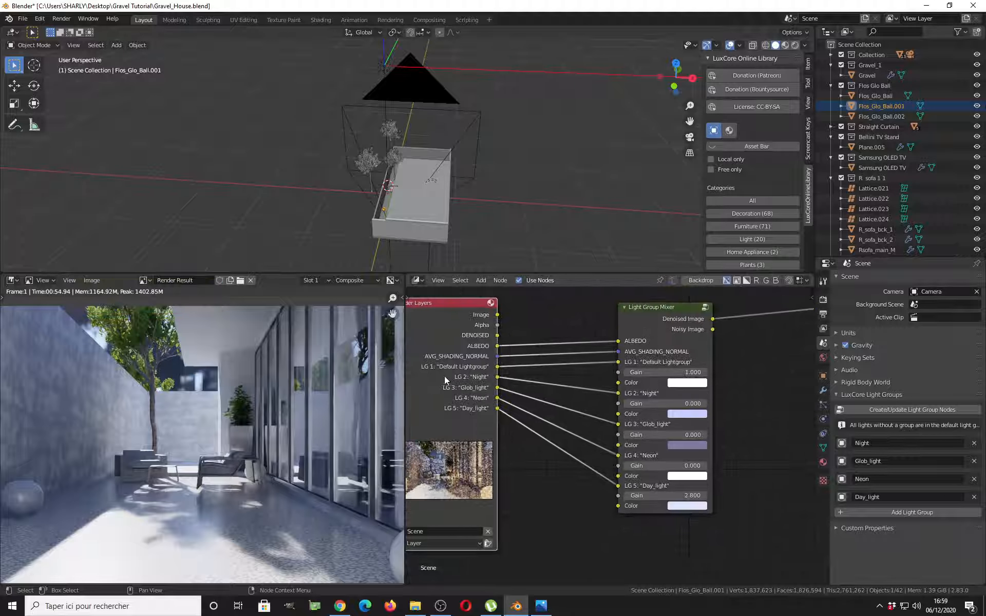
key(KP_0)
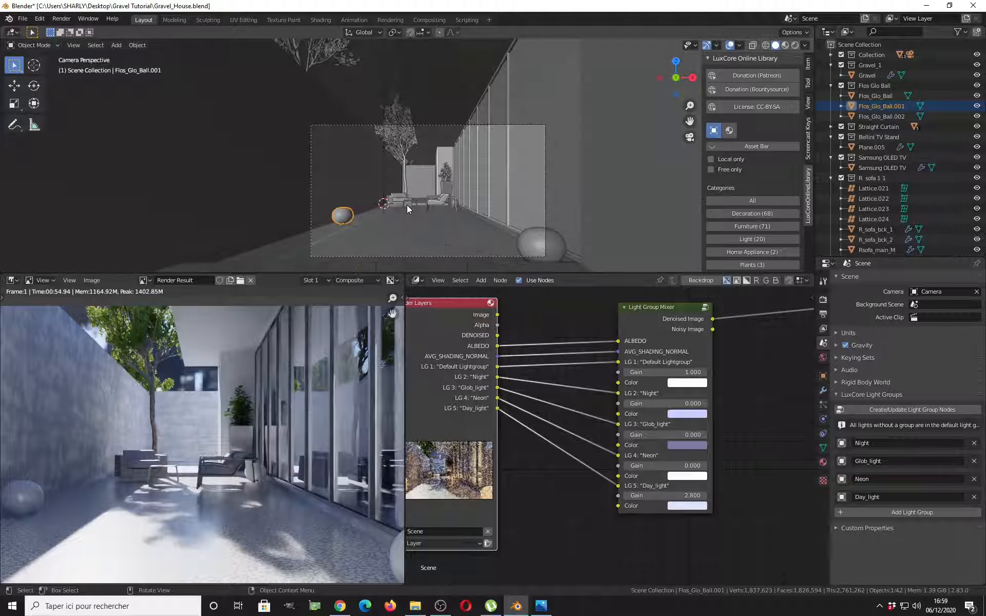
click(418, 221)
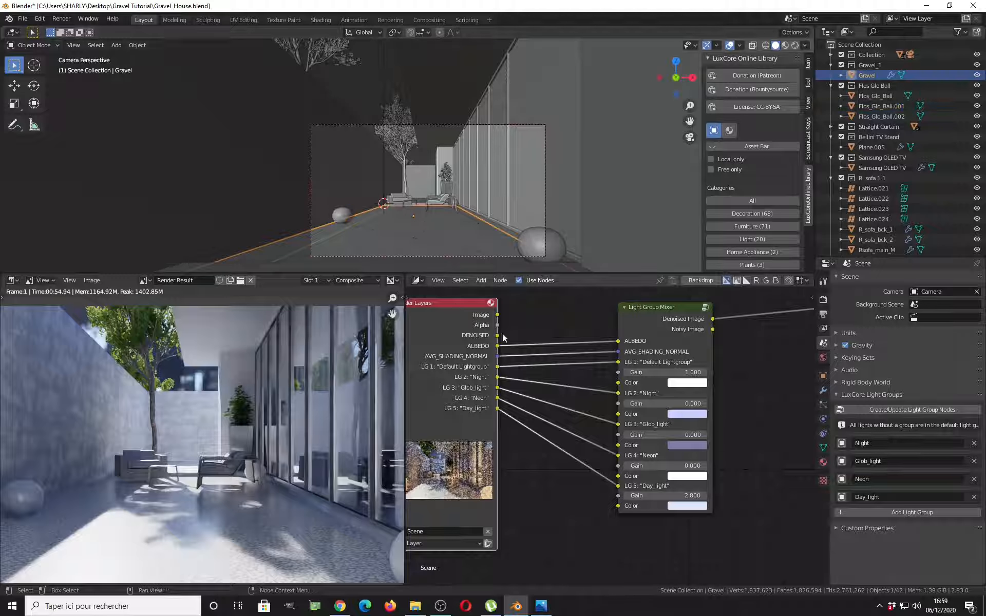
scroll(510, 361, down, 2)
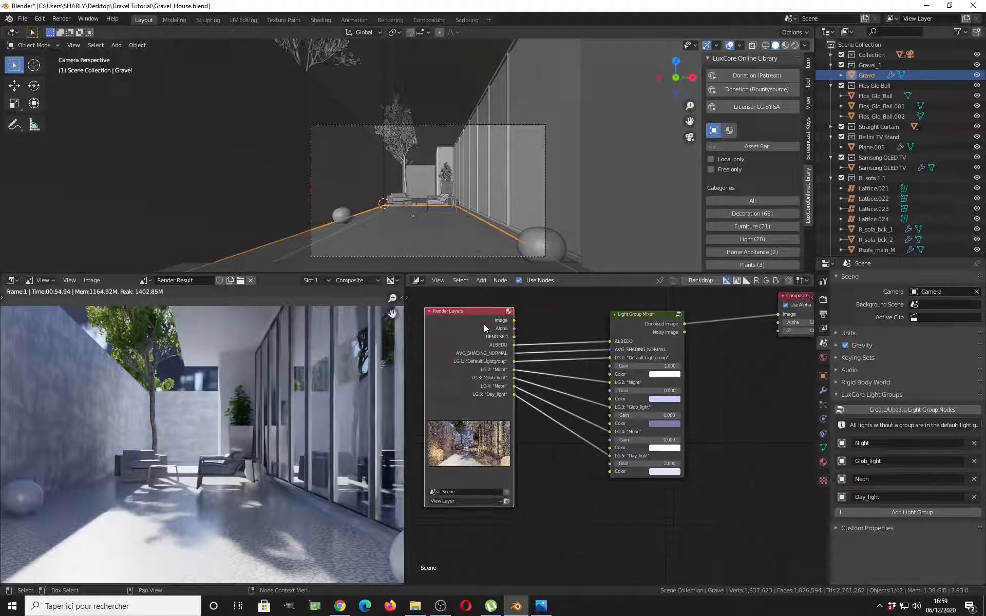
Show the Gravel.001 LuxCore material nodes and examine the Disney Material, Subdivision, gravel texture and Height Displacement setup
click(418, 280)
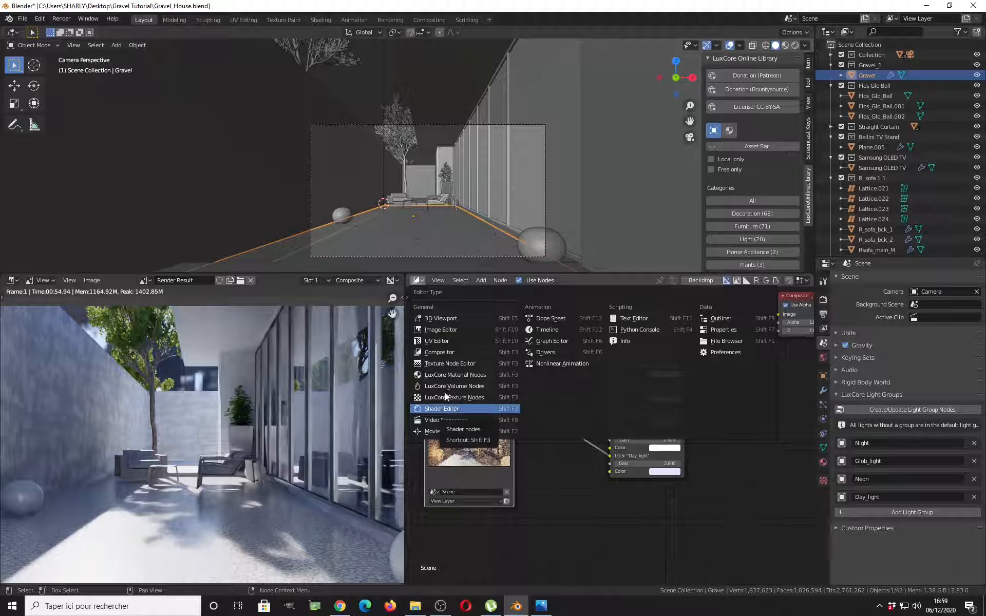
click(419, 281)
click(427, 374)
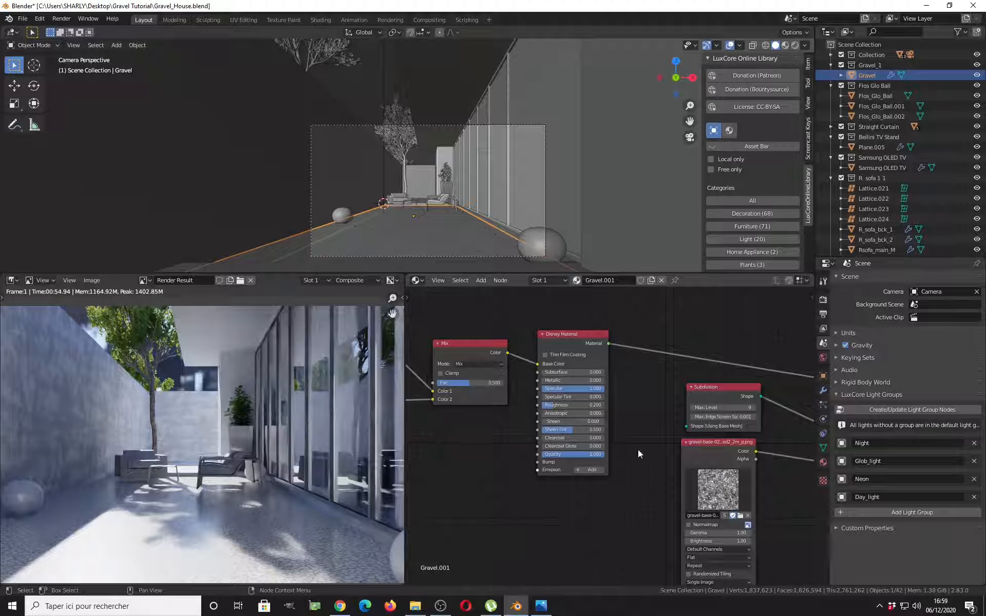
key(Home)
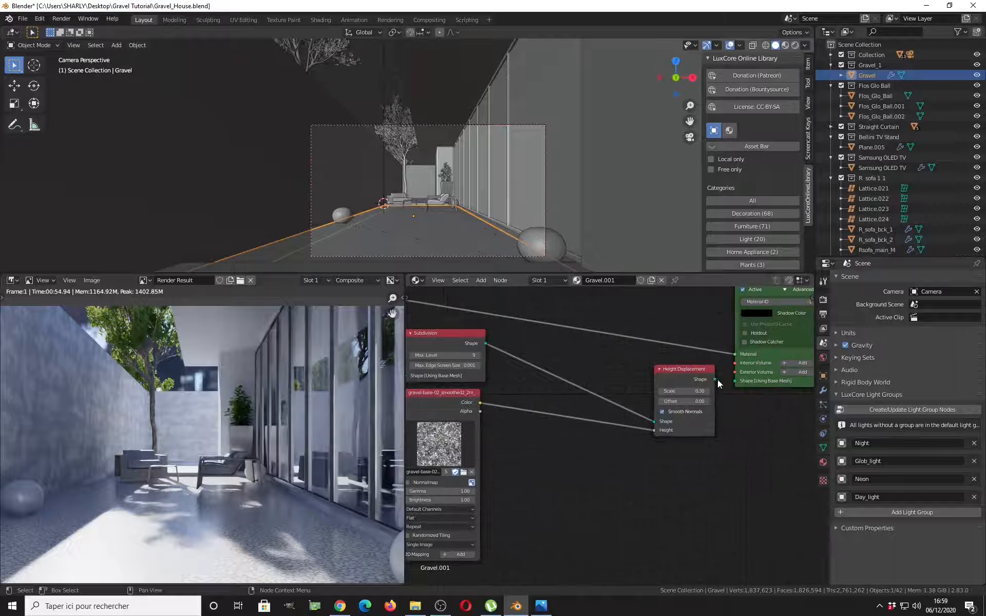
middle_drag(449, 390, 562, 410)
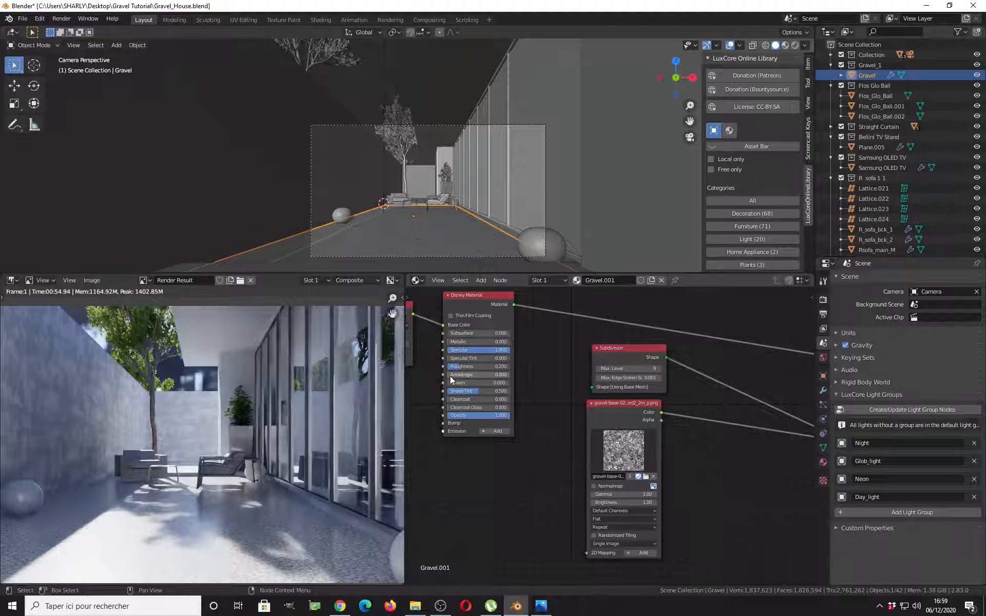
middle_drag(433, 367, 456, 383)
Return the node editor to the Compositor and set the Day_light gain to 0 in the Light Group Mixer
click(417, 281)
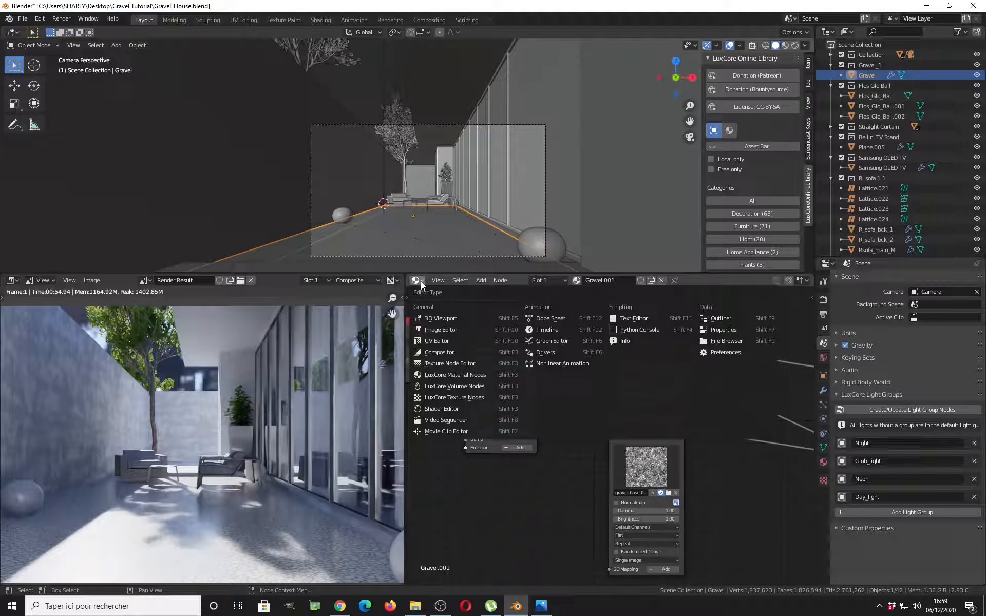
click(441, 352)
scroll(569, 401, up, 3)
middle_drag(580, 414, 587, 420)
scroll(596, 439, up, 1)
click(609, 468)
text(0)
key(Return)
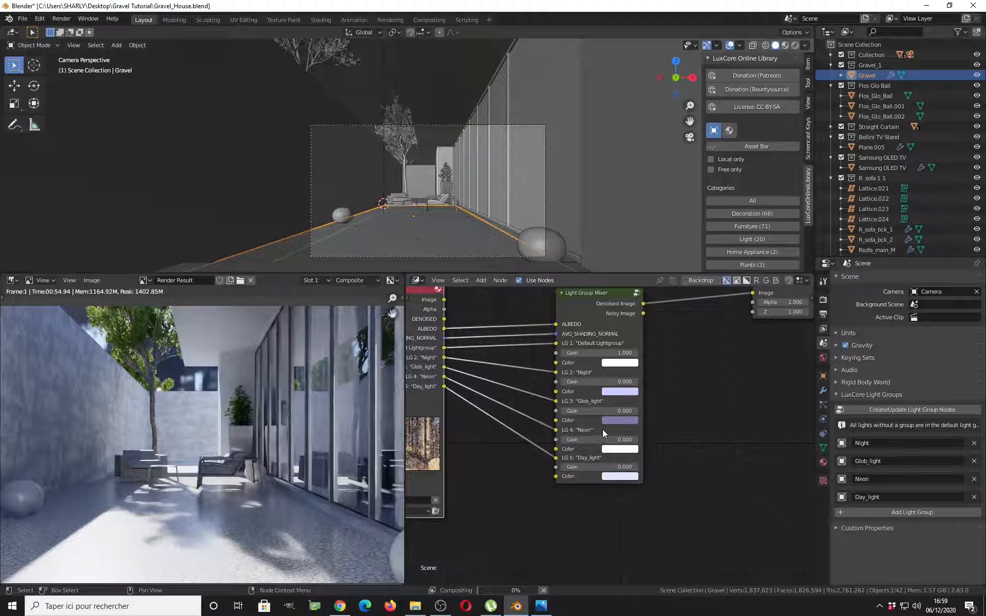
Set the Neon gain to 0.5 and the Glob_light gain to 15 in the Light Group Mixer
click(604, 440)
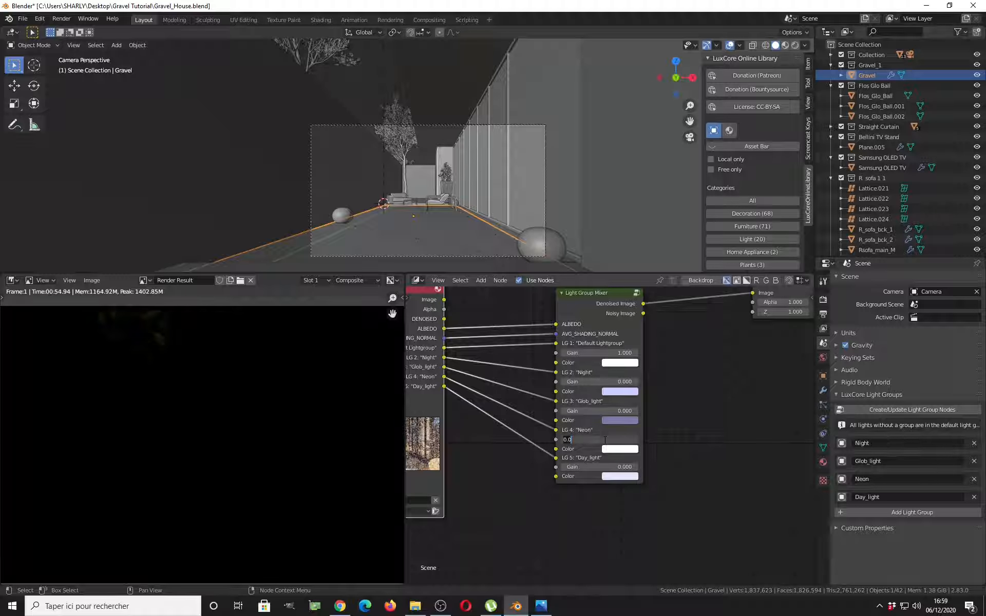
text(0.5)
key(Return)
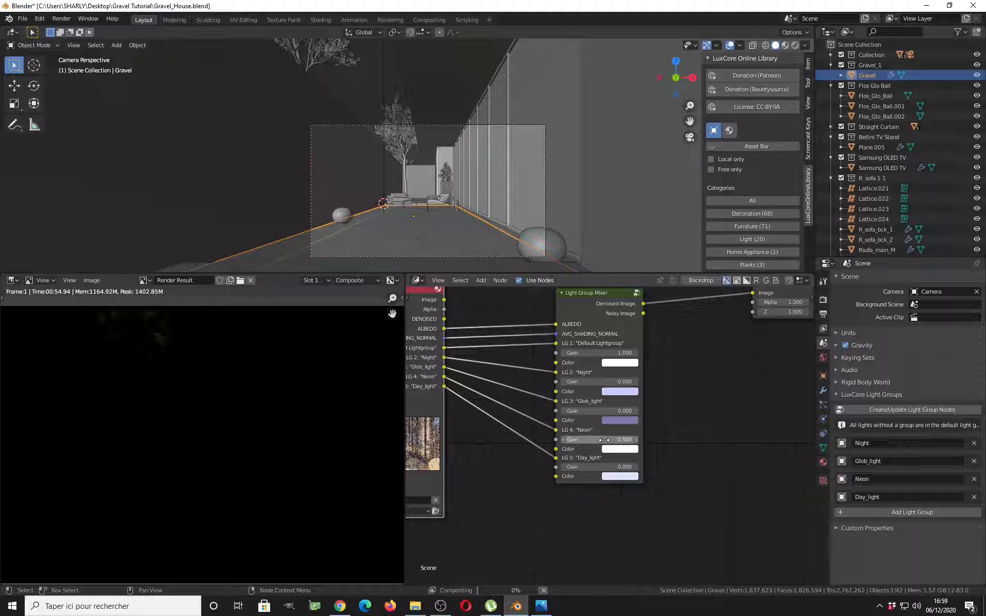
click(602, 411)
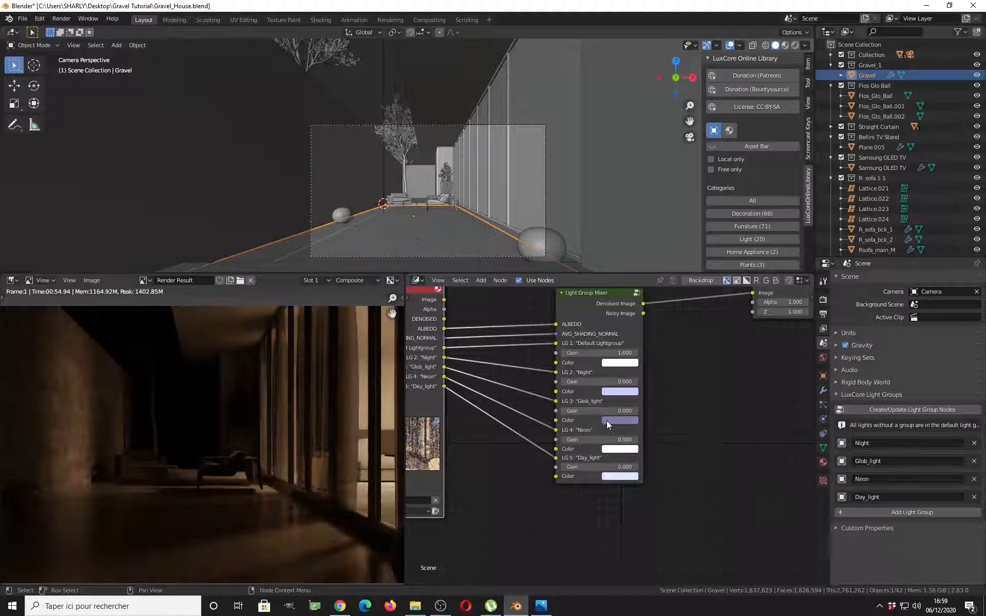
text(0.015)
key(Return)
scroll(609, 405, up, 1)
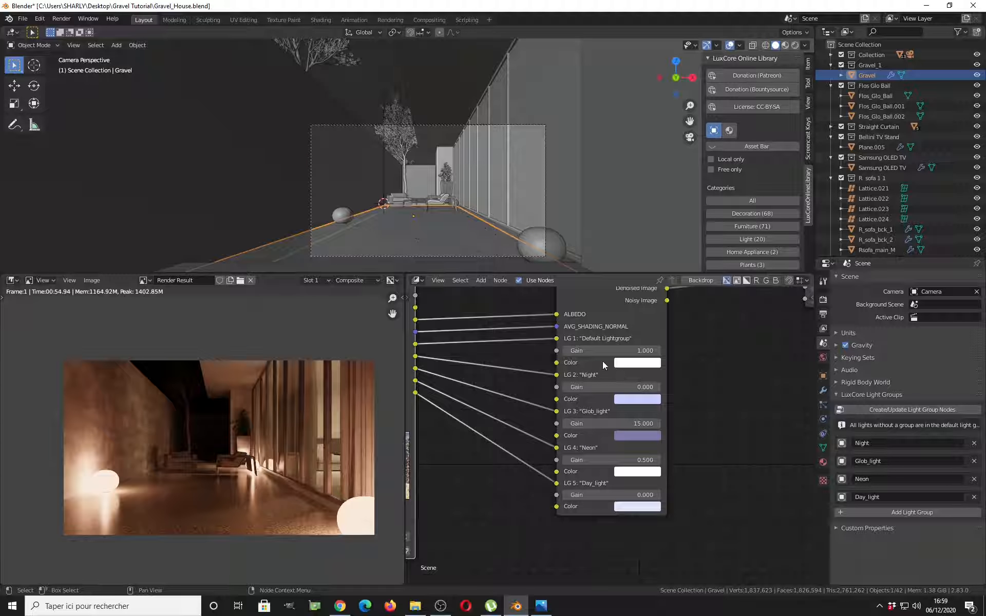
Set the Night gain to 3 in the Light Group Mixer and save the file
click(614, 387)
key(BackSpace)
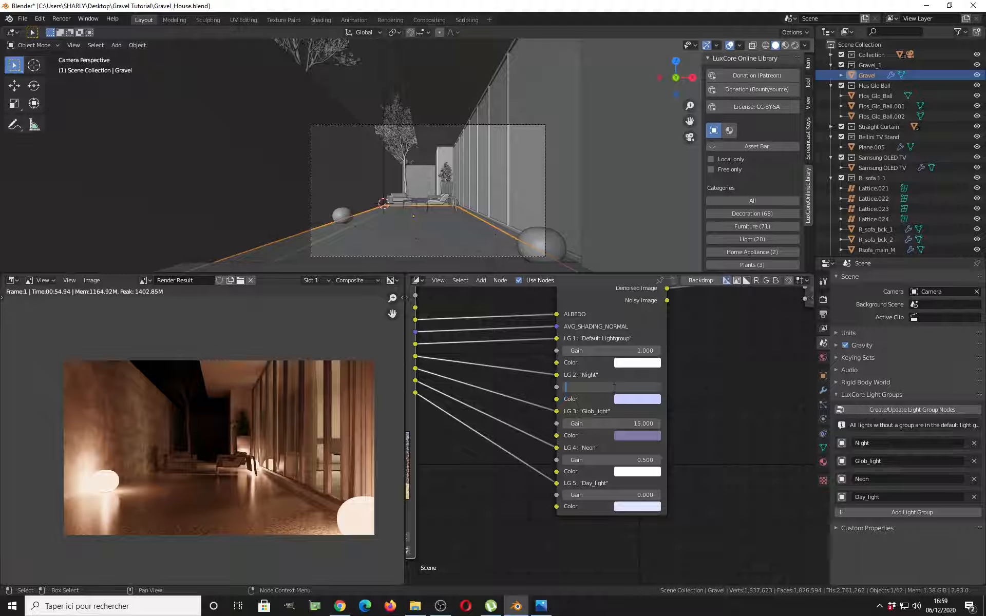
text(3)
key(Return)
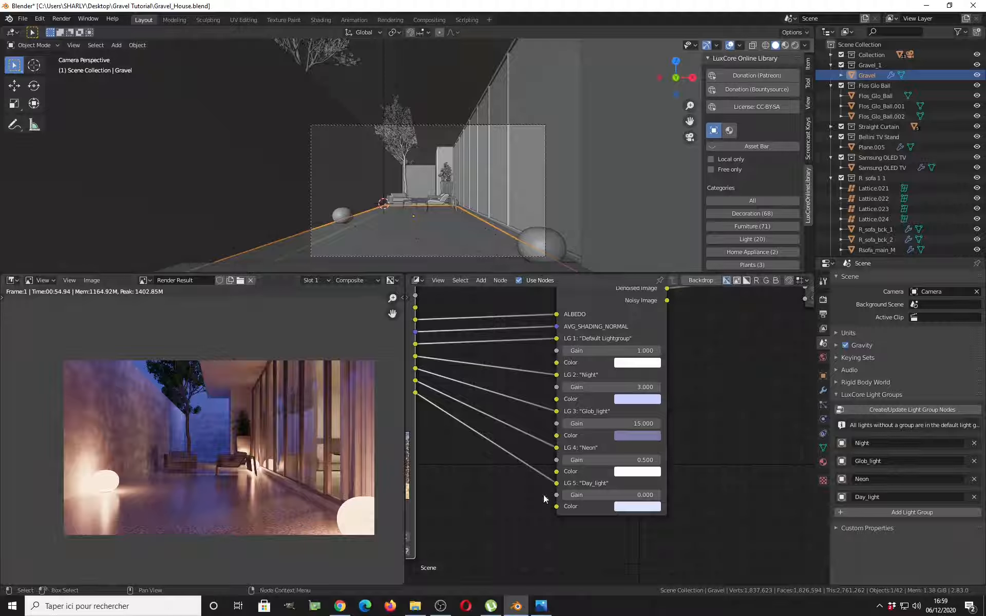
key(ctrl+s)
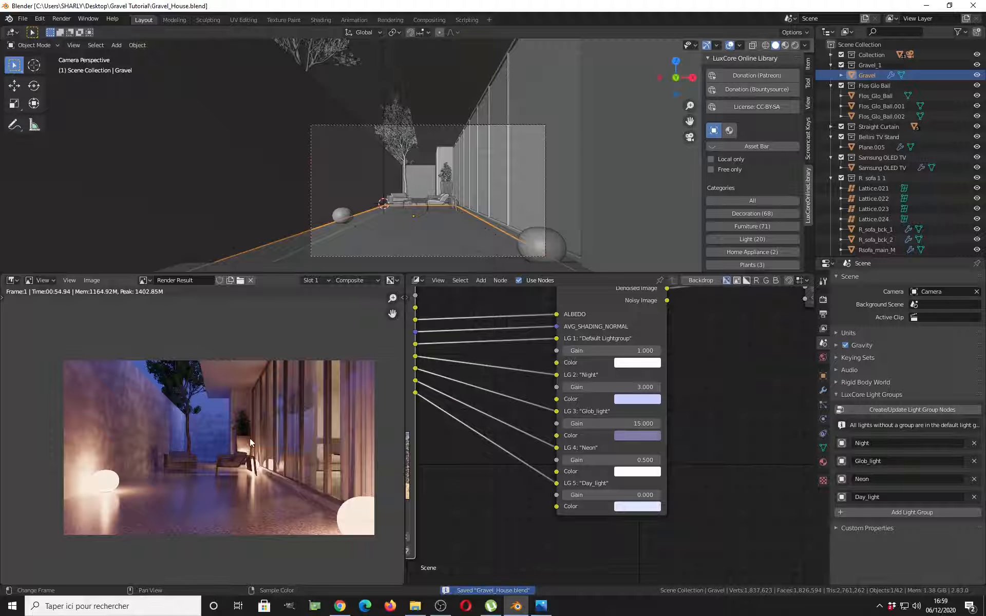
Re-render the scene with the LuxCore refresh interval set to 20 seconds, and stop the render
click(15, 281)
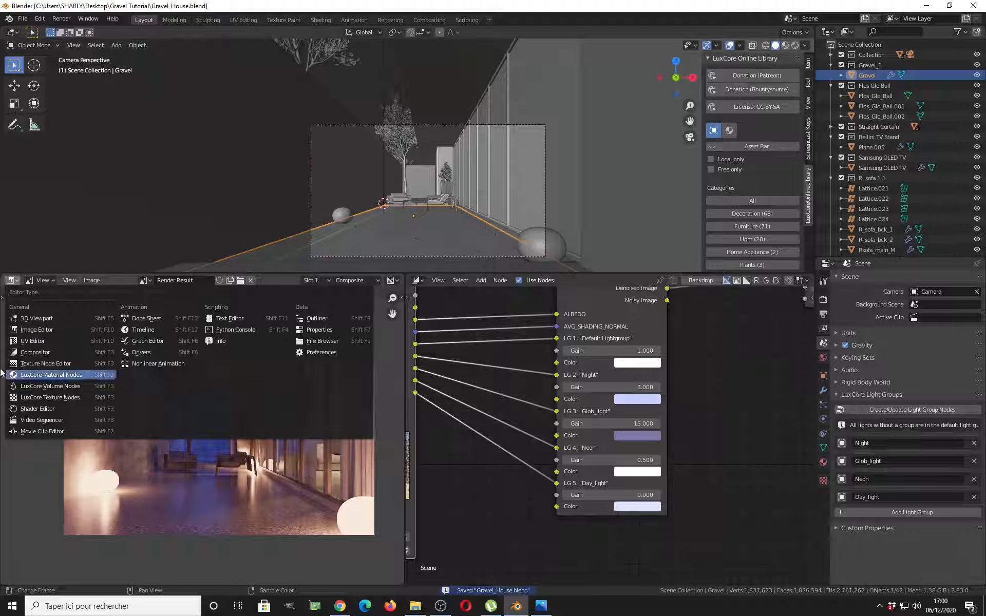
key(Escape)
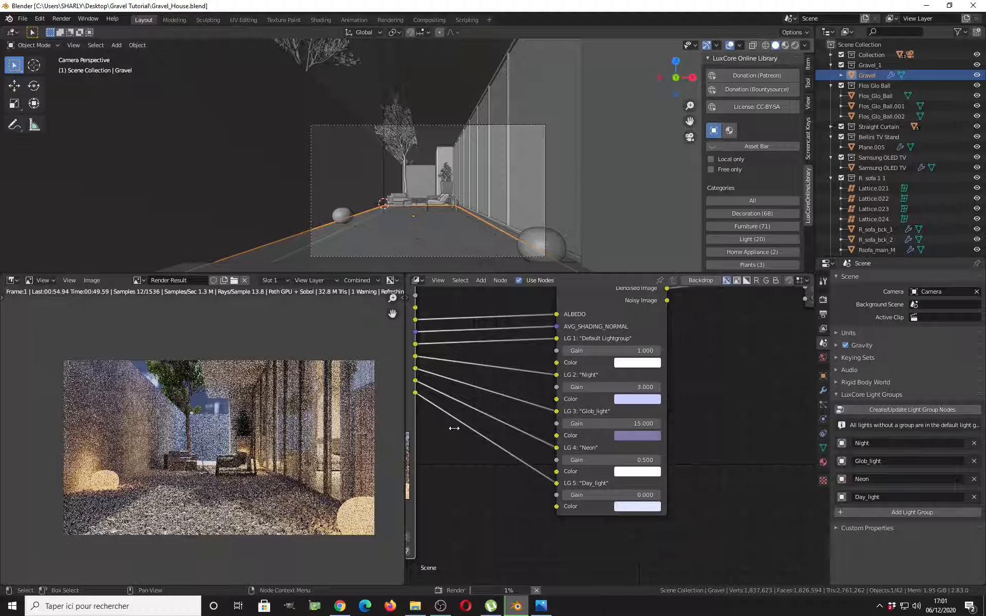
scroll(454, 429, down, 2)
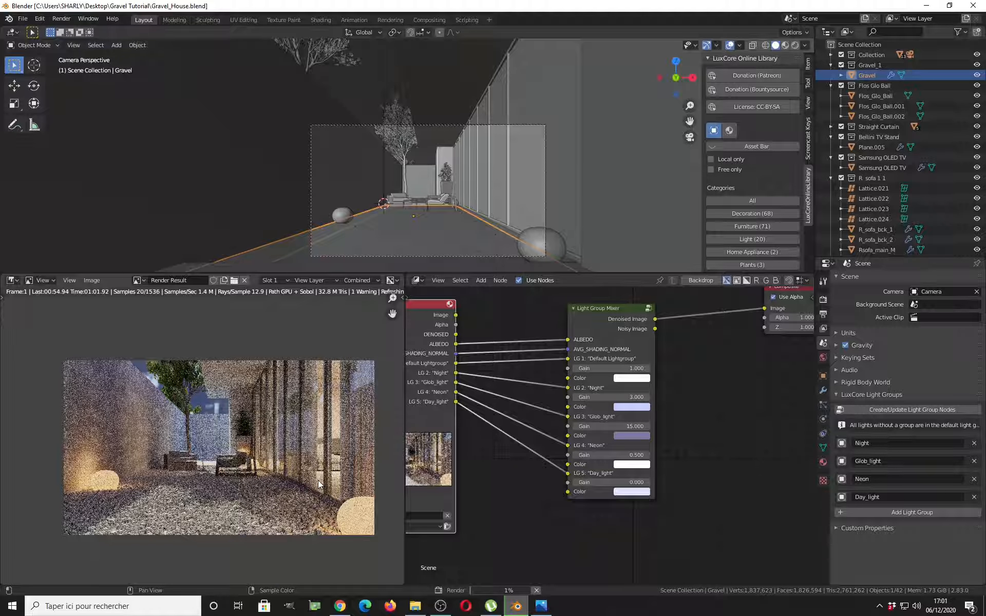
key(n)
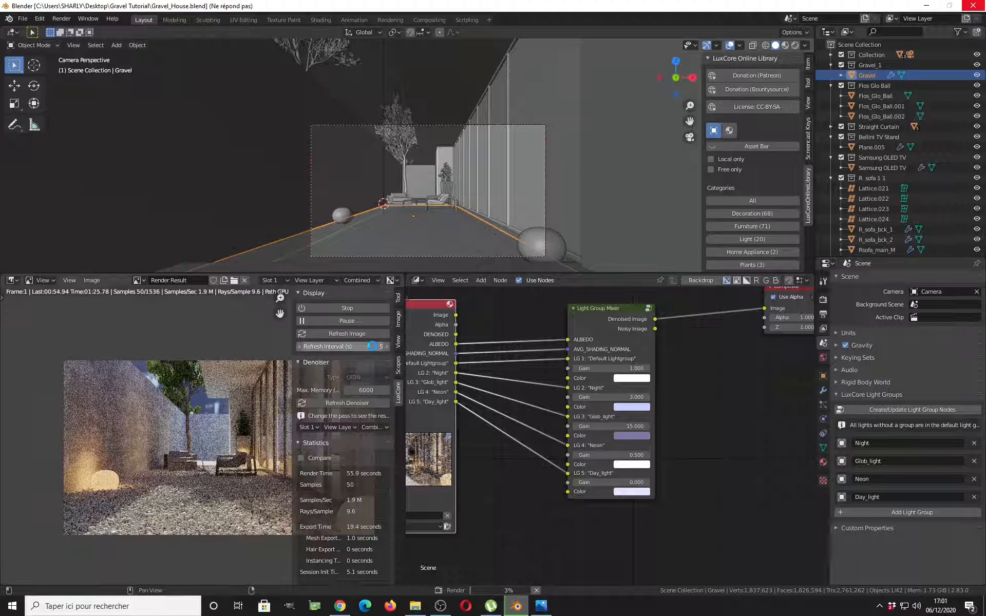
click(373, 346)
text(20)
key(Return)
key(Escape)
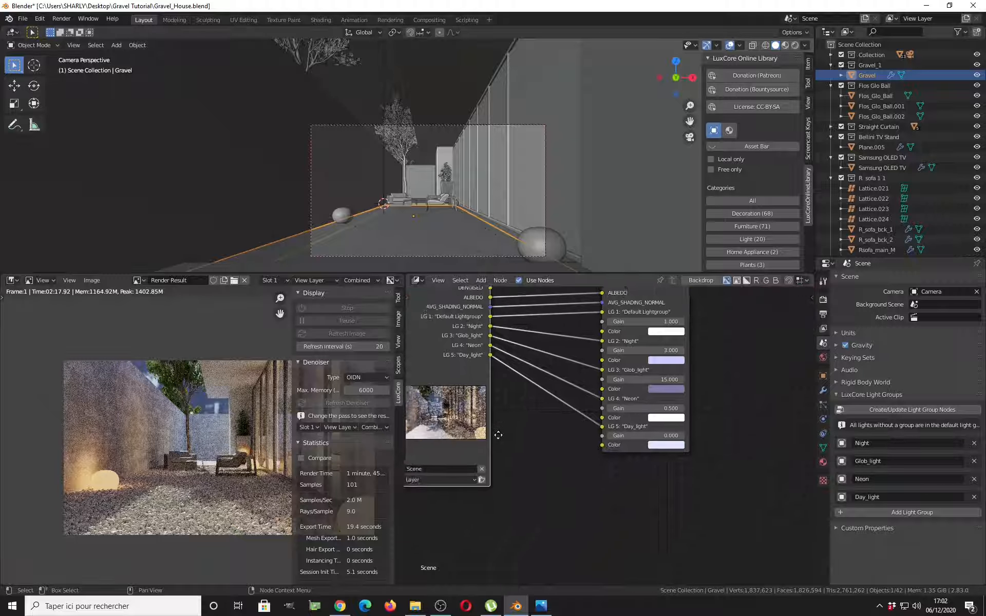
Hide the Image Editor sidebar, update the light group nodes and inspect the composited night render of the gravel courtyard
middle_drag(465, 492, 502, 441)
key(n)
scroll(286, 451, up, 1)
middle_drag(285, 451, 267, 425)
scroll(267, 425, up, 1)
scroll(565, 415, down, 4)
middle_drag(564, 418, 563, 440)
click(908, 411)
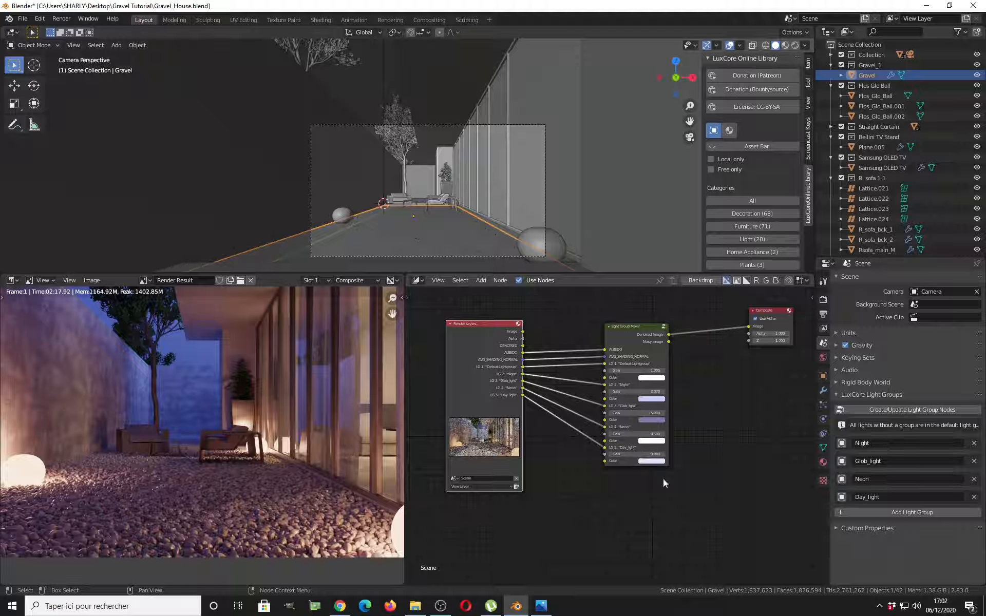
scroll(141, 468, down, 3)
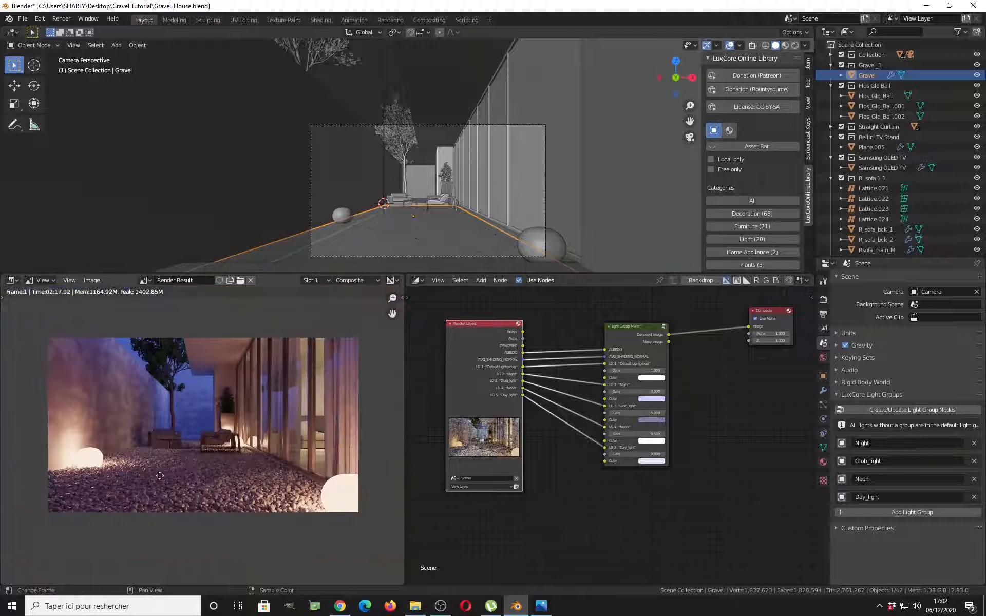
scroll(171, 490, up, 1)
scroll(171, 490, up, 2)
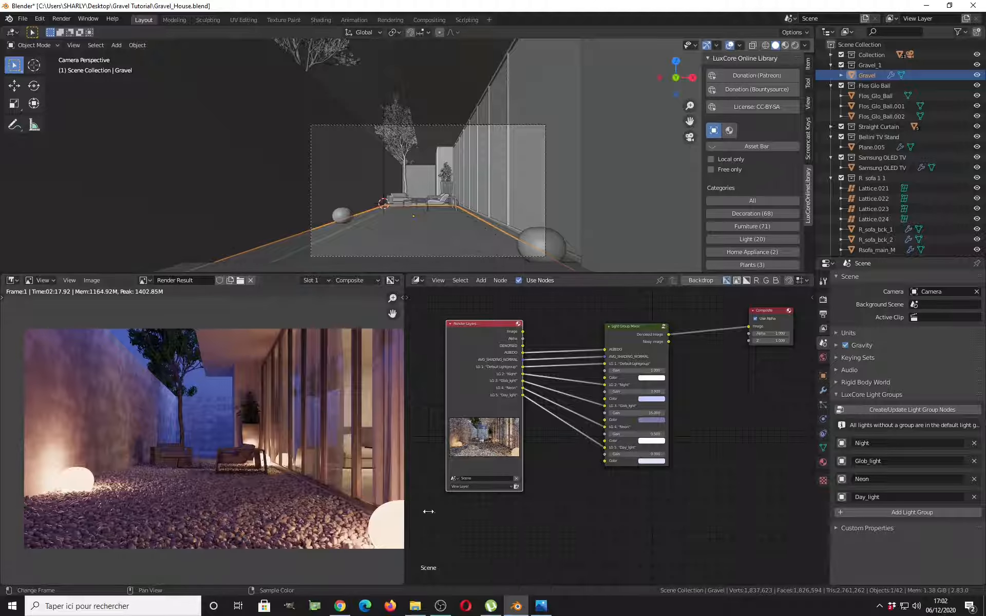
scroll(658, 439, up, 1)
scroll(659, 439, up, 1)
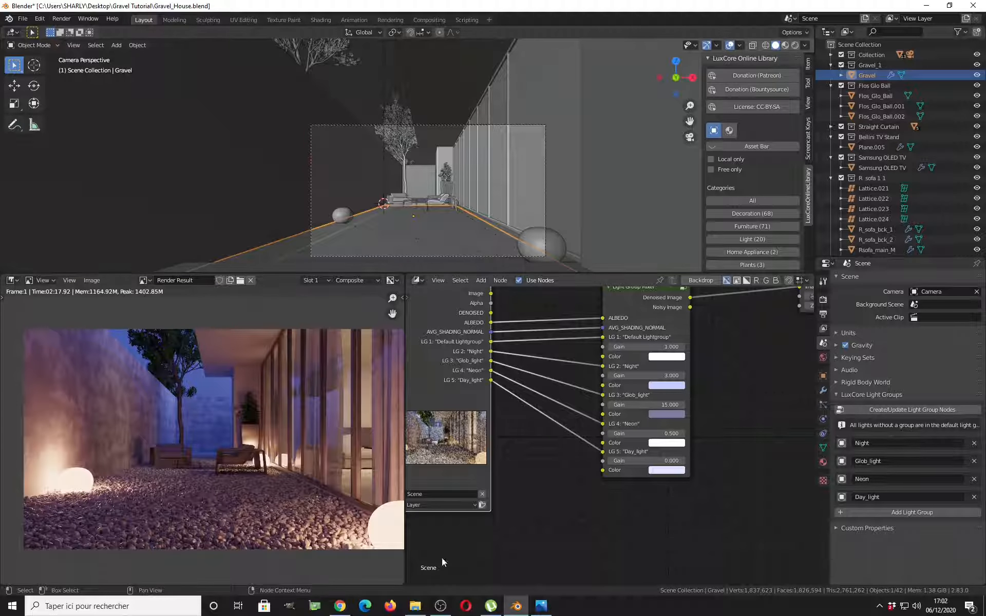
Split the Compositor area horizontally and turn the lower part into an enlarged Timeline
right_click(404, 519)
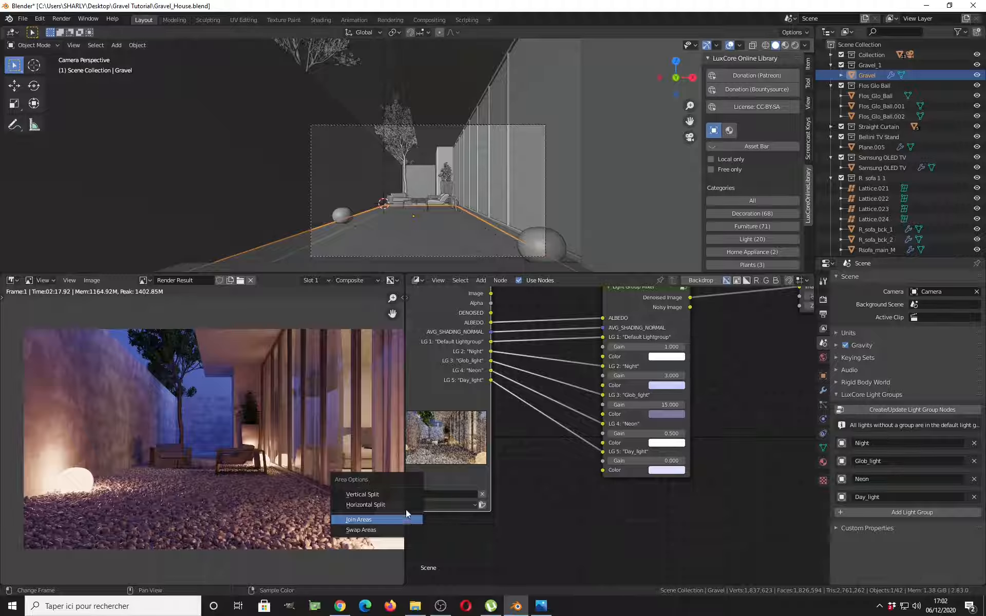
click(403, 504)
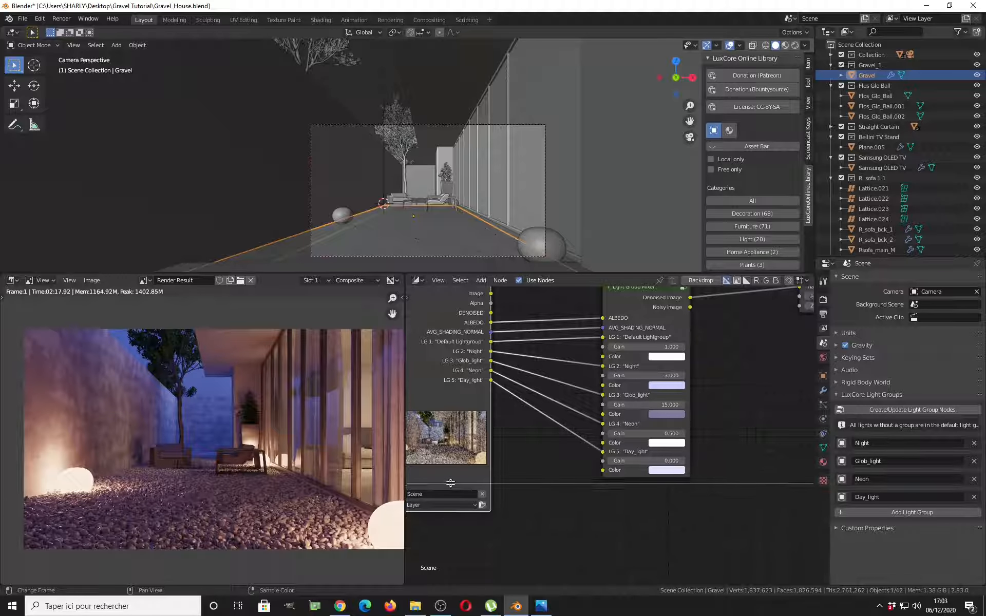
click(427, 484)
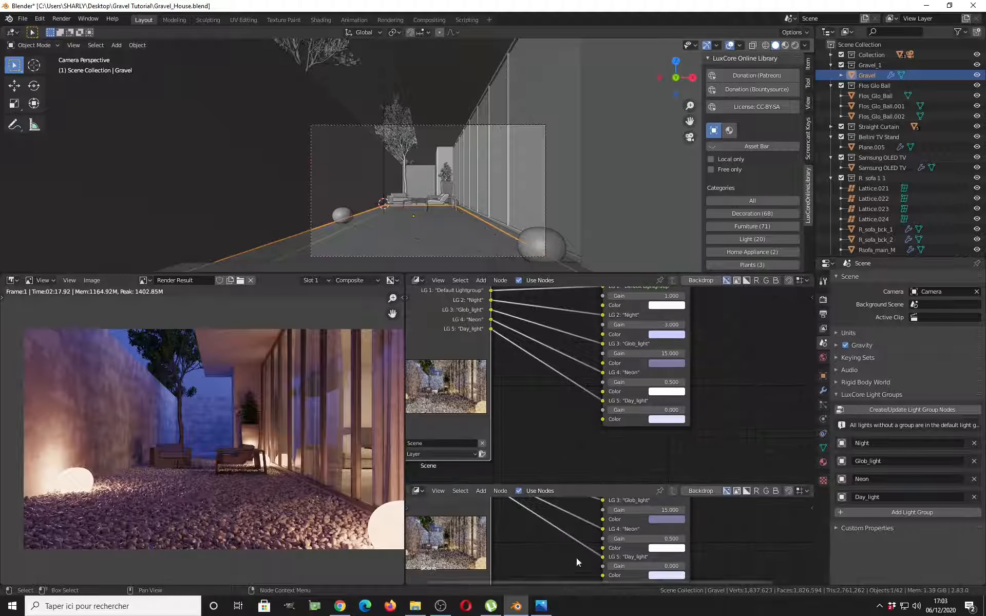
click(417, 491)
click(438, 491)
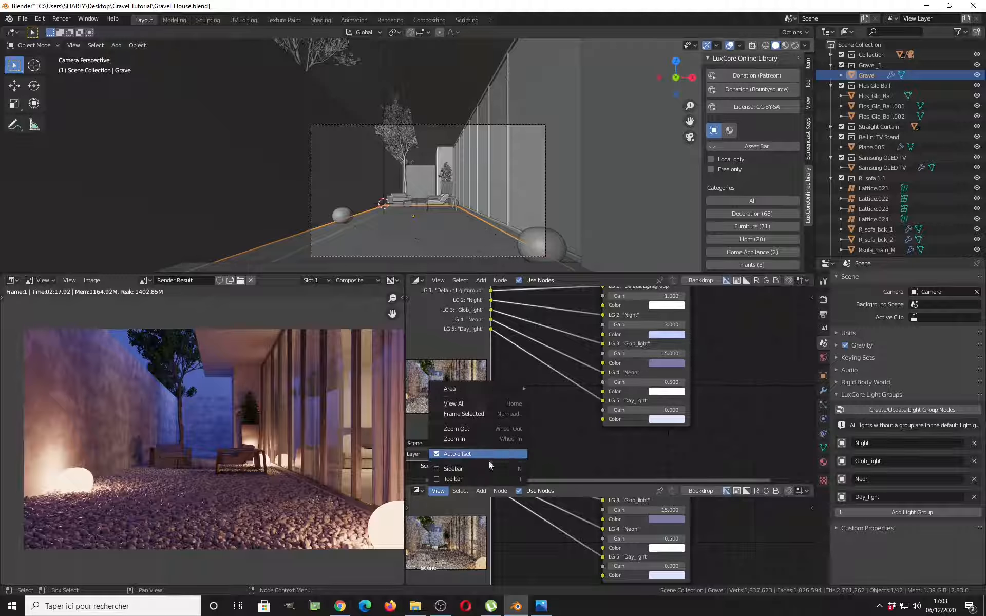
click(438, 490)
click(417, 491)
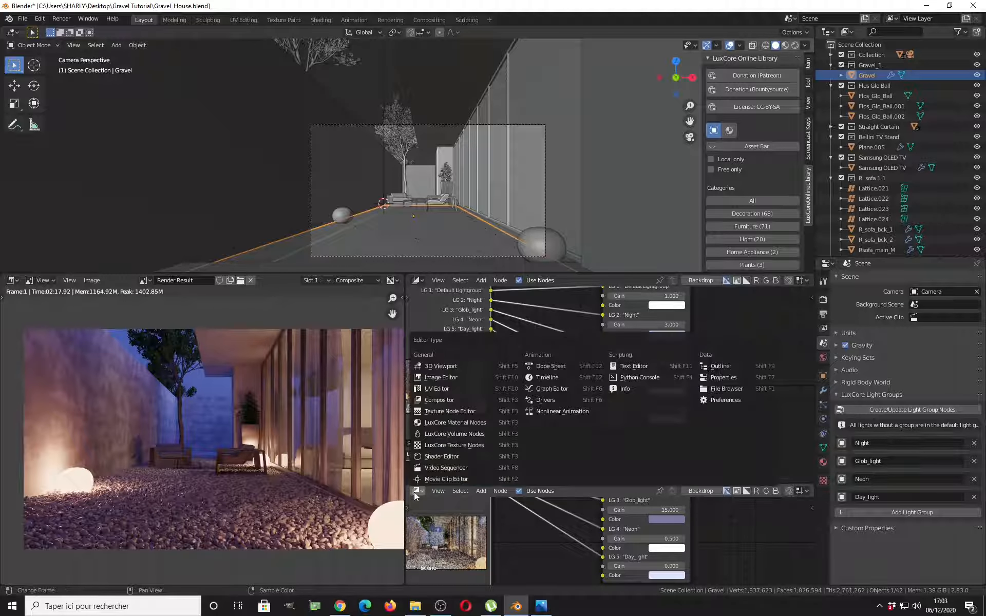
click(541, 379)
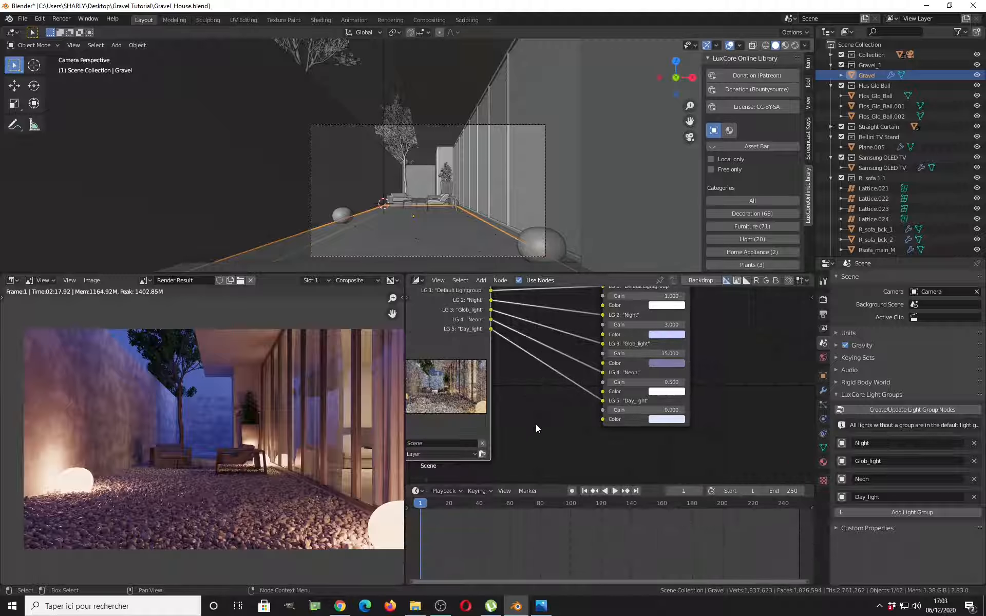
drag(545, 484, 546, 448)
Set the Neon gain to 0 in the Light Group Mixer
scroll(585, 399, down, 6)
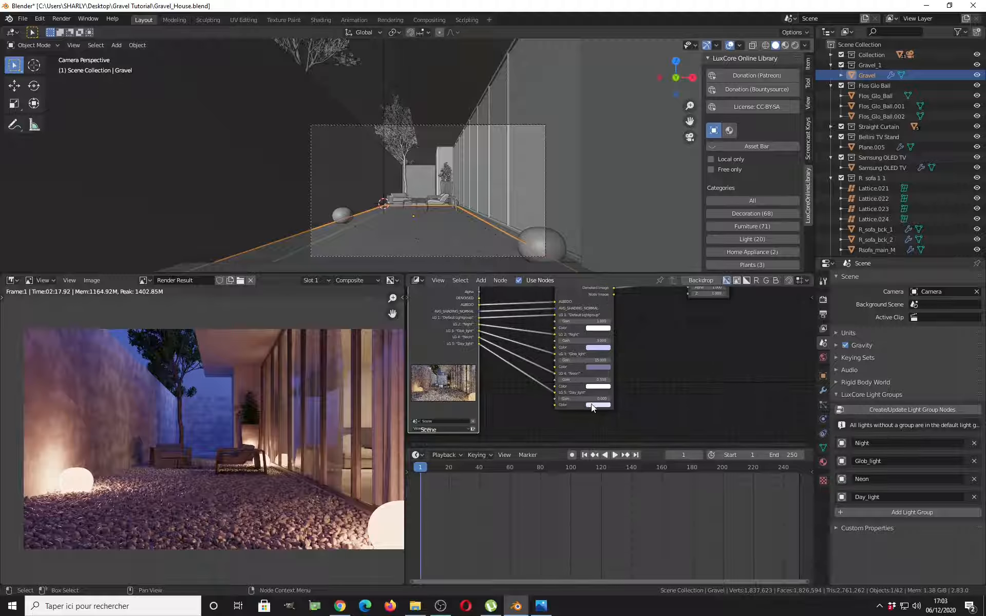
scroll(591, 405, up, 5)
middle_drag(591, 409, 587, 393)
scroll(585, 392, up, 2)
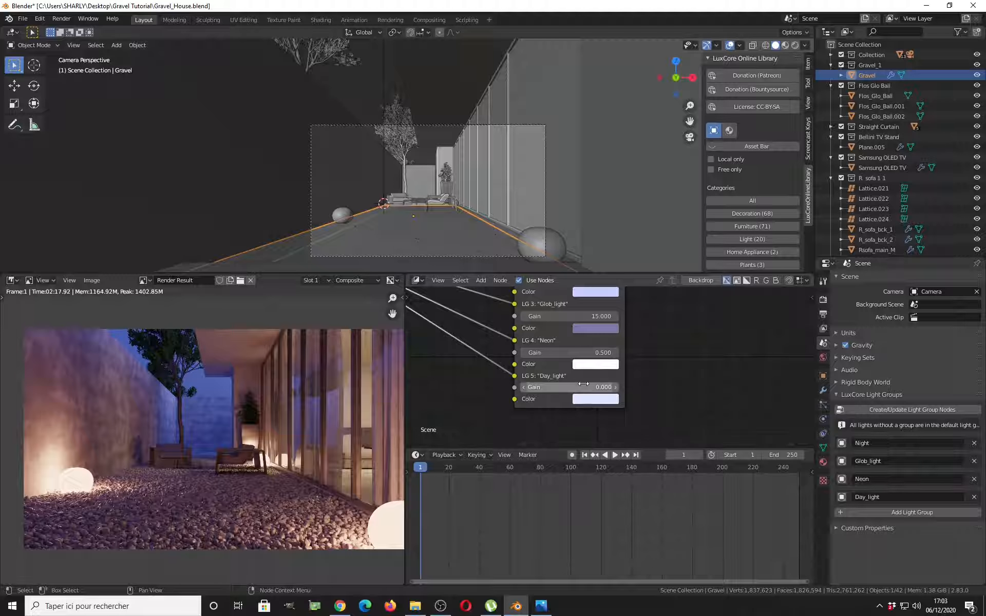
click(601, 351)
text(0)
key(Return)
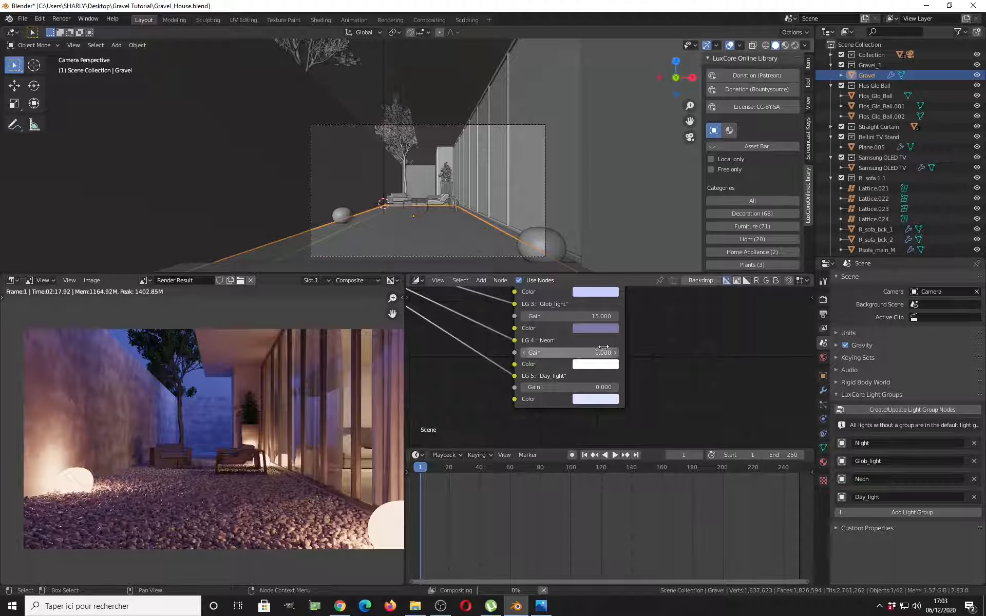
Set the Glob_light gain to 0 in the Light Group Mixer
scroll(604, 354, up, 2)
scroll(595, 318, up, 1)
click(595, 342)
text(0)
key(Return)
scroll(624, 348, up, 3)
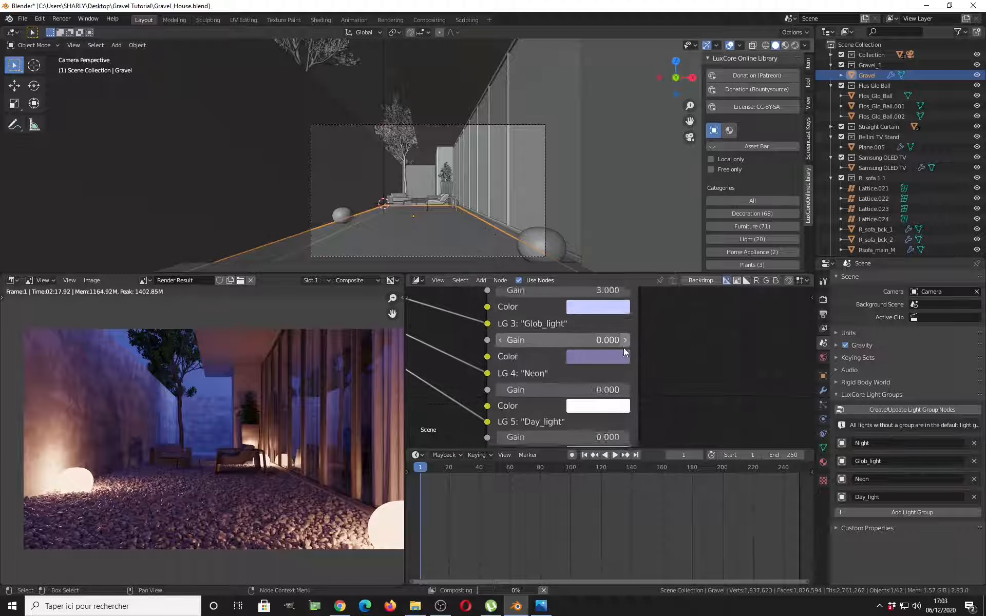
Set the Night gain to 0 in the Light Group Mixer
click(611, 342)
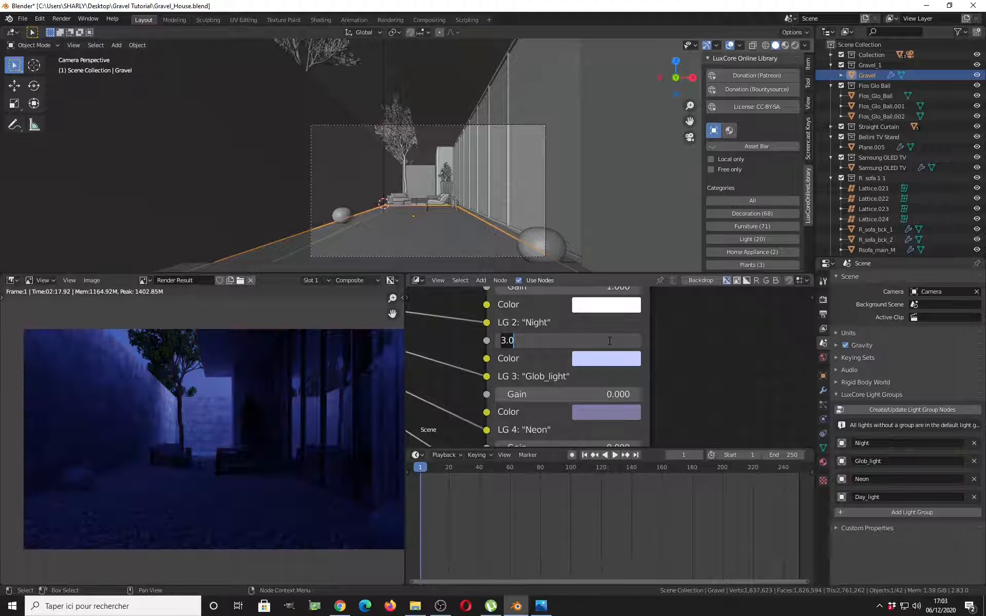
key(Return)
scroll(618, 378, down, 2)
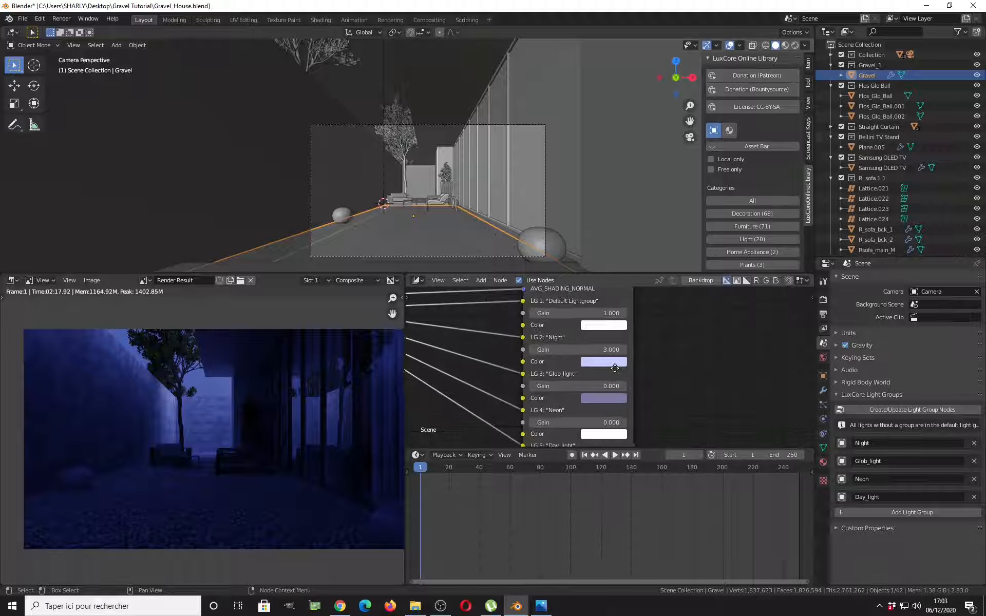
middle_drag(615, 368, 618, 347)
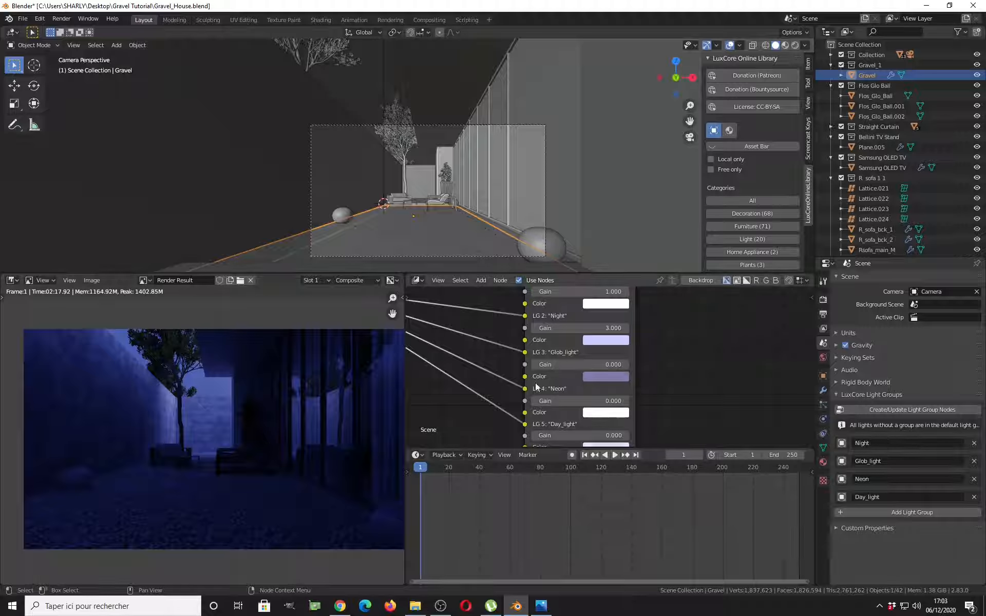
middle_drag(626, 341, 625, 331)
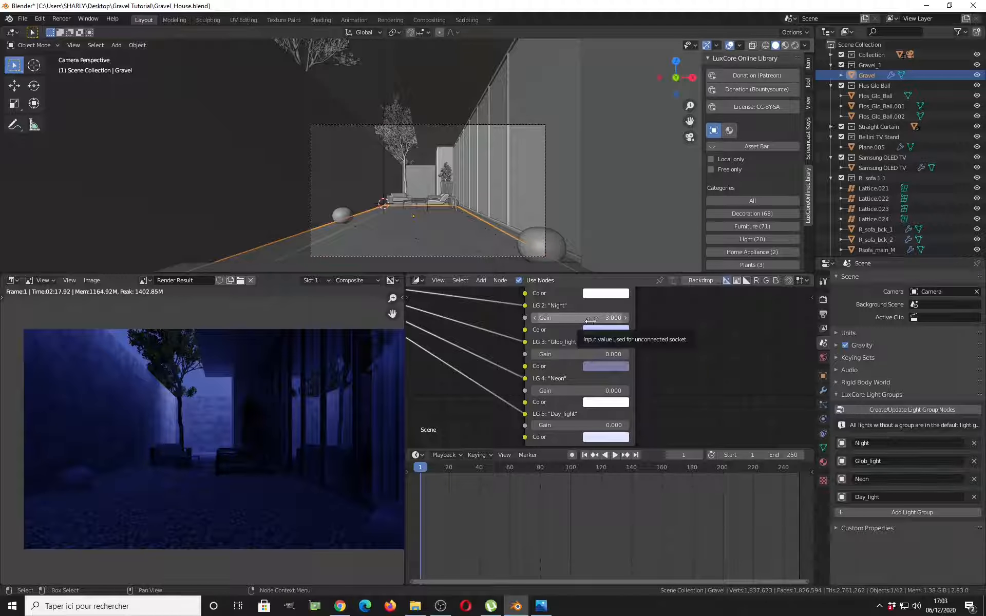
double_click(594, 318)
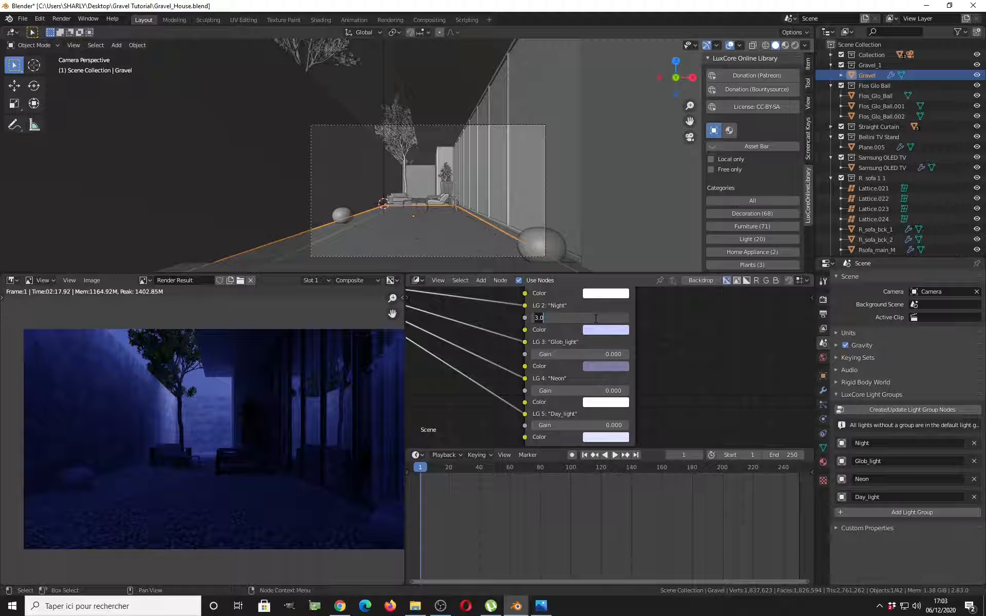
text(0)
key(Return)
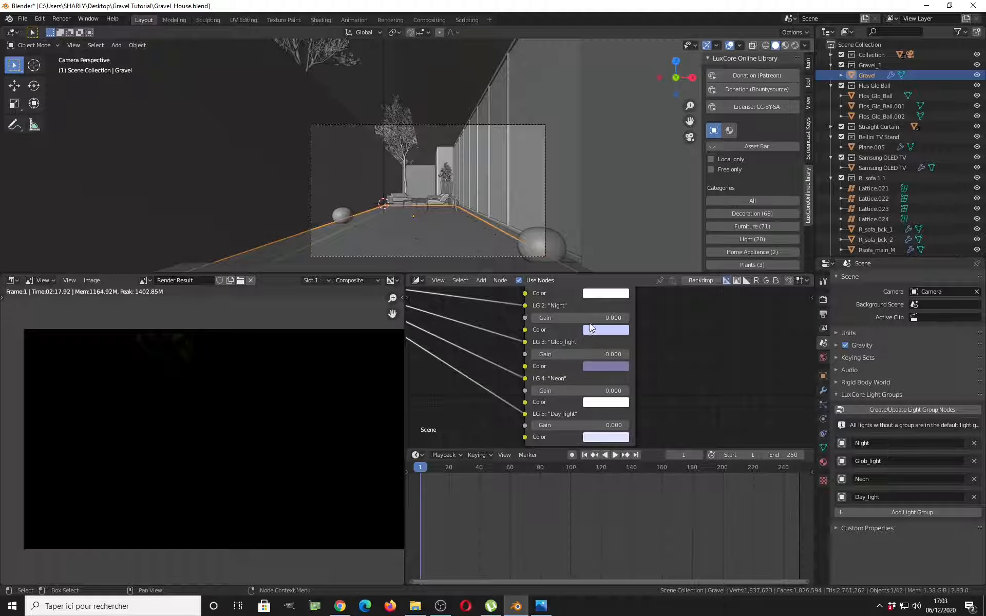
Insert a keyframe for the Night gain at frame 1 and move the playhead to frame 80
right_click(586, 317)
click(584, 317)
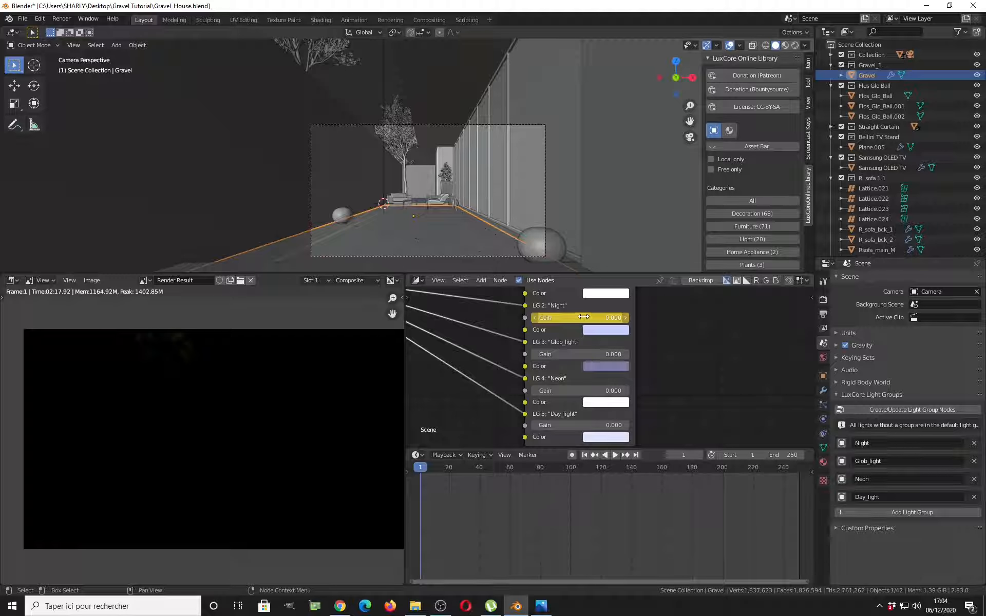
key(space)
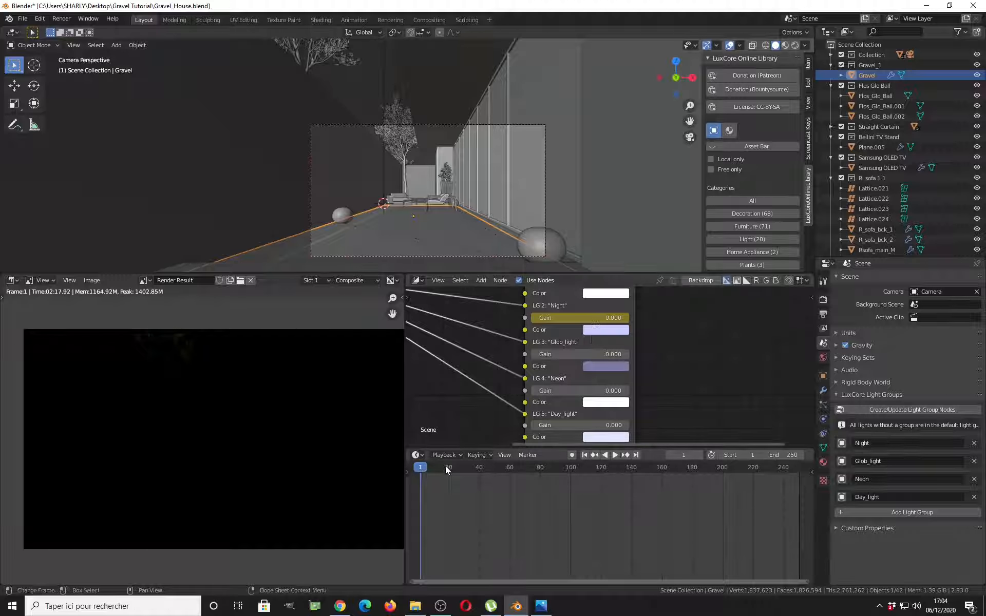
drag(436, 467, 541, 466)
key(space)
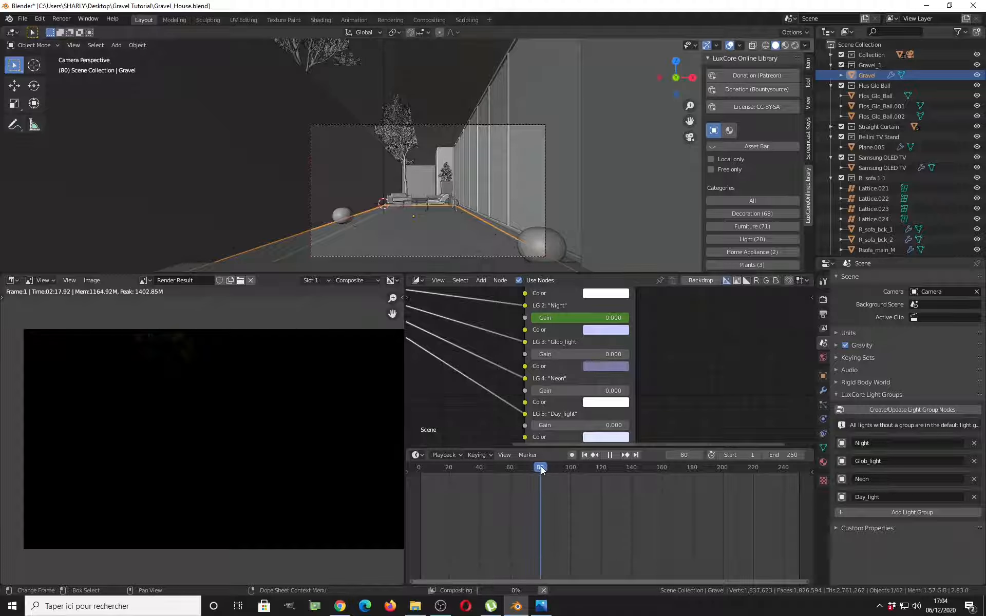
Set the Night gain to 2 in the Light Group Mixer and insert a keyframe for it at frame 80
double_click(587, 317)
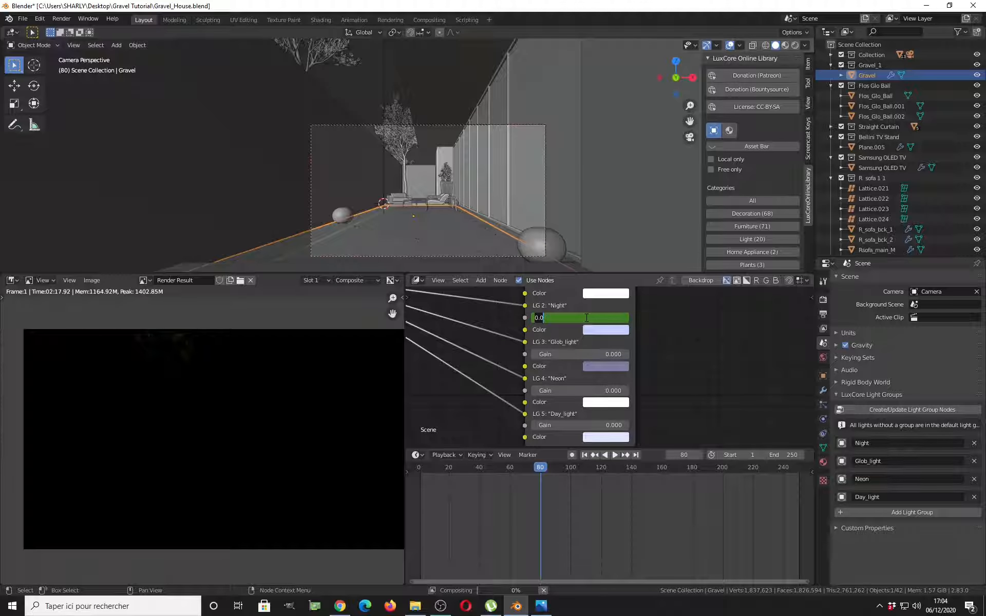
text(1)
key(BackSpace)
text(2)
key(Return)
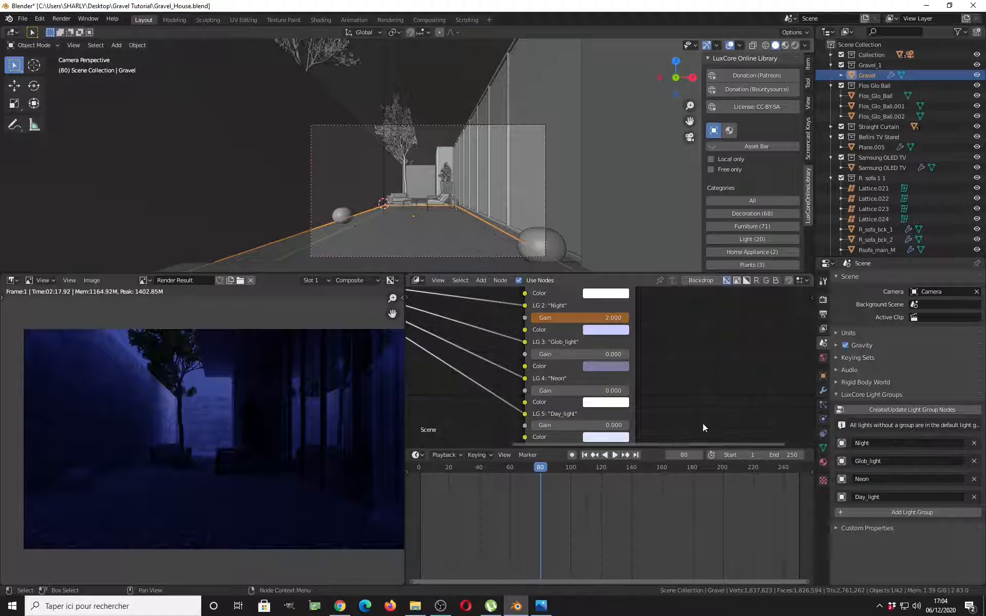
right_click(596, 317)
click(596, 316)
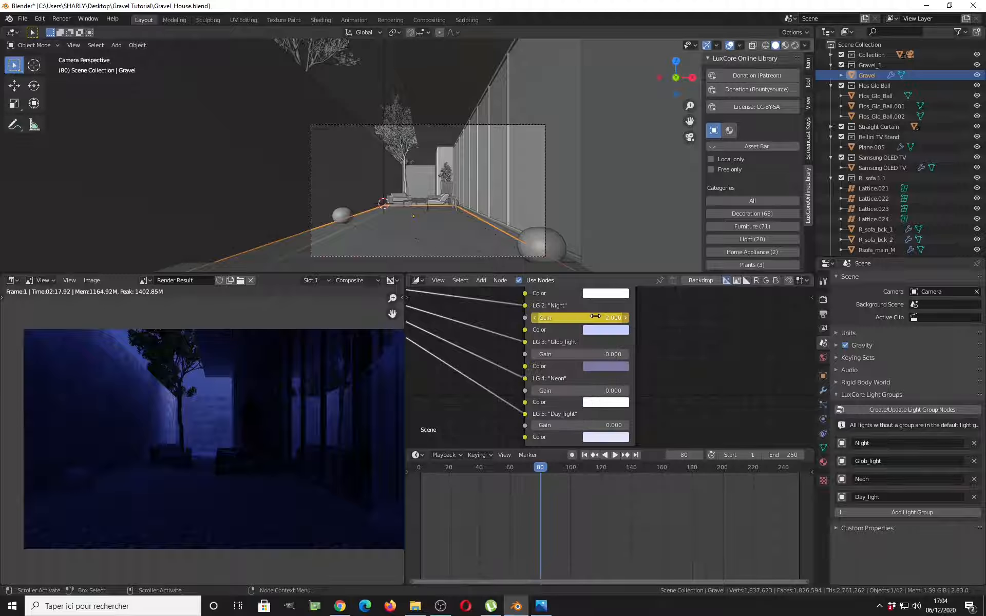
Switch the Timeline area to the Graph Editor and scrub the playhead to frame 34 and back to frame 80
key(ctrl+Tab)
mouse_move(652, 469)
mouse_down()
mouse_move(633, 470)
mouse_move(642, 470)
mouse_up()
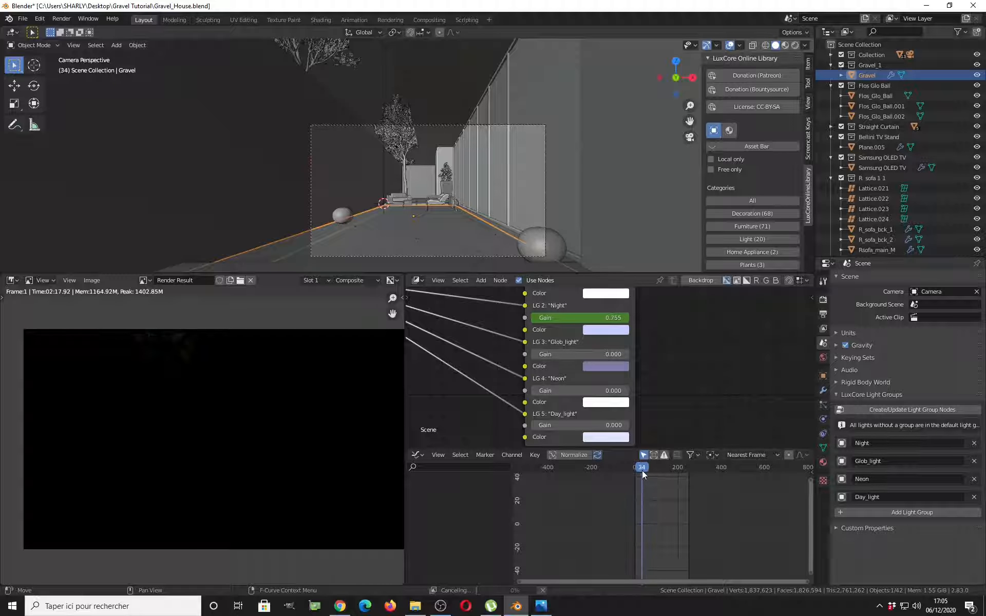
scroll(621, 505, up, 2)
scroll(621, 504, up, 6)
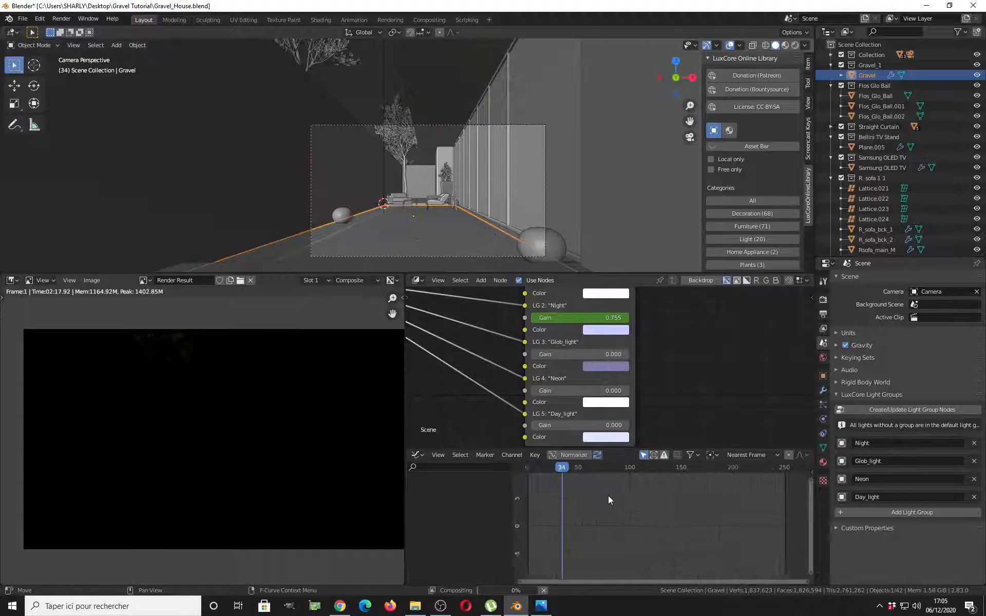
drag(574, 469, 626, 468)
scroll(791, 426, up, 1)
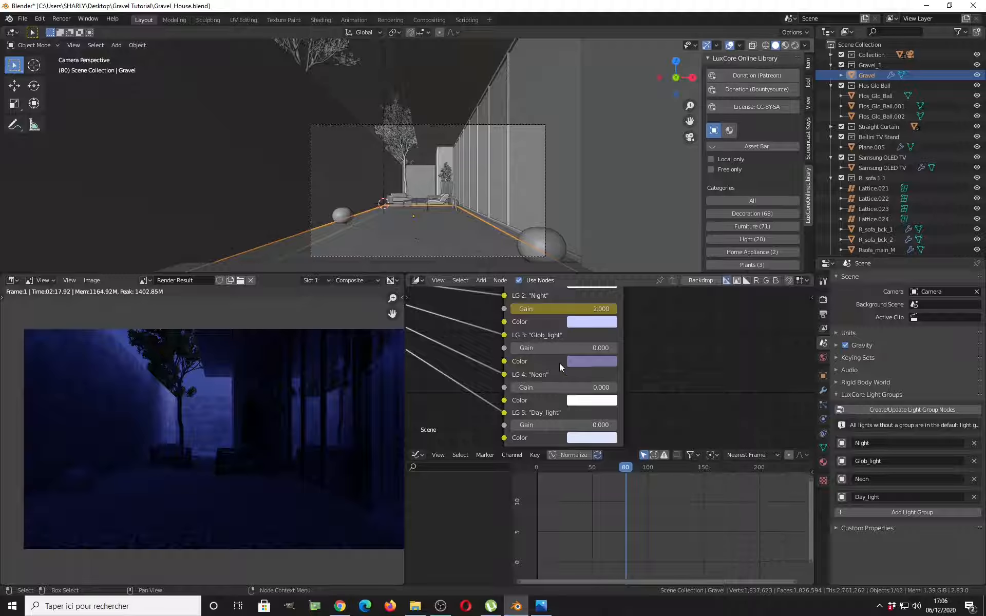
Insert a keyframe for the Glob_light gain of 0 at frame 80
middle_drag(560, 365, 557, 357)
right_click(561, 341)
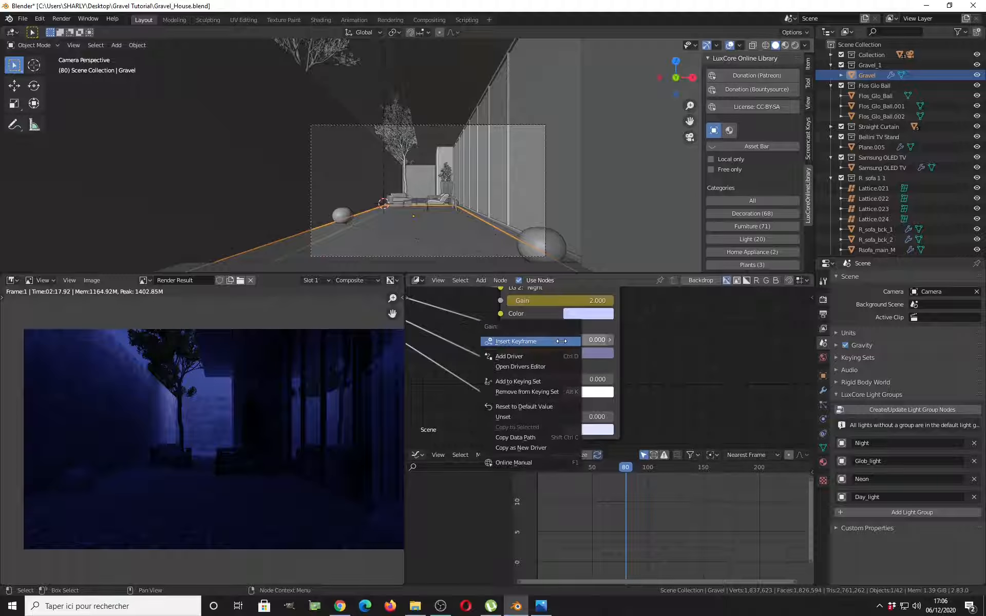
click(561, 341)
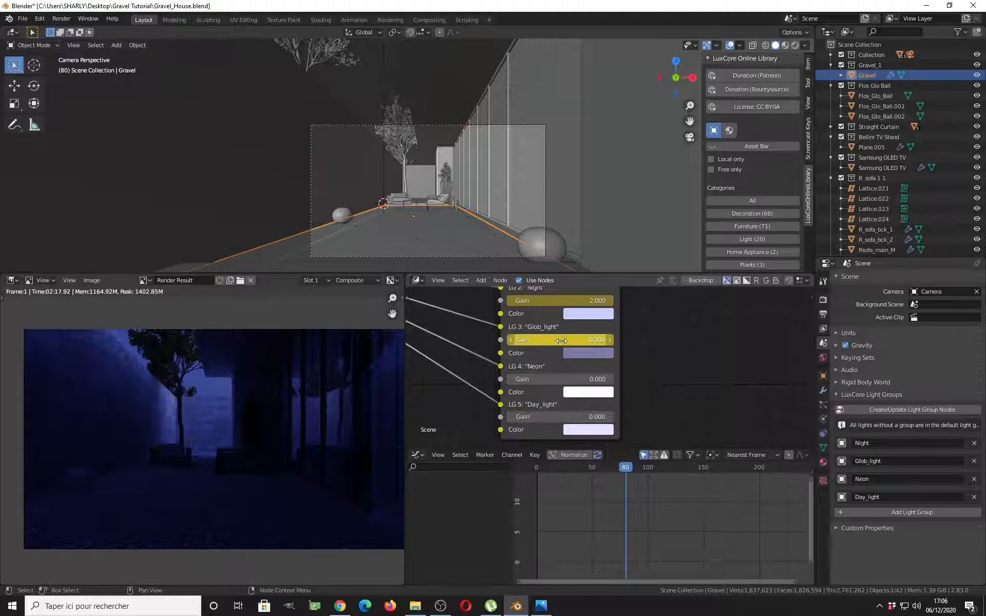
Move the playhead to frame 150, set the Glob_light gain to 20 and keyframe it there
middle_drag(636, 496, 594, 494)
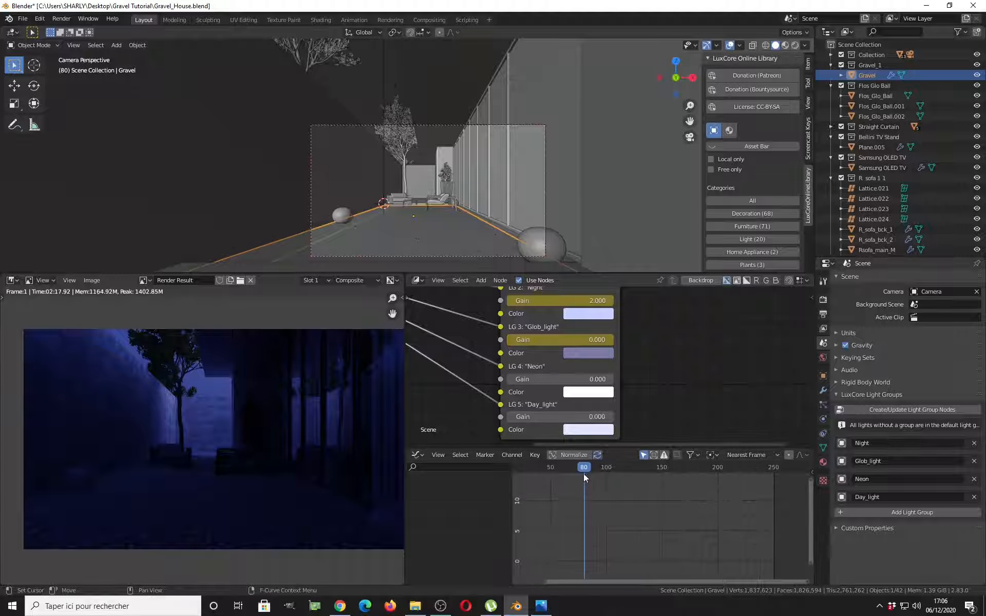
drag(584, 467, 663, 469)
click(584, 340)
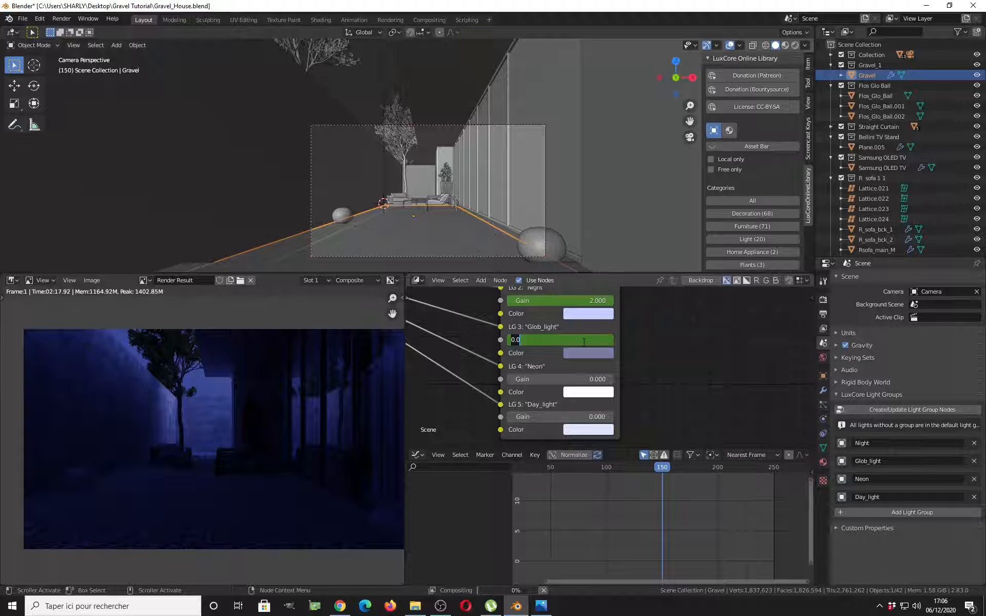
text(20)
key(Return)
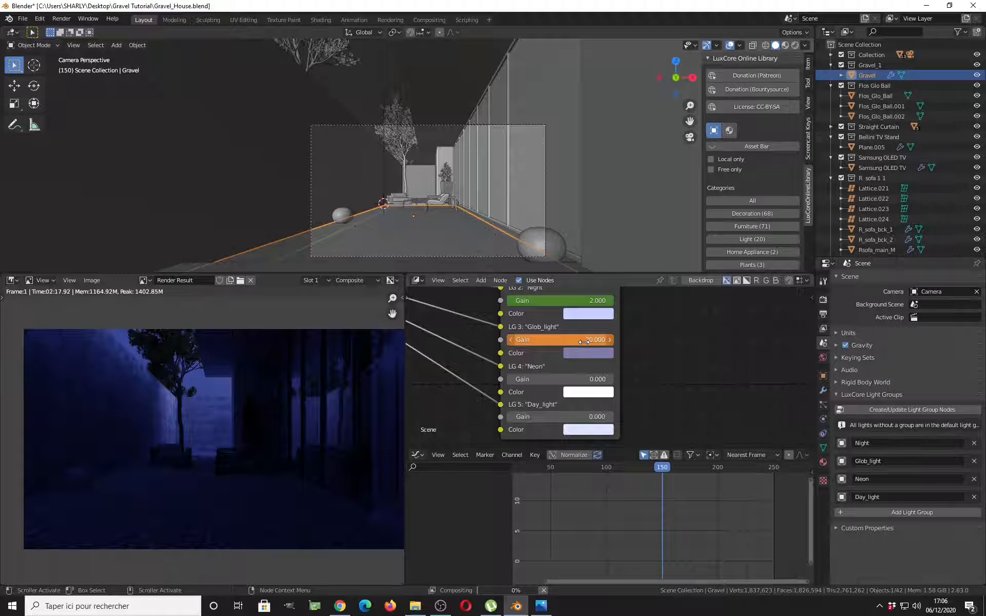
right_click(584, 342)
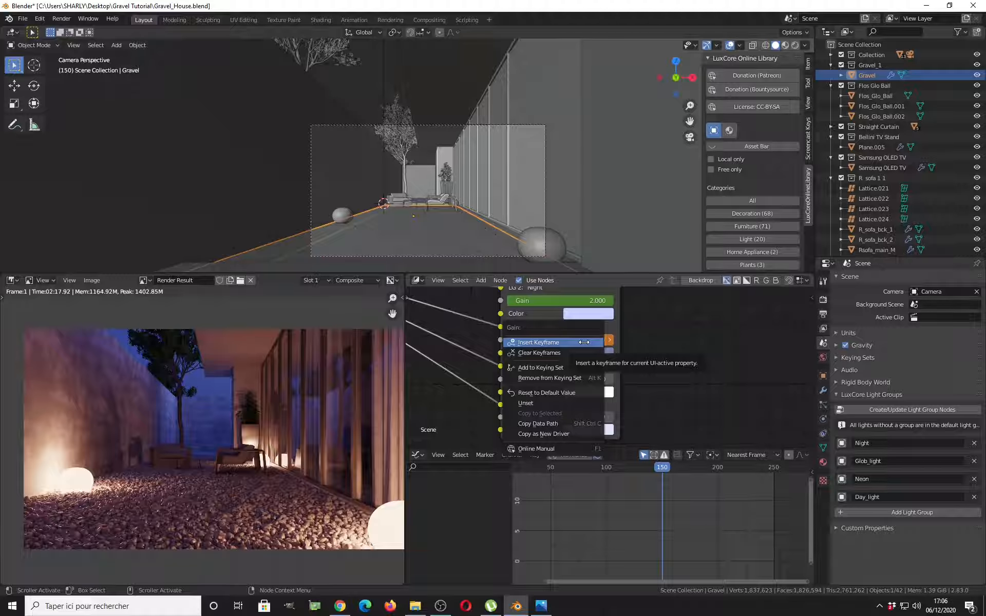
click(584, 342)
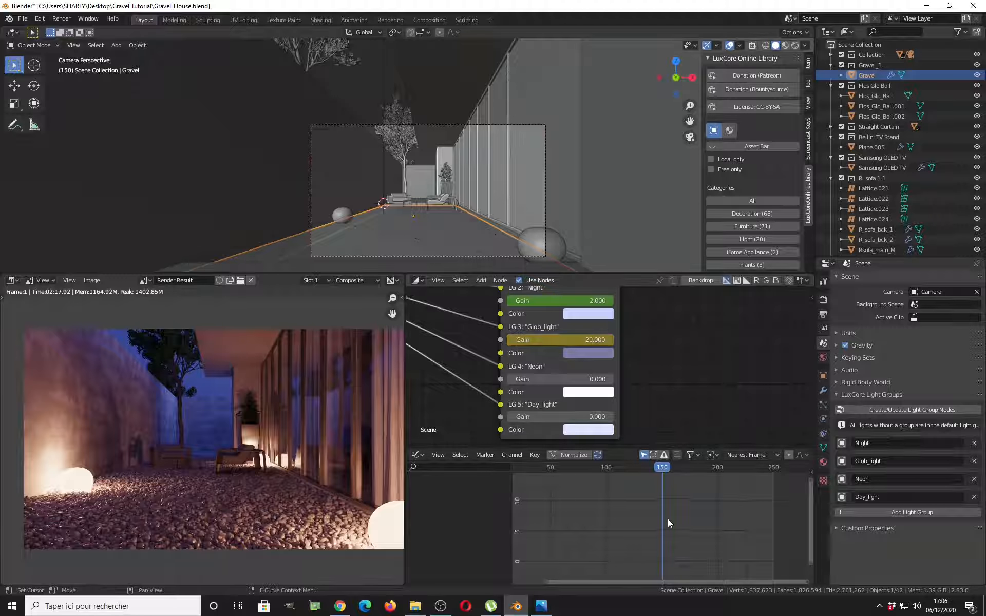
Move the playhead to frame 154 and insert a keyframe for the Neon gain of 0
middle_drag(668, 520, 578, 526)
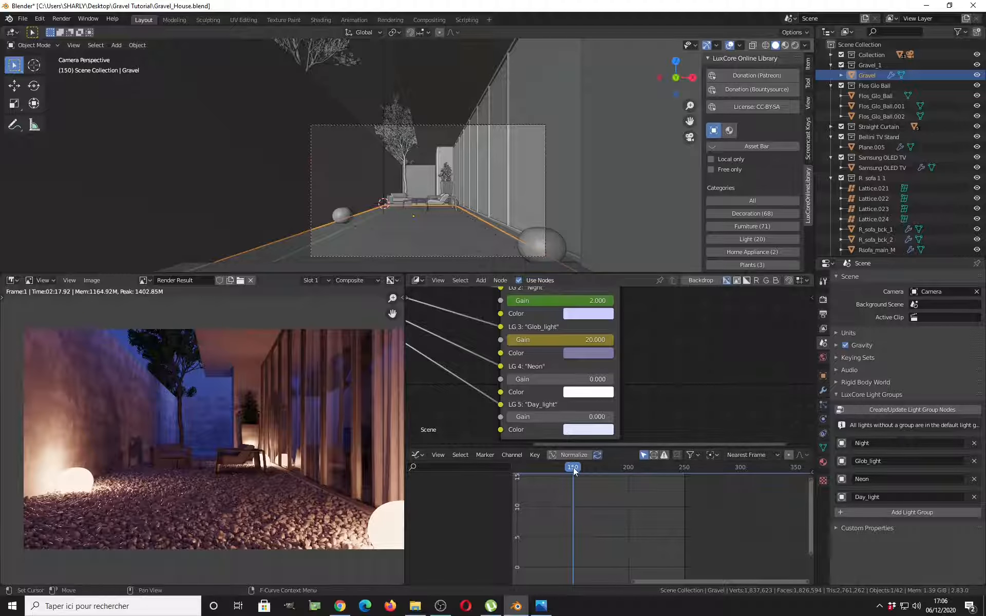
click(578, 467)
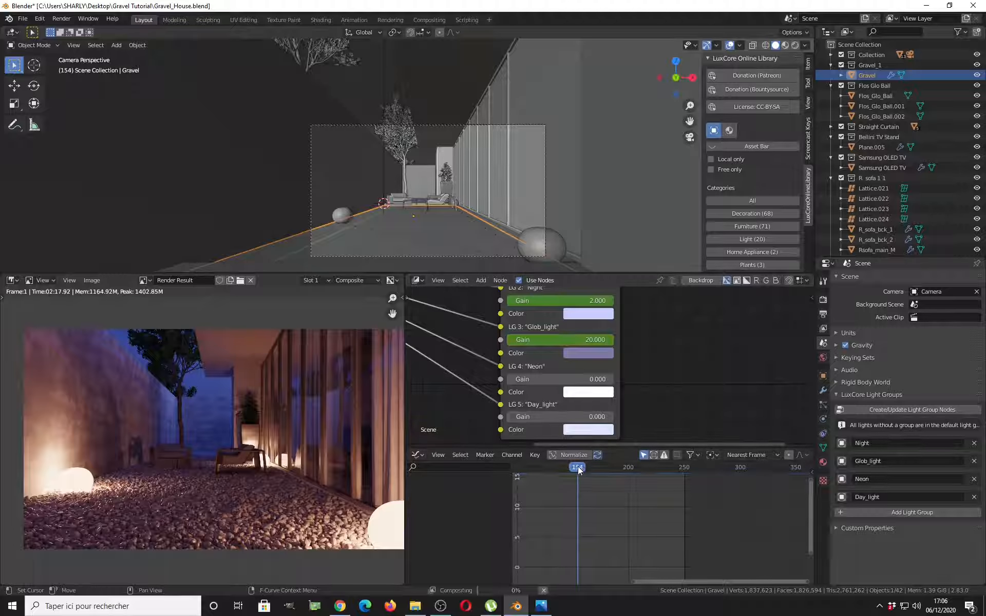
middle_drag(564, 383, 577, 365)
scroll(576, 365, up, 2)
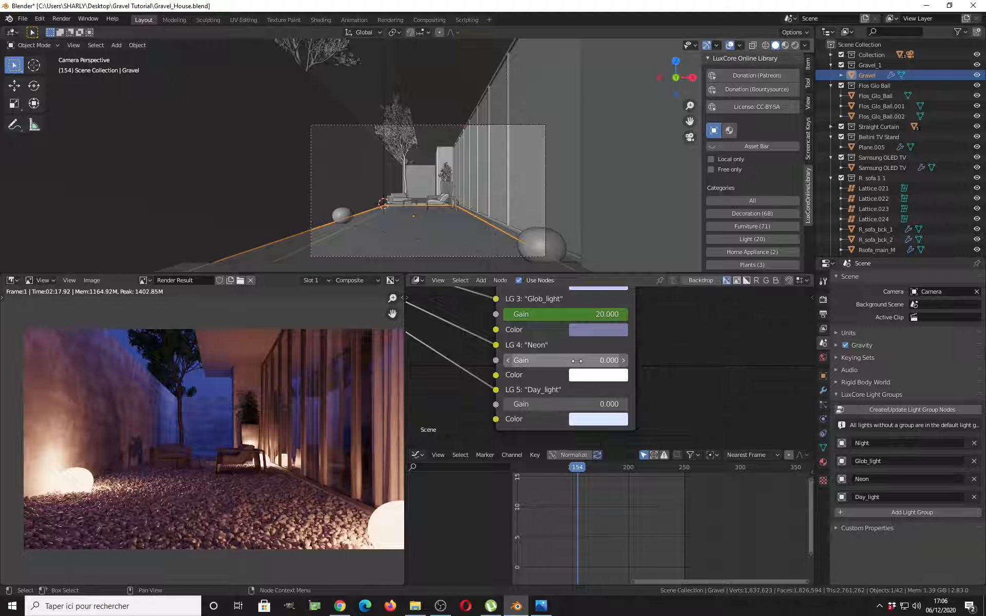
right_click(577, 361)
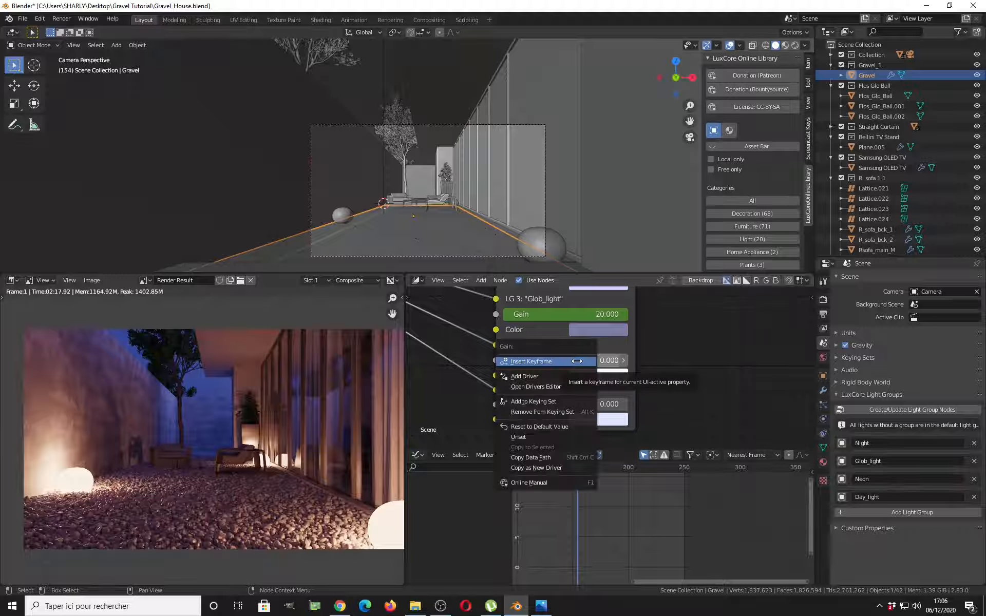
click(577, 361)
Move the playhead to frame 198 and set the Neon gain to 2
drag(579, 468, 627, 469)
click(578, 362)
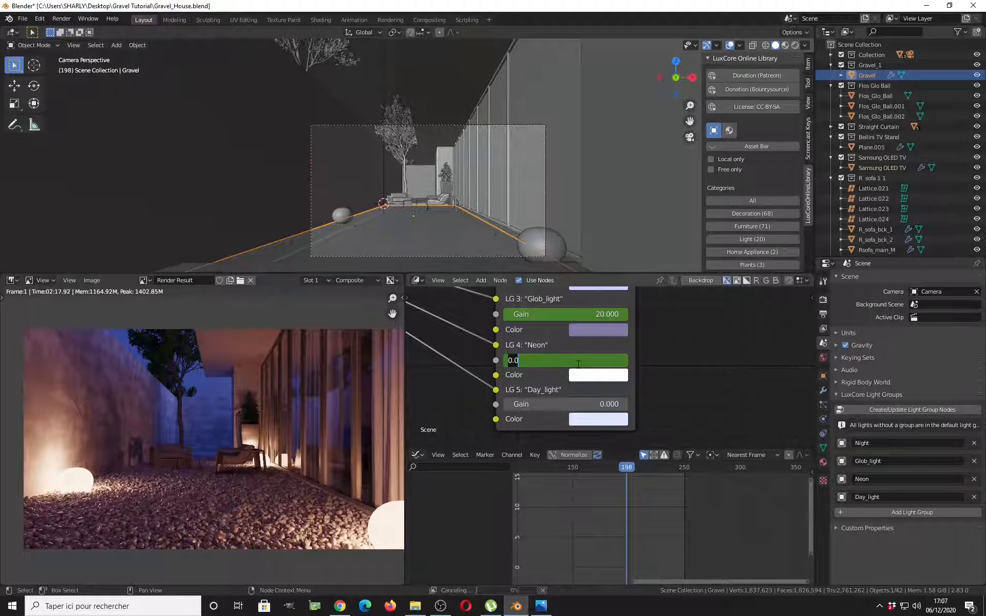
text(2)
key(Return)
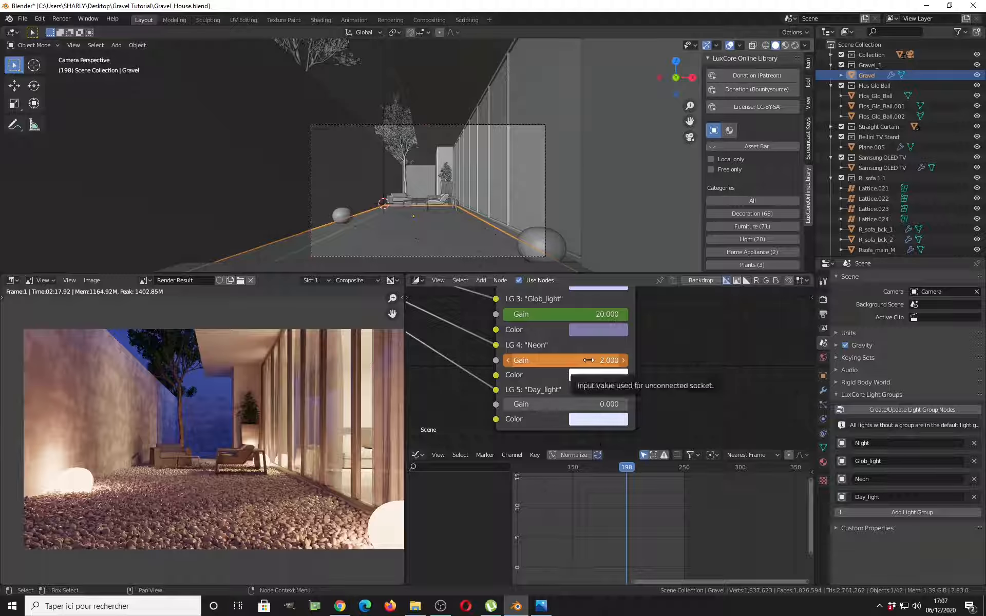
Set the Neon gain to 1 and insert a keyframe for it at frame 198
click(589, 360)
text(1)
key(Return)
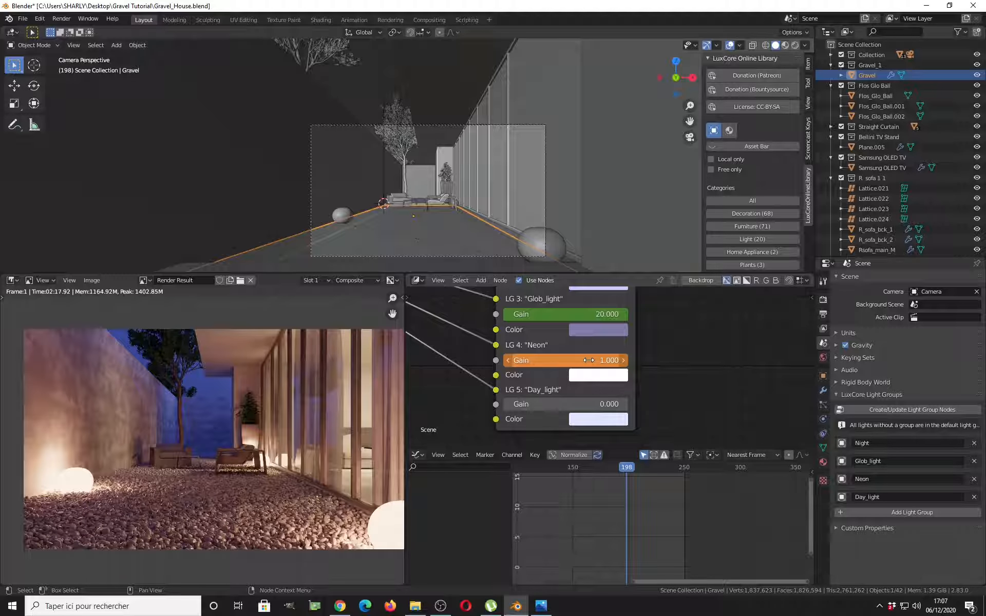
right_click(589, 360)
click(589, 360)
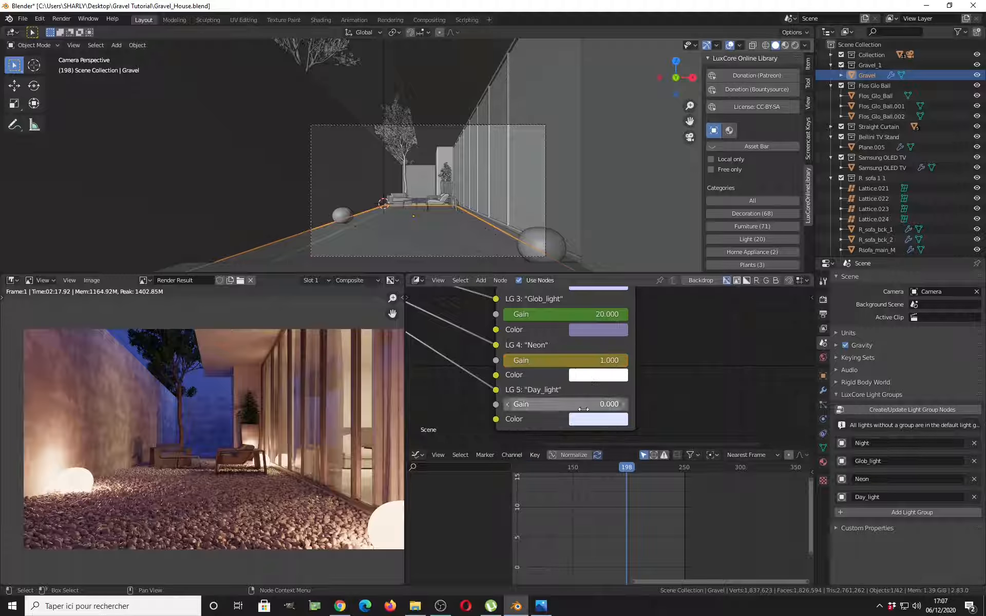
Scrub the playhead back to frame 38 and forward to frame 115, checking the animated light gains against the render result
key(Home)
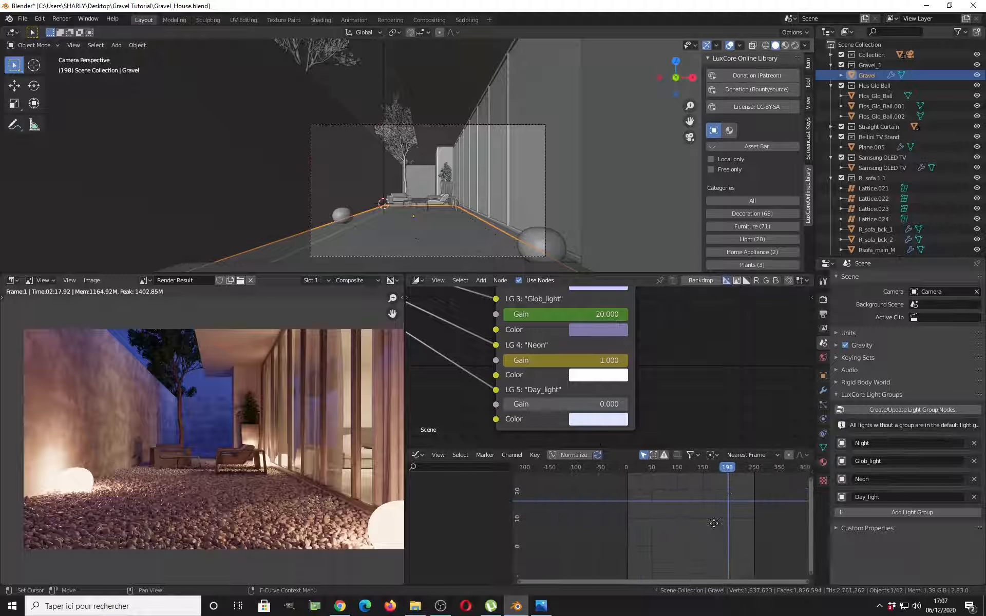
drag(734, 467, 725, 469)
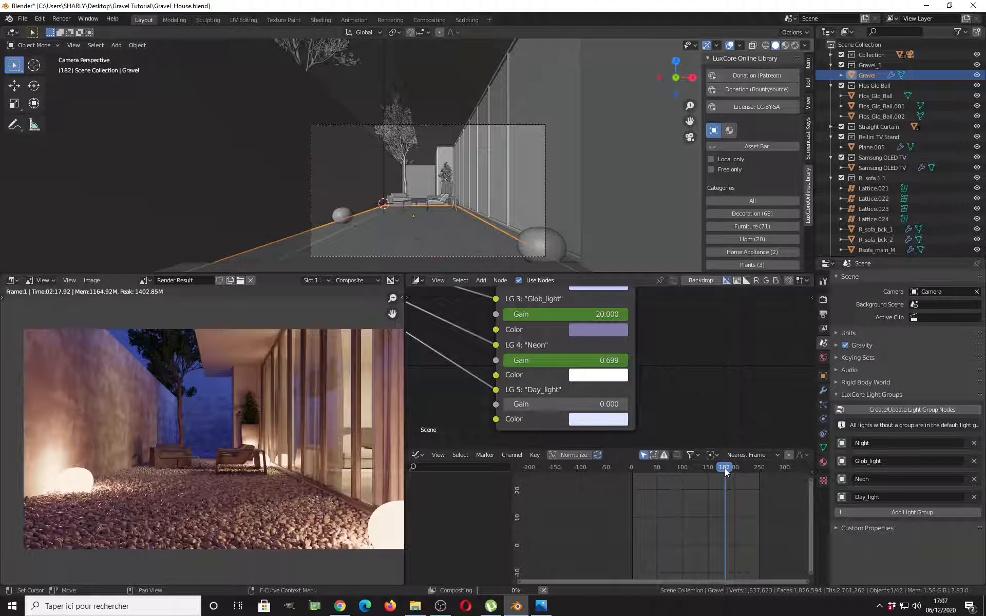
drag(724, 468, 694, 472)
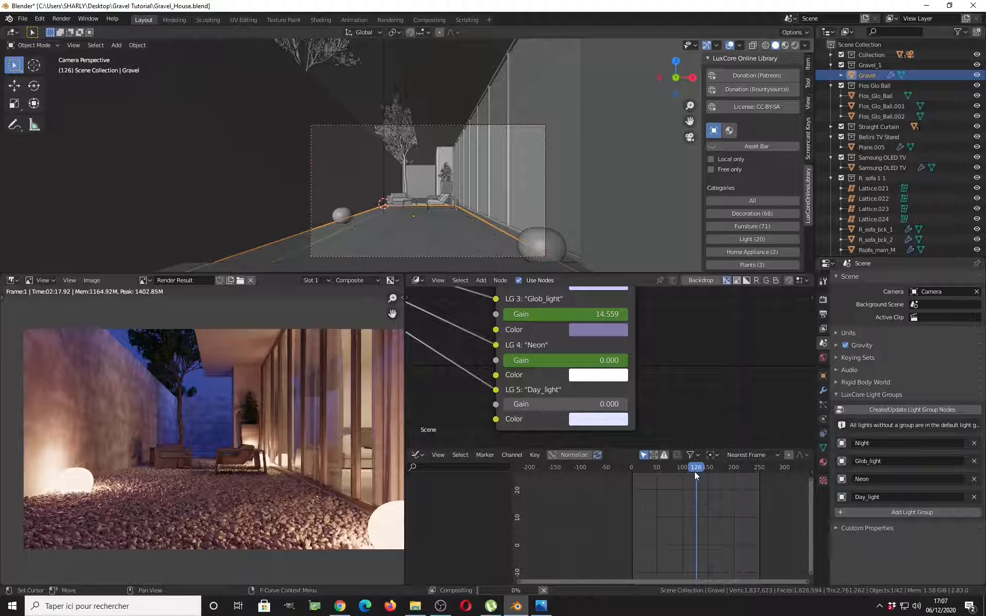
drag(694, 471, 649, 470)
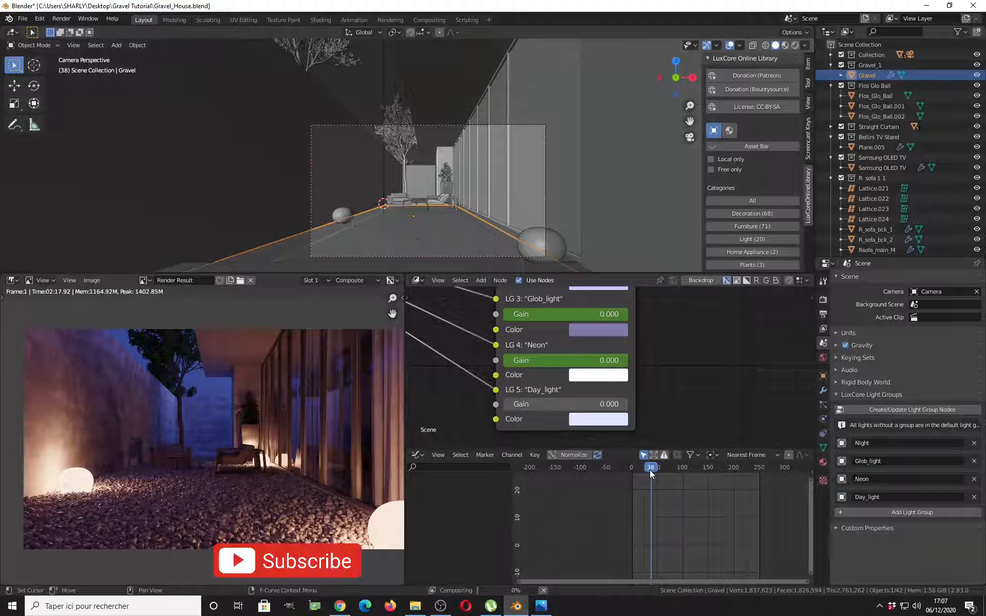
mouse_move(649, 470)
mouse_down()
mouse_move(636, 470)
mouse_move(662, 468)
mouse_up()
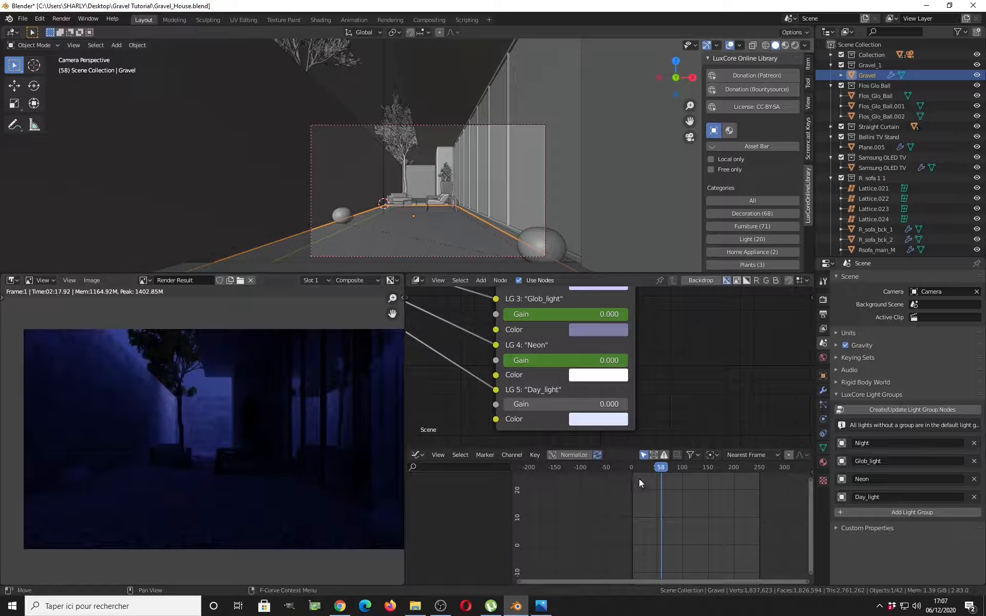
drag(663, 467, 691, 467)
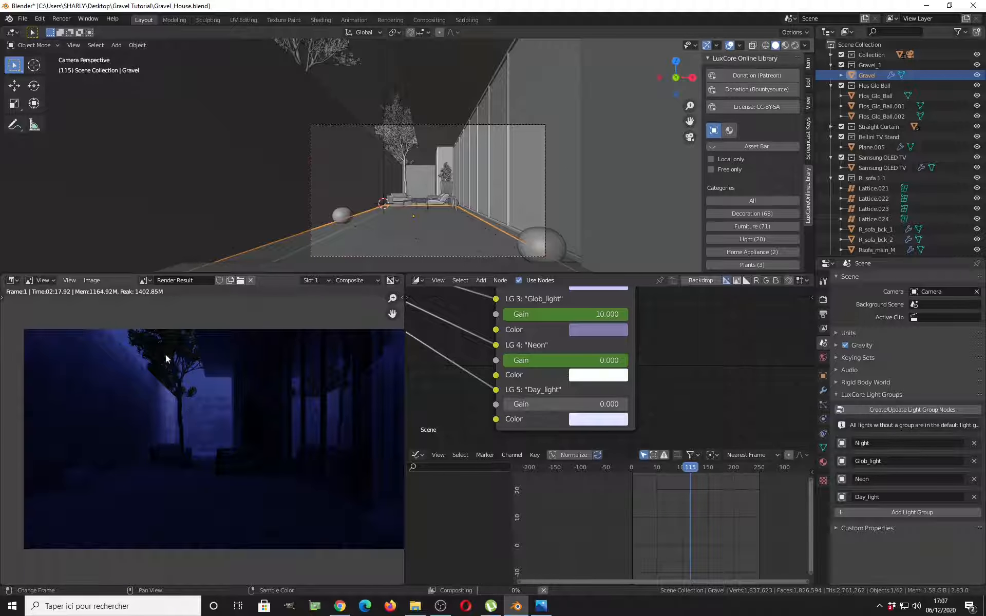
scroll(573, 312, down, 2)
middle_drag(573, 312, 573, 389)
middle_drag(565, 351, 565, 275)
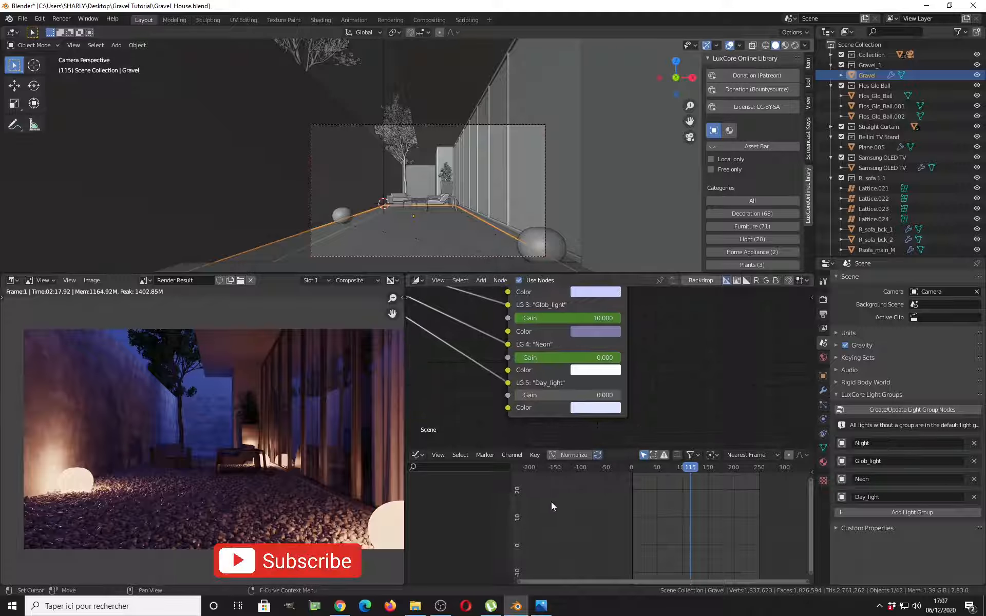